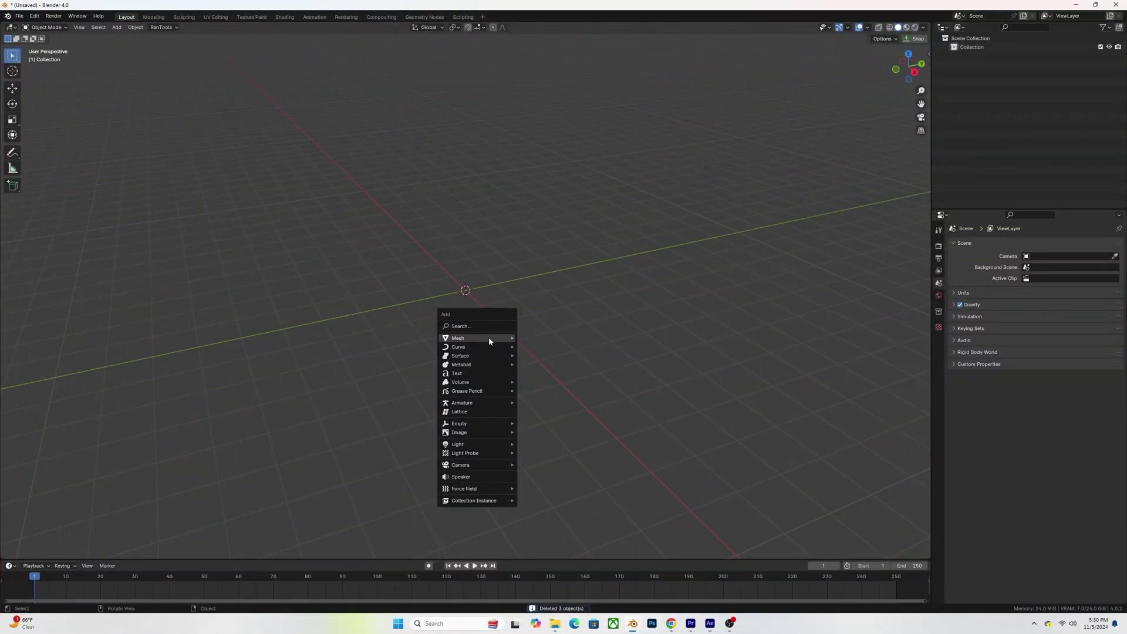
- Add a mesh cube and give it a Mirror modifier
mouse_move(489, 338)
left_click(538, 347)
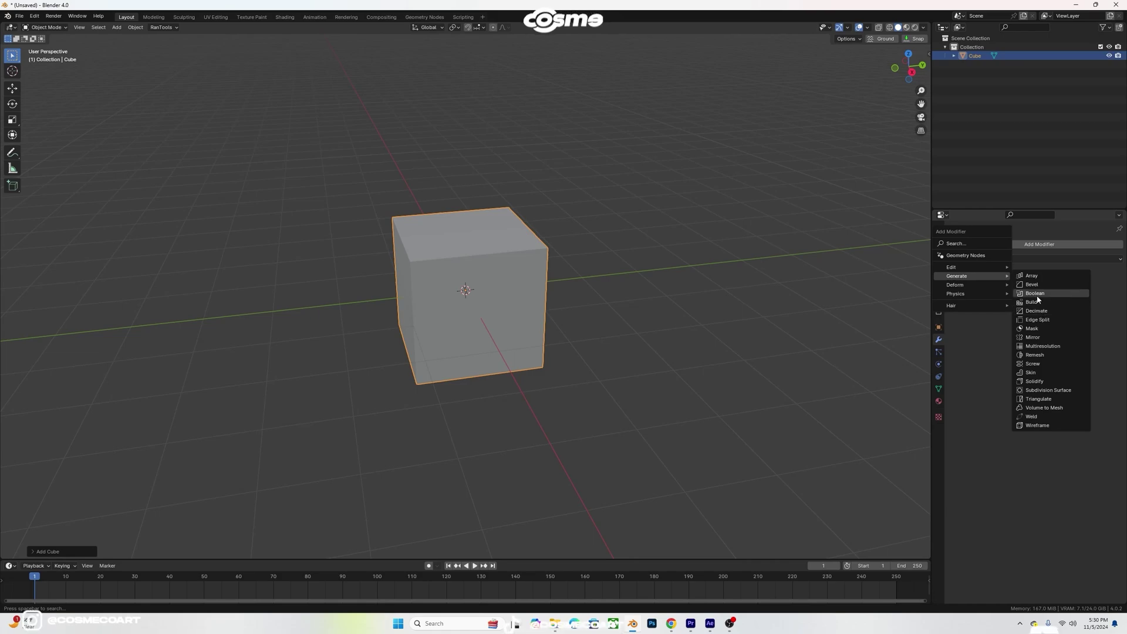
left_click(1034, 338)
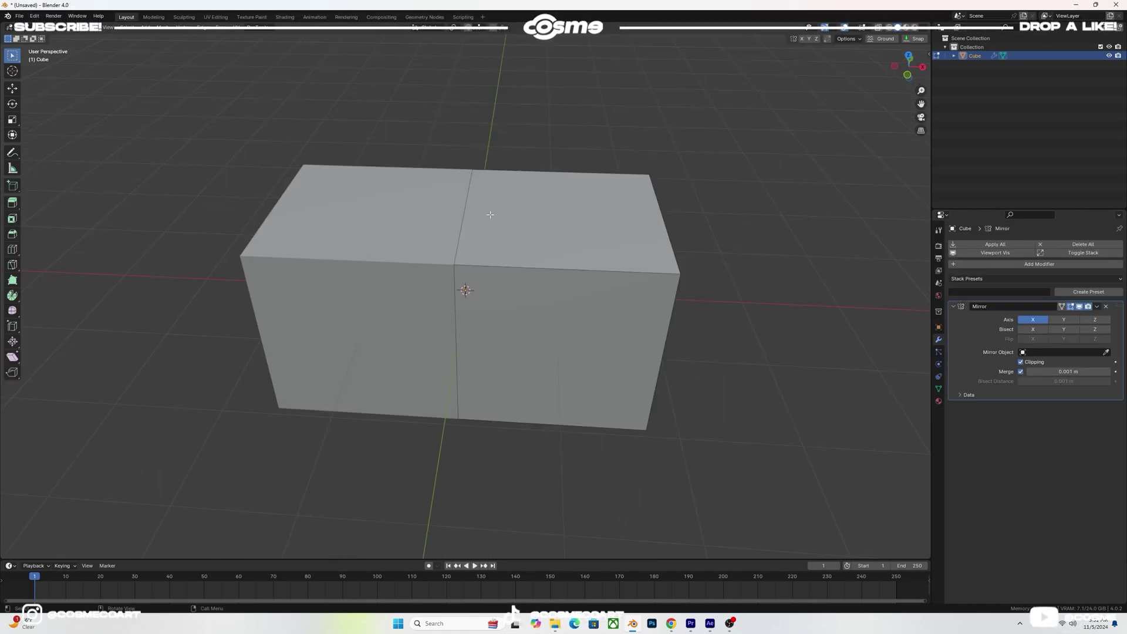
- Inset the selected cube faces to form the block's walls, and adjust the vertical edges at the open end of the side wall
middle_click_drag(562, 317, 638, 347)
left_click(566, 353, "shift")
key("i")
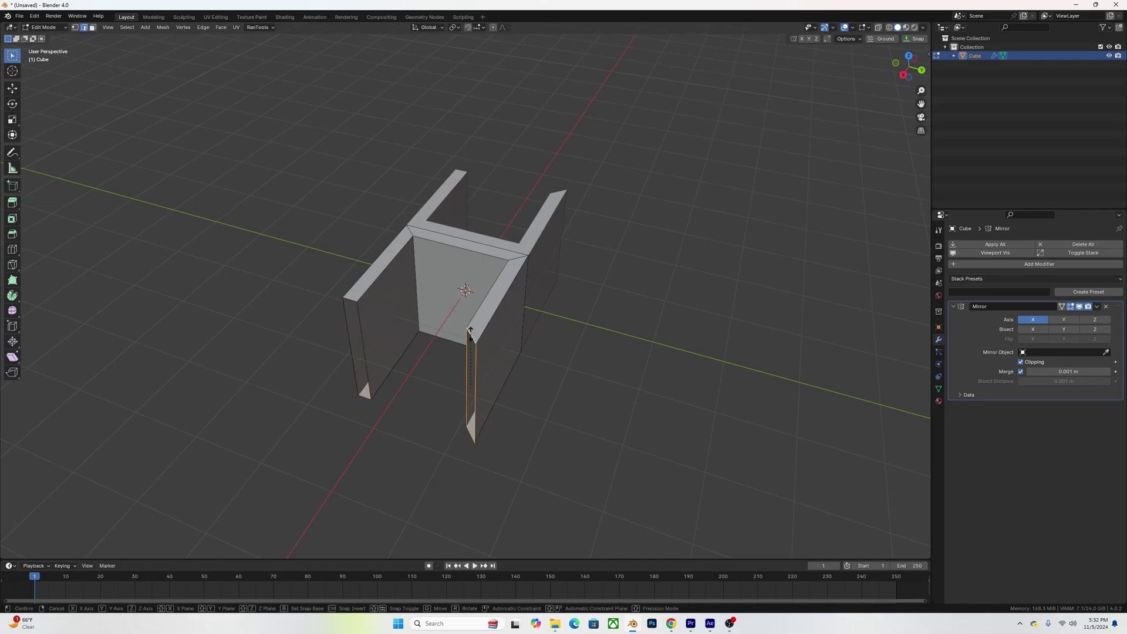
key("Return")
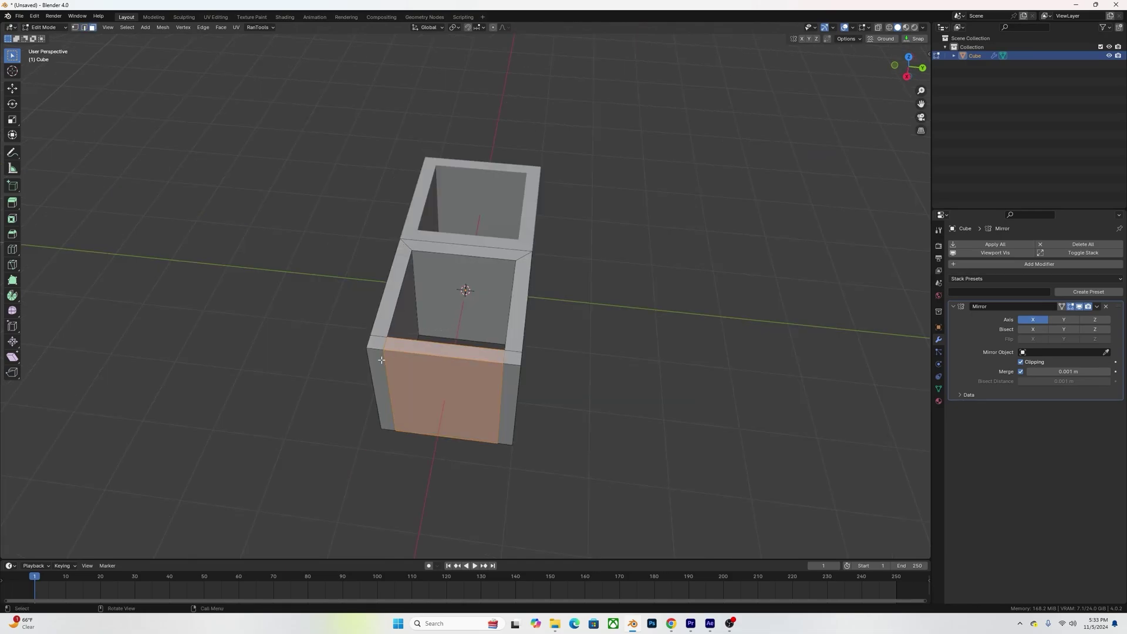
- Select the two narrow outer strips of the block's end face and extrude them outward about 0.38 m as flanges
left_click(381, 360)
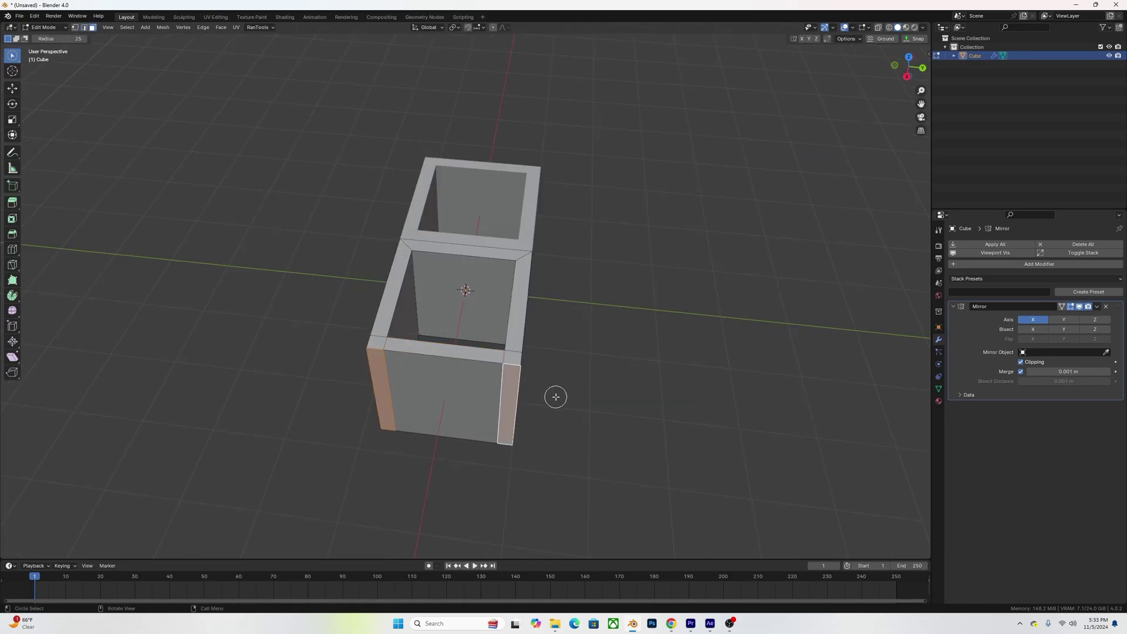
left_click(10, 61)
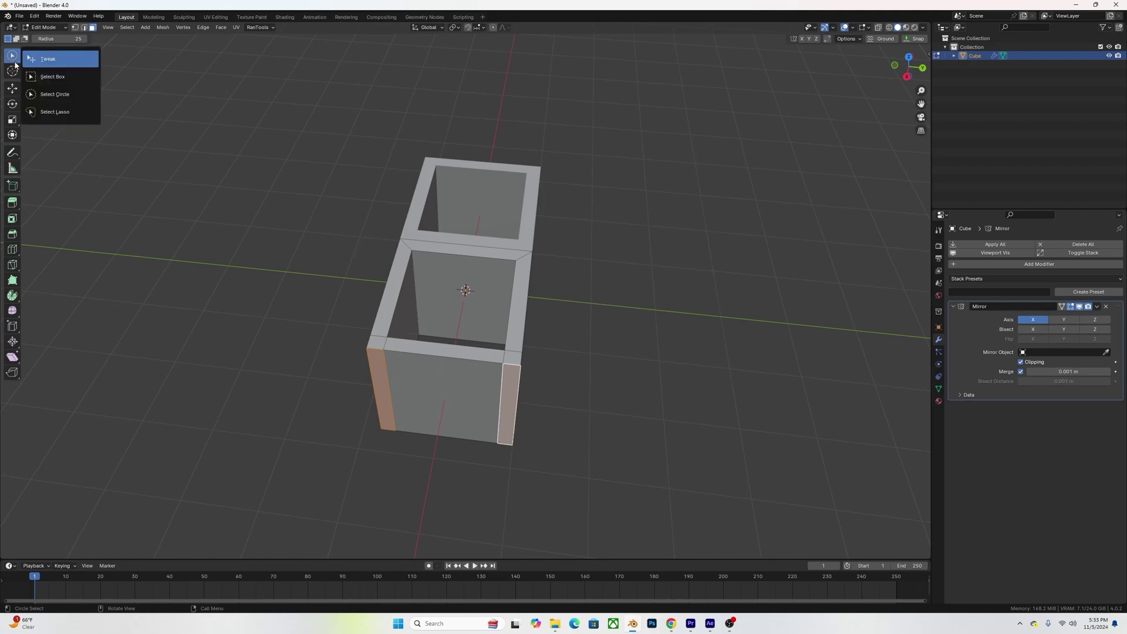
left_click(47, 78)
key("e")
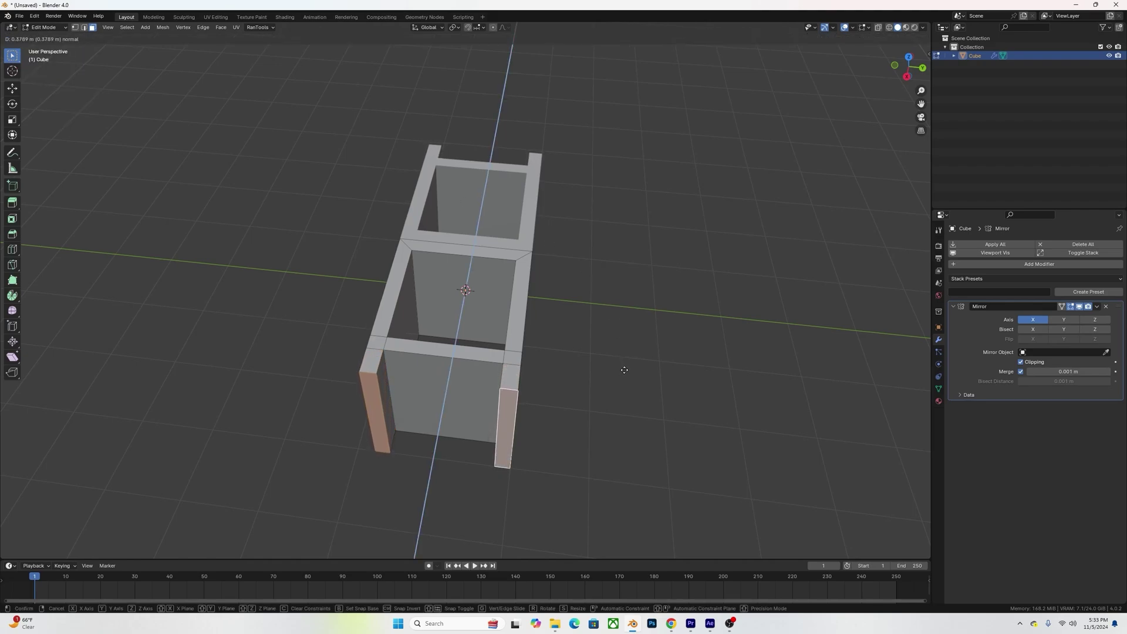
left_click(624, 369)
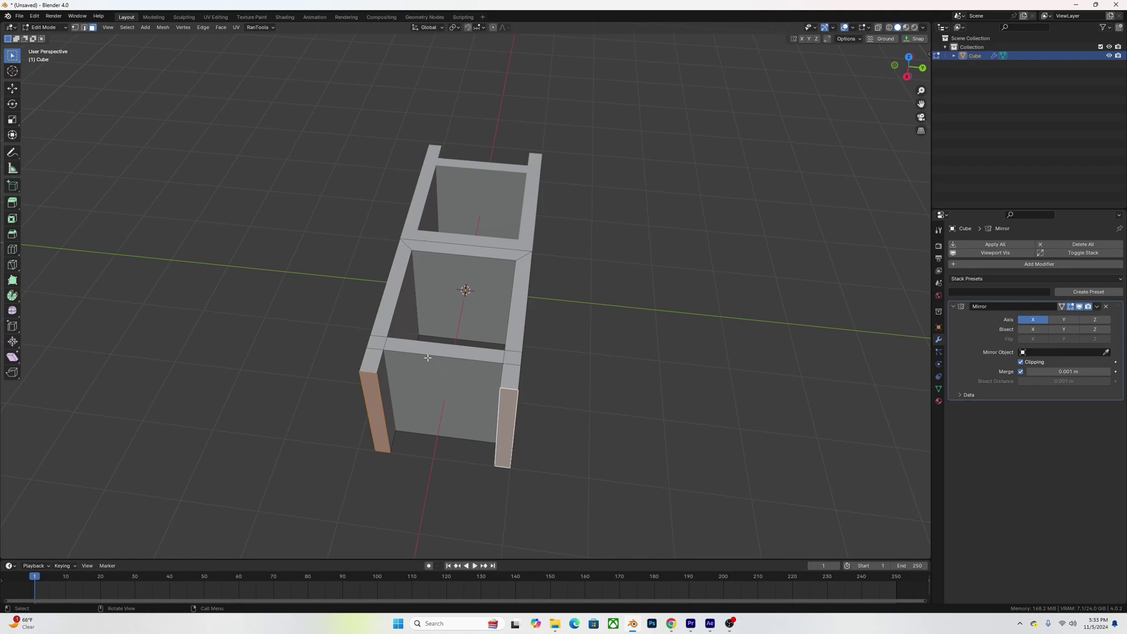
- Bevel the inner vertical corners between the flanges and the end wall with 8 segments and return to Object Mode
key("alt+a")
middle_click_drag(388, 361, 471, 359)
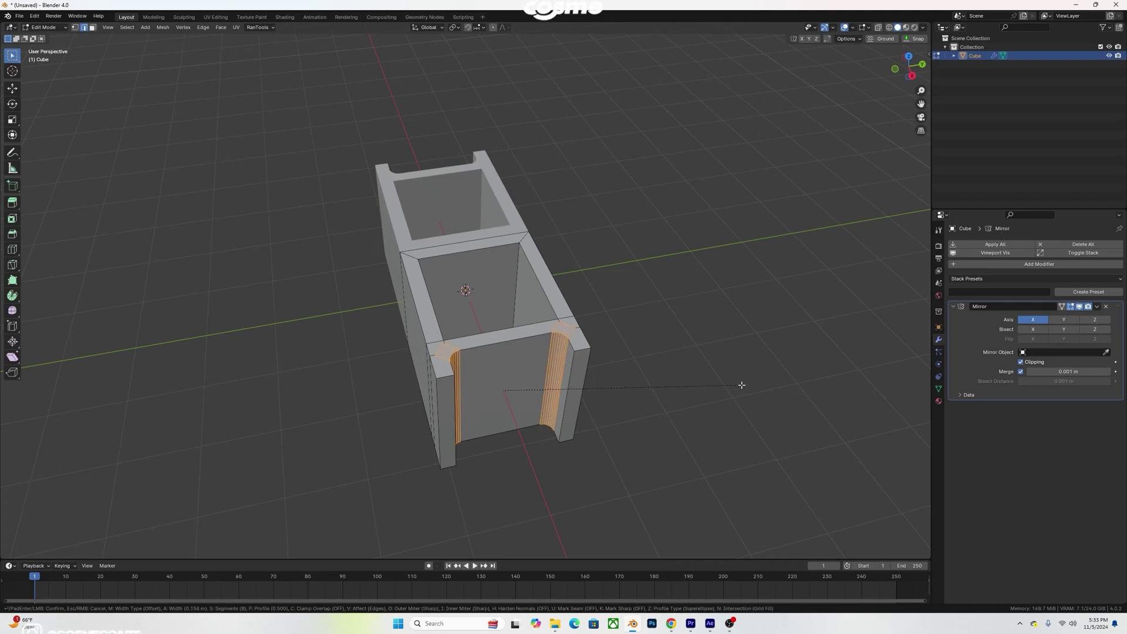
left_click(742, 385)
key("Tab")
middle_click_drag(441, 330, 478, 321)
right_click(479, 322)
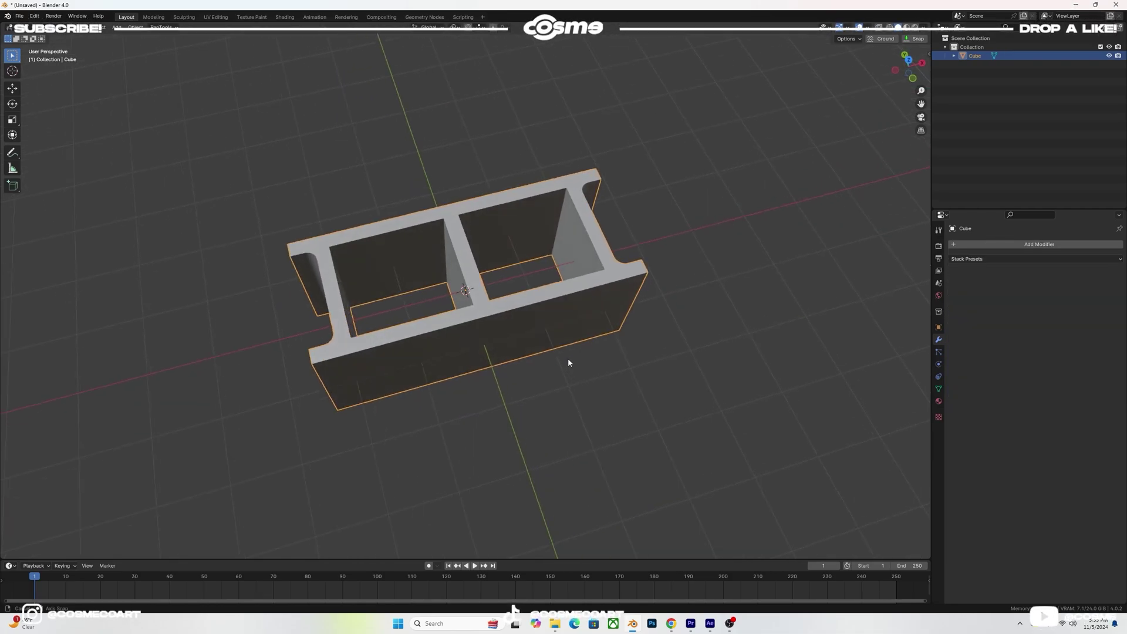
- Add a Remesh modifier to the block in Smooth mode and raise its octree depth several levels
middle_click_drag(568, 359, 669, 350)
middle_click_drag(599, 327, 798, 295)
left_click(1028, 246)
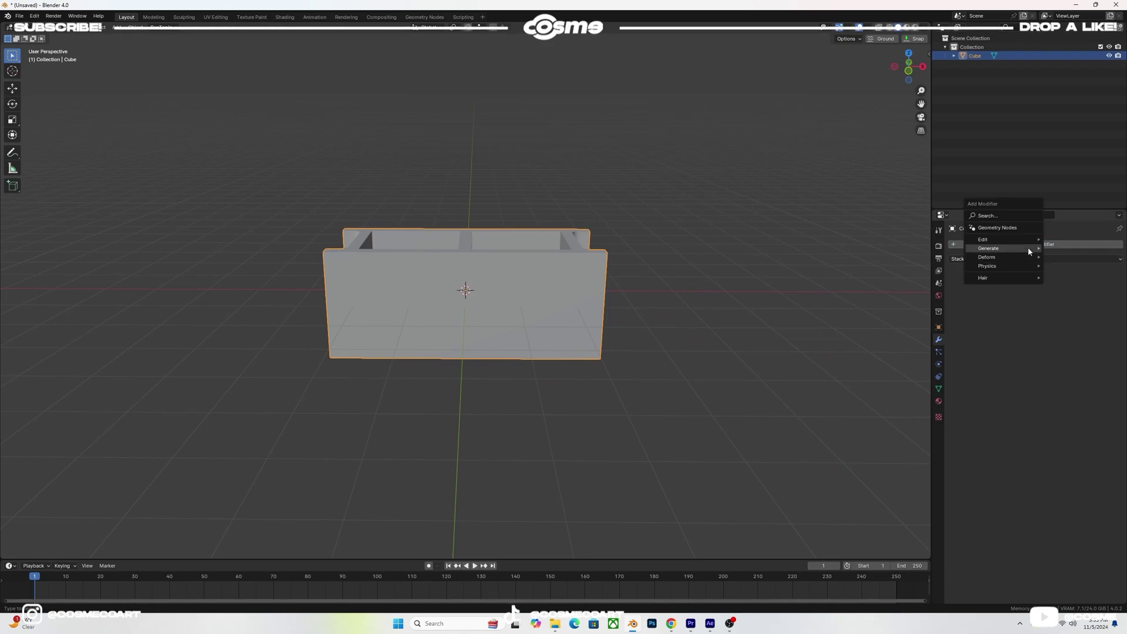
mouse_move(1027, 247)
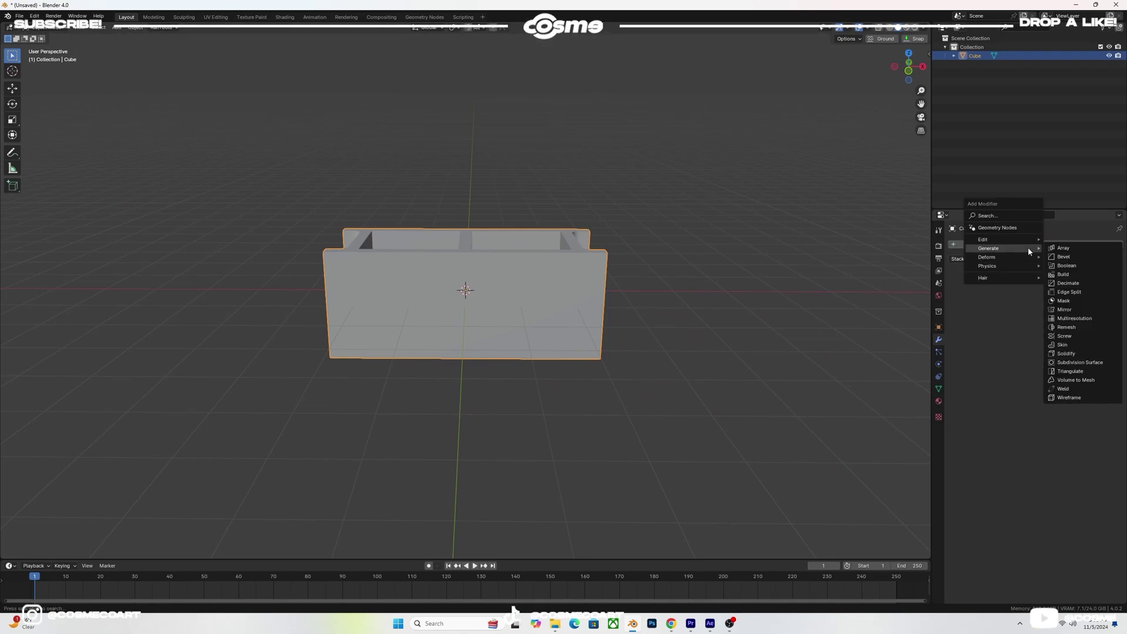
left_click(1077, 326)
left_click(1021, 320)
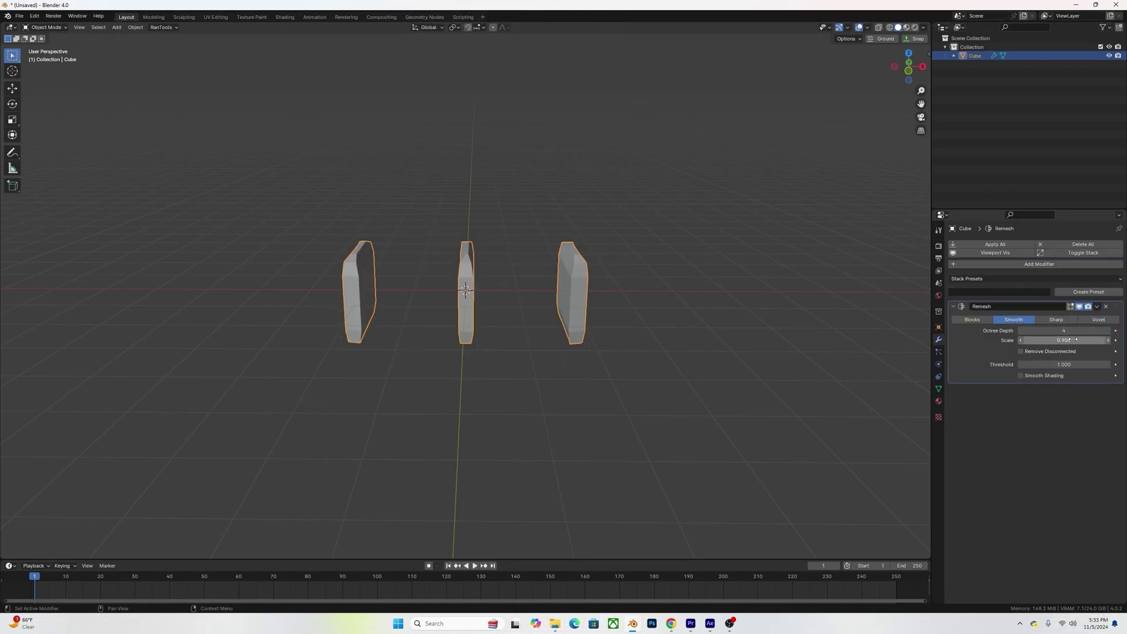
left_click(1107, 332)
left_click(1107, 332)
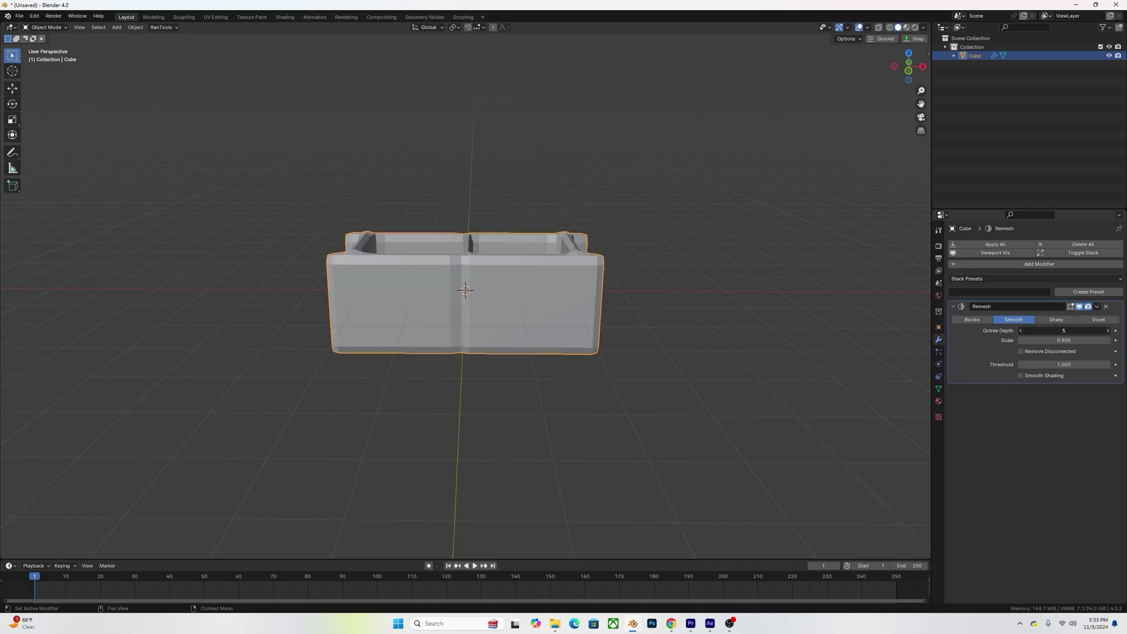
left_click(1107, 331)
left_click(1107, 332)
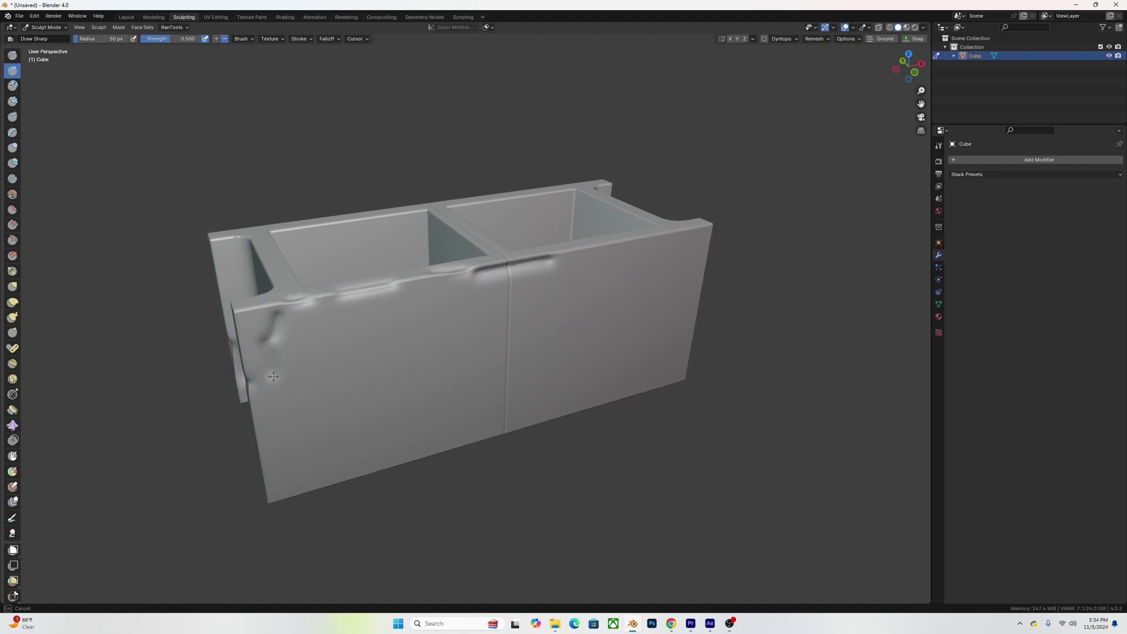
- Sculpt worn, chipped marks along the block's outer edges with the Draw Sharp brush at 50 px radius and 0.500 strength
middle_click_drag(285, 416, 309, 324)
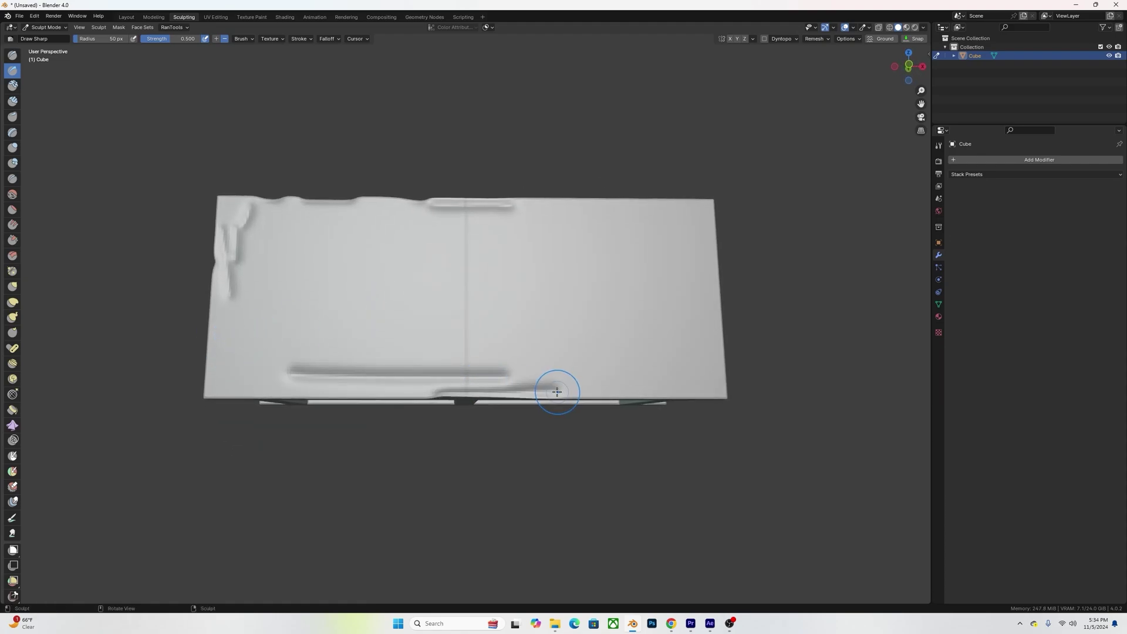
left_click_drag(557, 392, 691, 309)
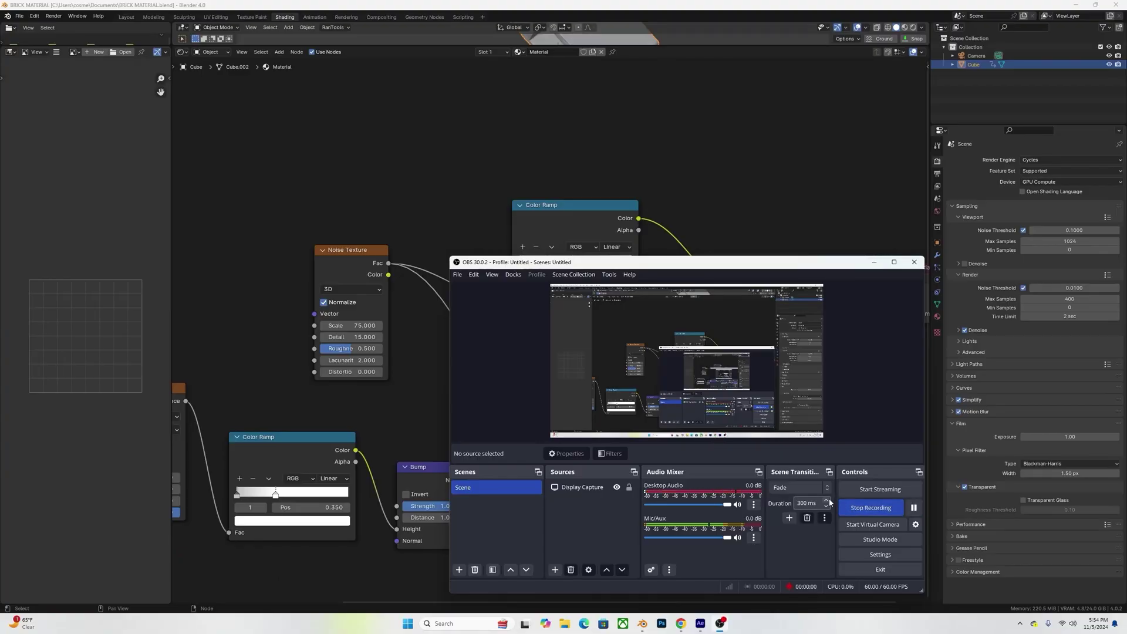
- Examine the brick material's Color Ramp feeding Base Color and the Noise Texture driving it
left_click(489, 210)
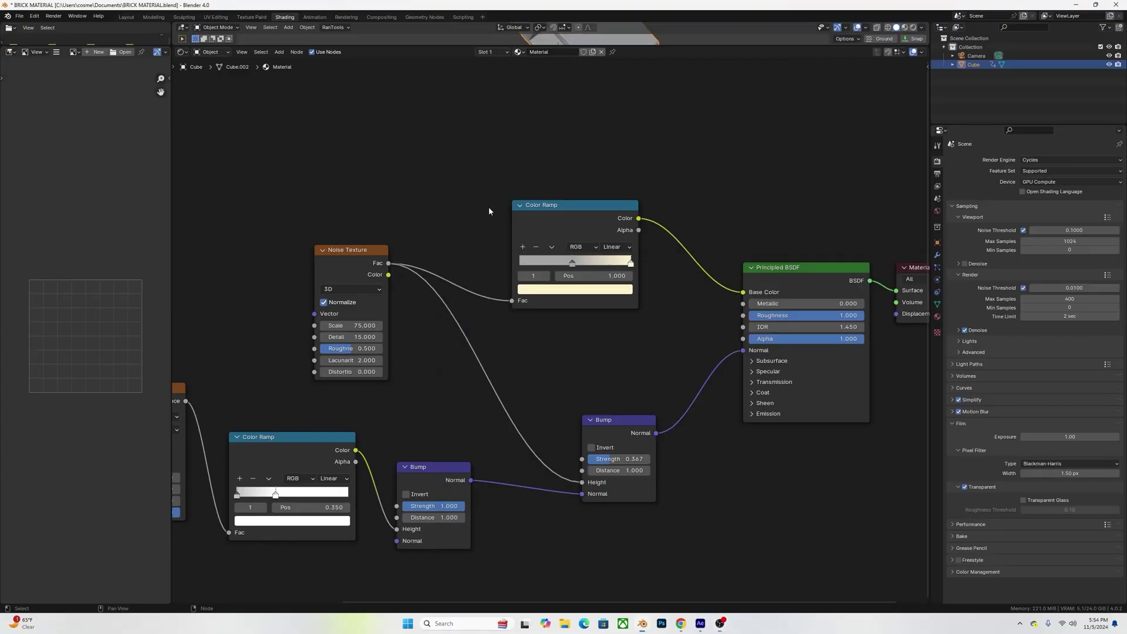
scroll(620, 207, "up", 3)
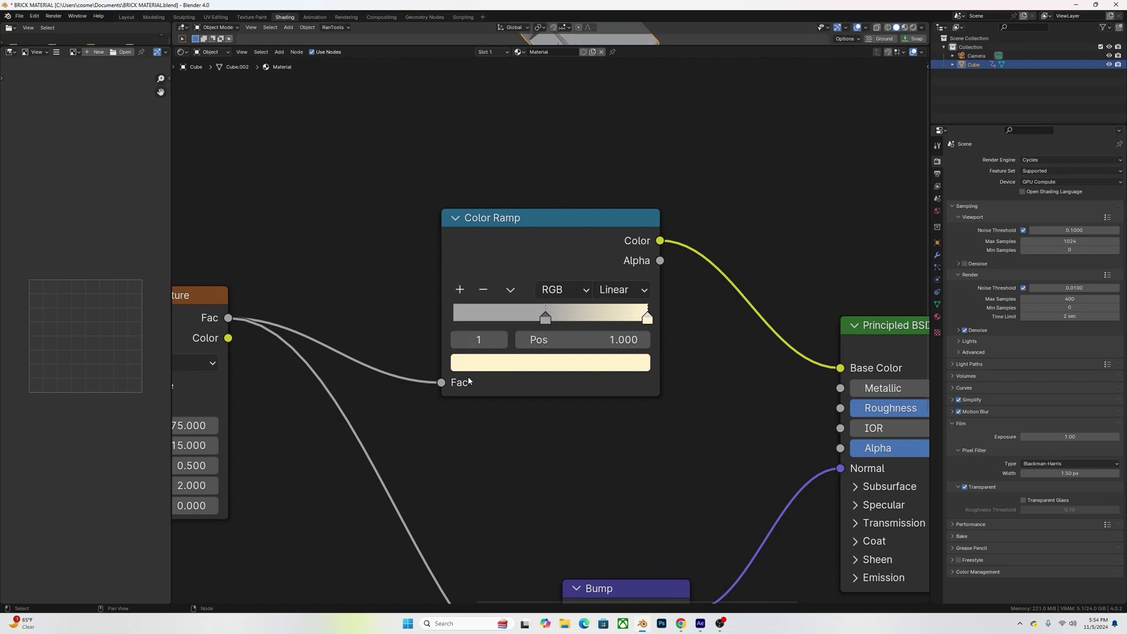
middle_click_drag(869, 400, 548, 369)
middle_click_drag(372, 399, 664, 298)
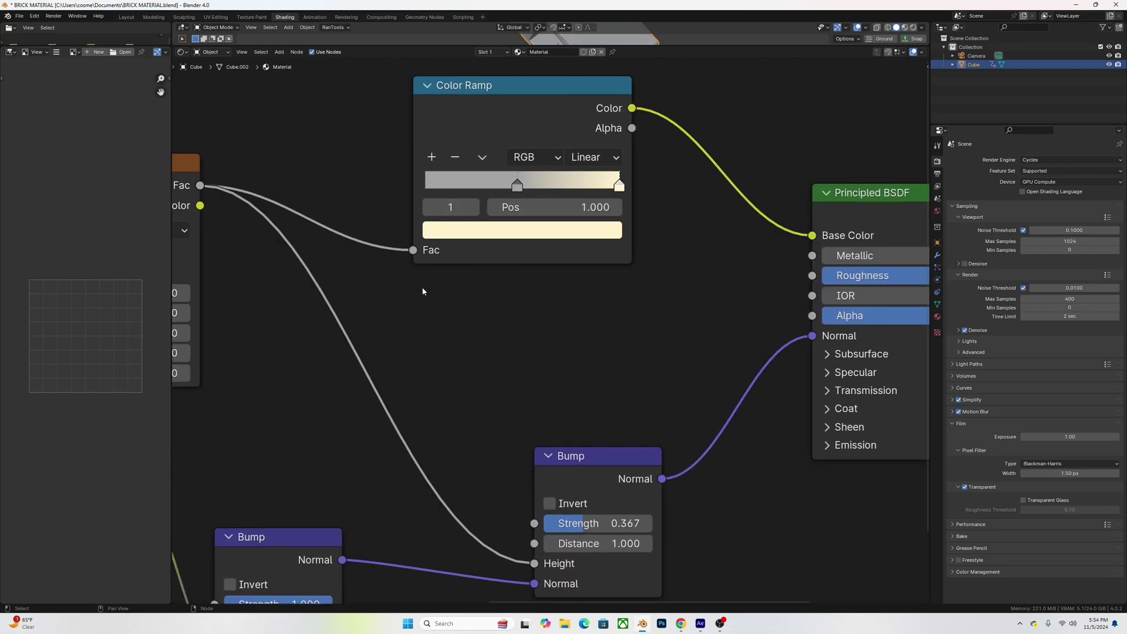
mouse_move(423, 291)
middle_mouse_down()
mouse_move(737, 350)
mouse_move(675, 254)
middle_mouse_up()
scroll(551, 332, "up", 1)
middle_click_drag(712, 327, 642, 208)
middle_click_drag(375, 174, 466, 295)
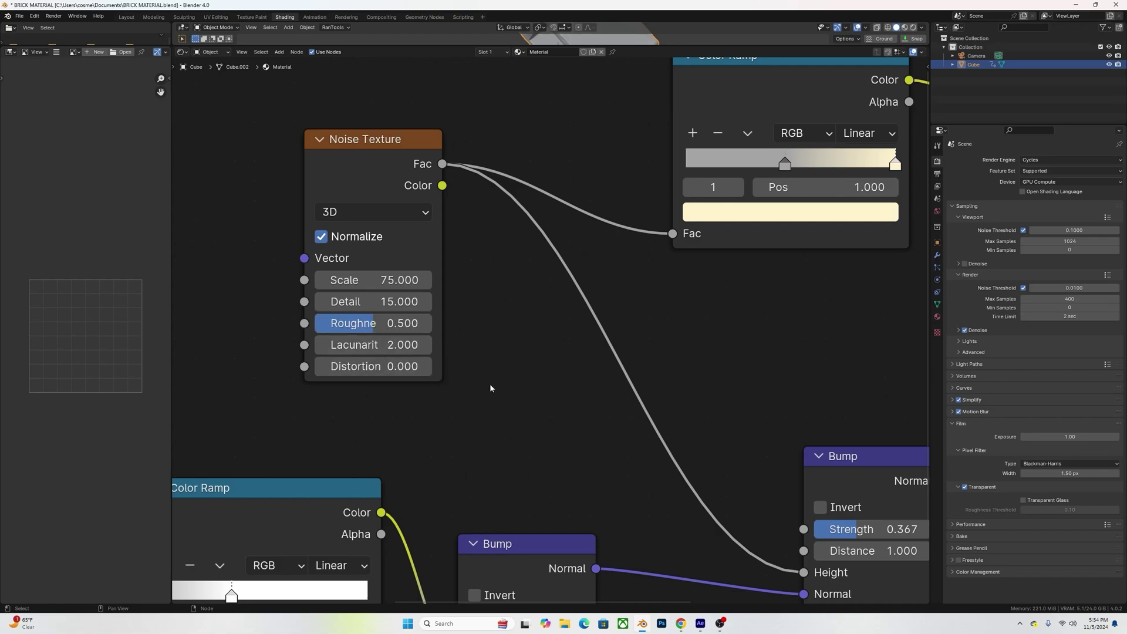
- Follow the Noise Texture's links to the Bump node and the upper Color Ramp, and examine the ramp's color stops
mouse_move(629, 340)
middle_mouse_down()
mouse_move(491, 419)
mouse_move(485, 368)
mouse_move(587, 269)
middle_mouse_up()
middle_click_drag(726, 409, 737, 305)
middle_click_drag(498, 272, 553, 279)
middle_click_drag(624, 333, 526, 480)
middle_click_drag(706, 174, 574, 348)
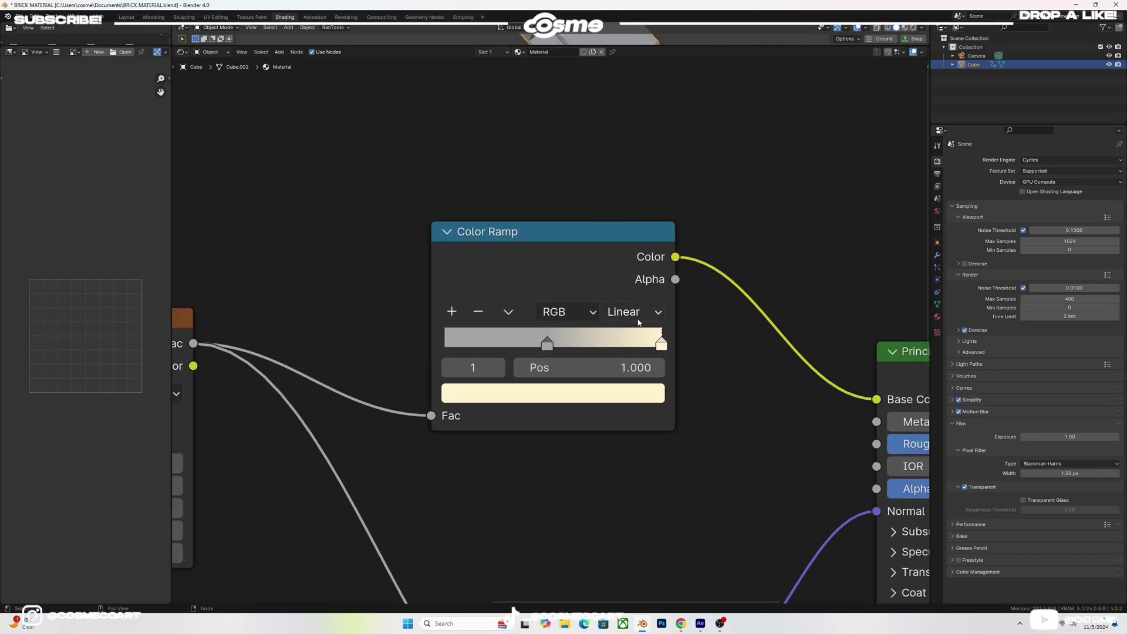
middle_click_drag(667, 346, 639, 339)
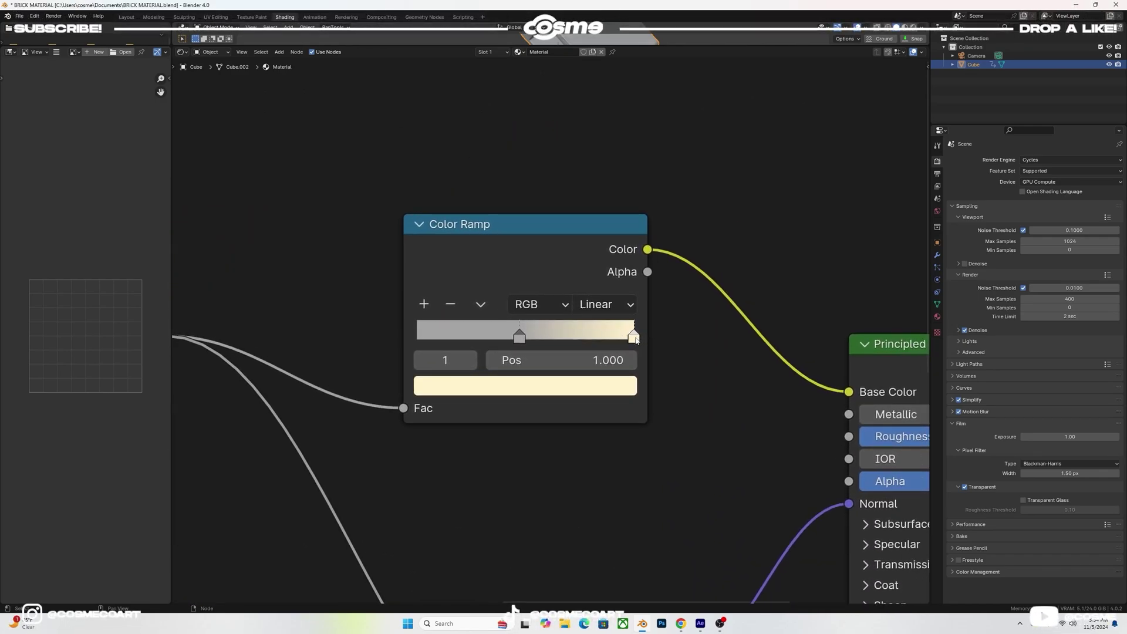
- Examine the strength settings and links of the two chained Bump nodes and the Color Ramp feeding the first one
middle_click_drag(647, 343, 495, 279)
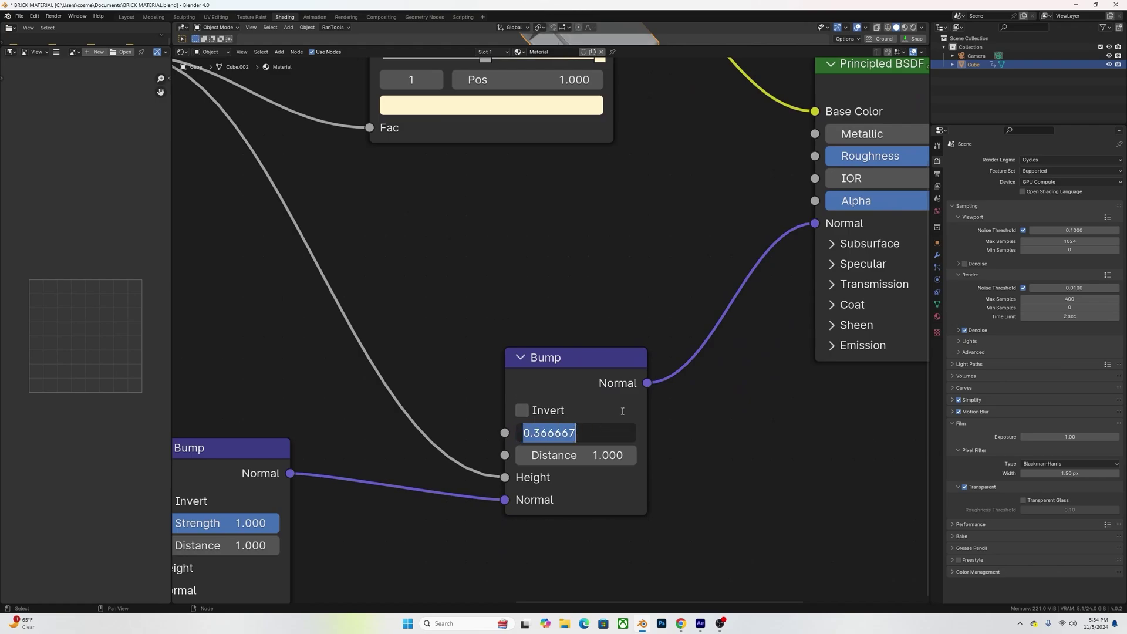
middle_click_drag(661, 429, 577, 337)
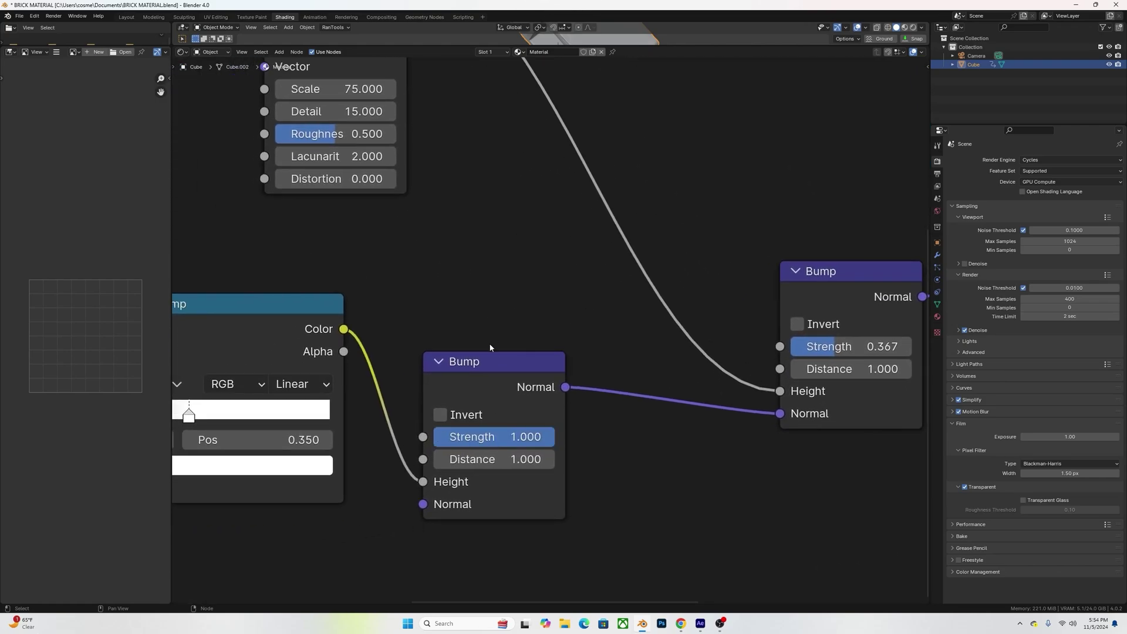
left_click_drag(490, 358, 520, 369)
middle_click_drag(442, 306, 693, 254)
middle_click_drag(631, 272, 671, 282)
left_click_drag(556, 306, 563, 321)
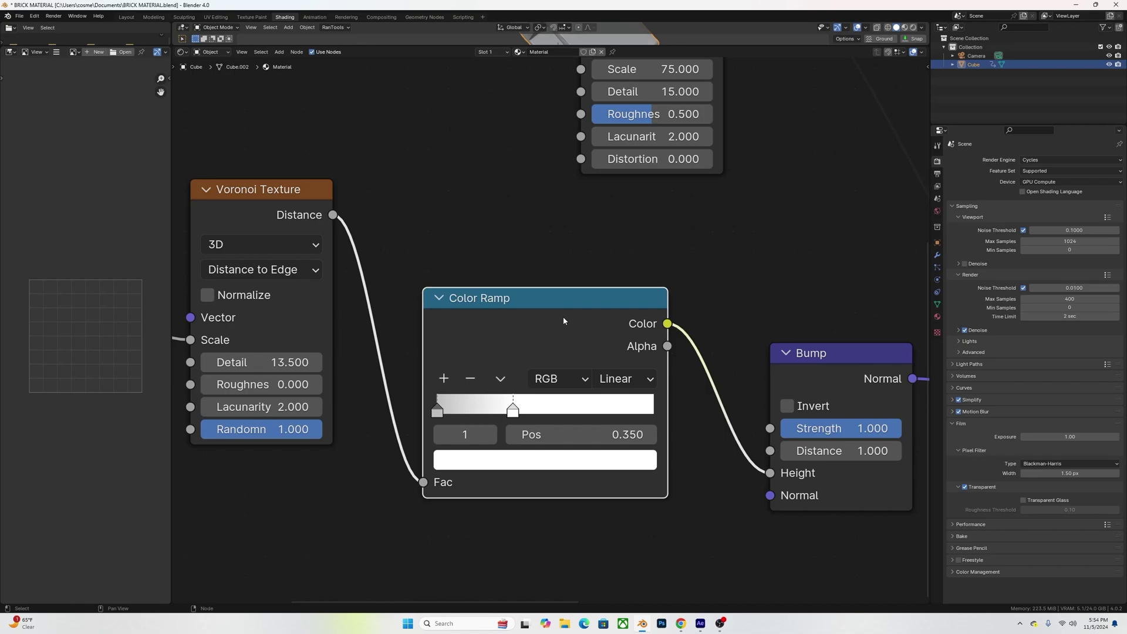
middle_click_drag(534, 292, 600, 271)
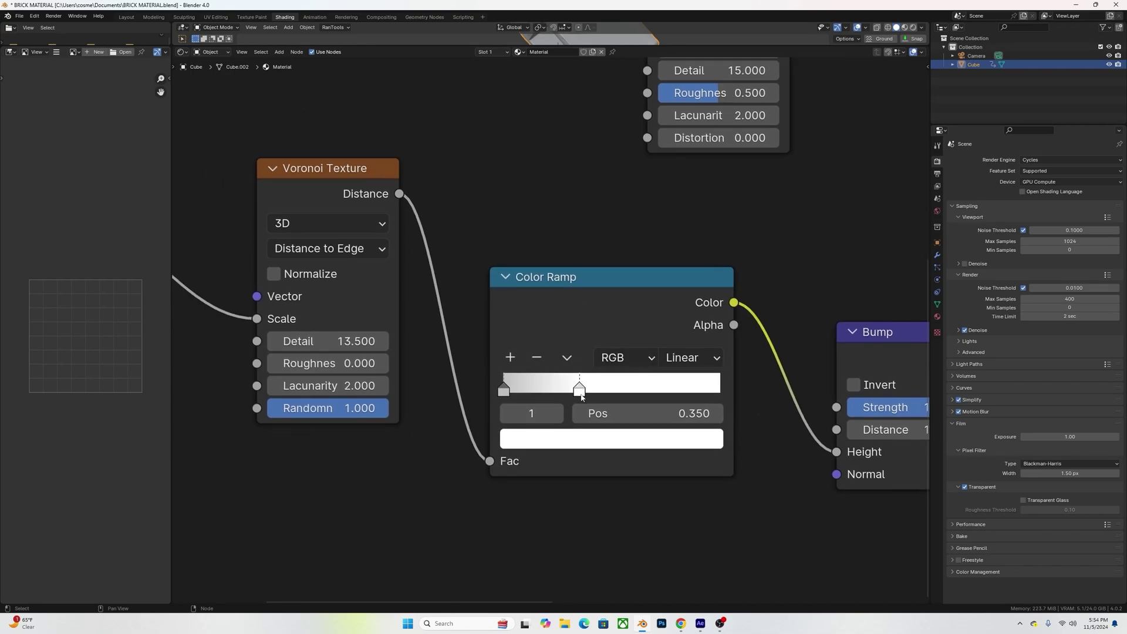
- Examine the Voronoi Texture's settings and its link into the lower Color Ramp
middle_click_drag(477, 228, 680, 268)
mouse_move(587, 267)
middle_mouse_down()
mouse_move(586, 211)
mouse_move(552, 241)
mouse_move(569, 260)
middle_mouse_up()
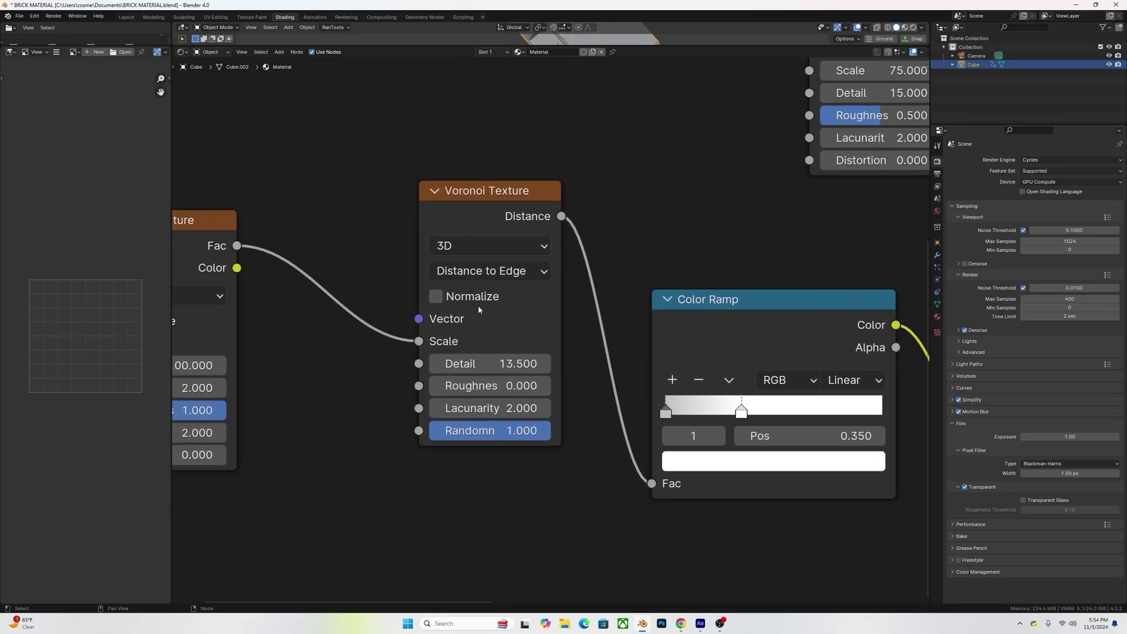
left_click_drag(486, 227, 428, 197)
left_click(538, 149)
middle_click_drag(498, 164, 578, 157)
mouse_move(577, 246)
middle_mouse_down()
mouse_move(594, 244)
mouse_move(581, 235)
mouse_move(578, 257)
middle_mouse_up()
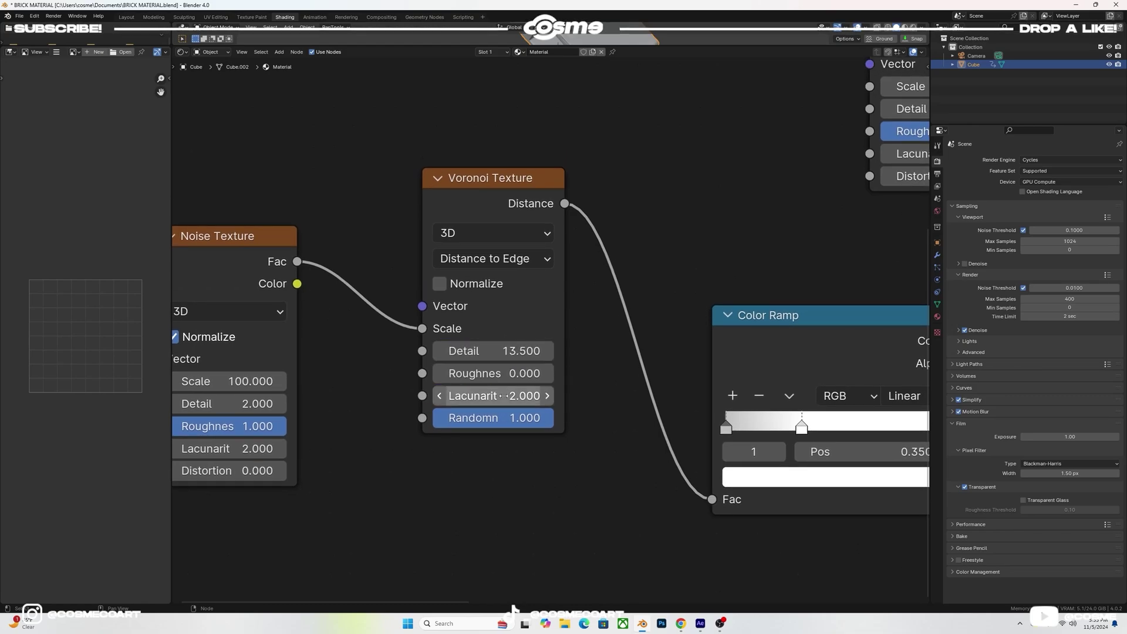
left_click(506, 416)
left_click(579, 352)
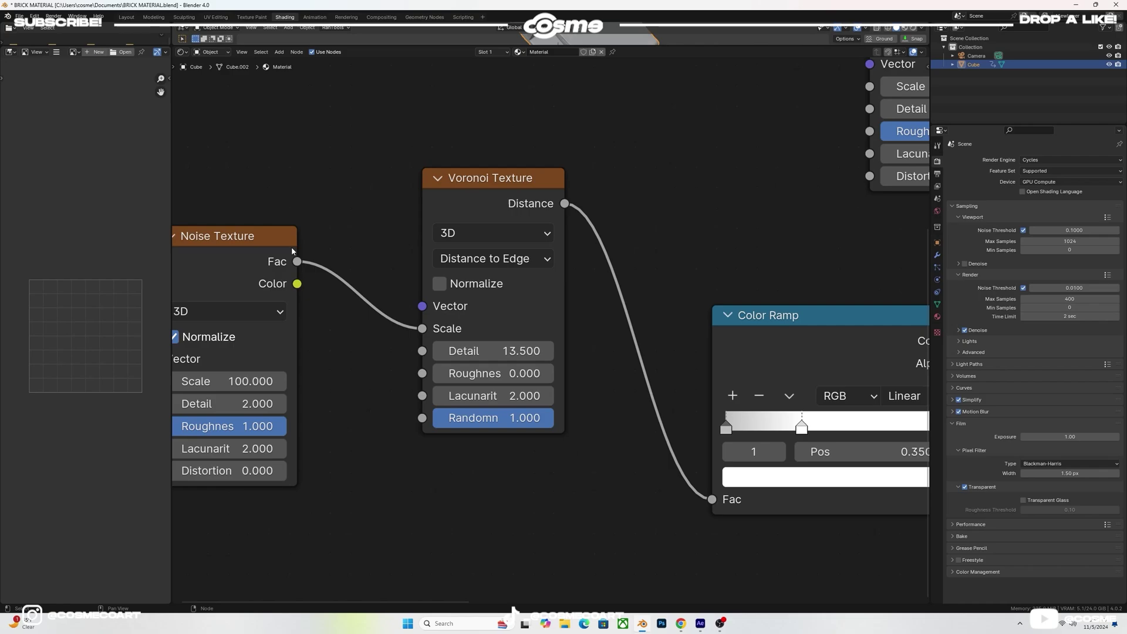
- Examine the Noise Texture settings that control the Voronoi Texture's scale
middle_click_drag(331, 219, 614, 207)
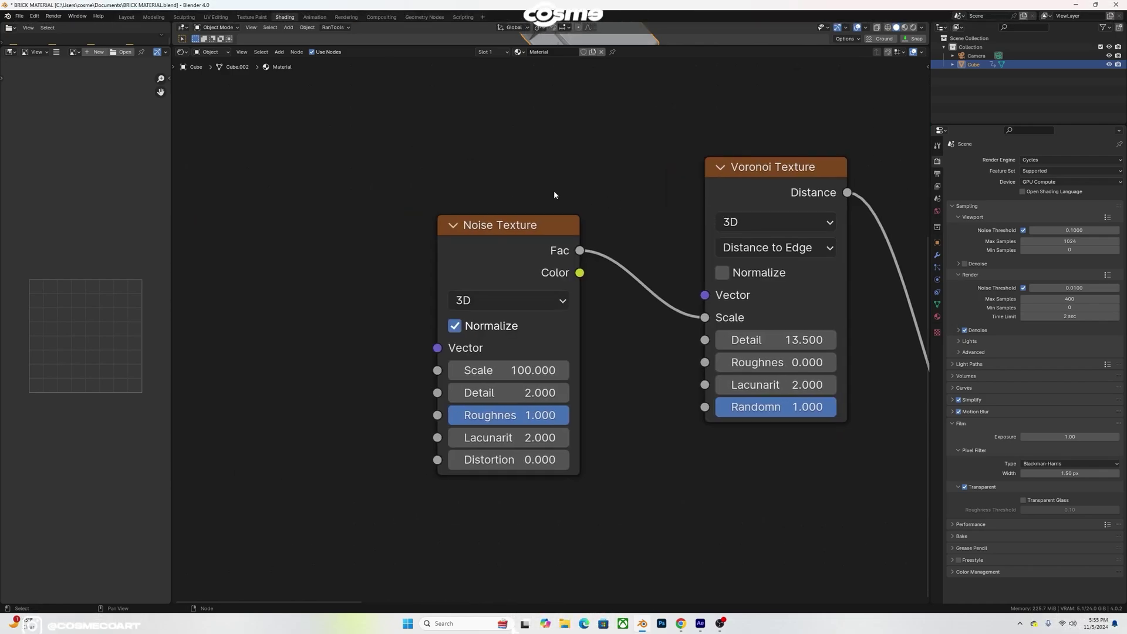
middle_click_drag(528, 244, 556, 217)
left_click_drag(534, 224, 551, 246)
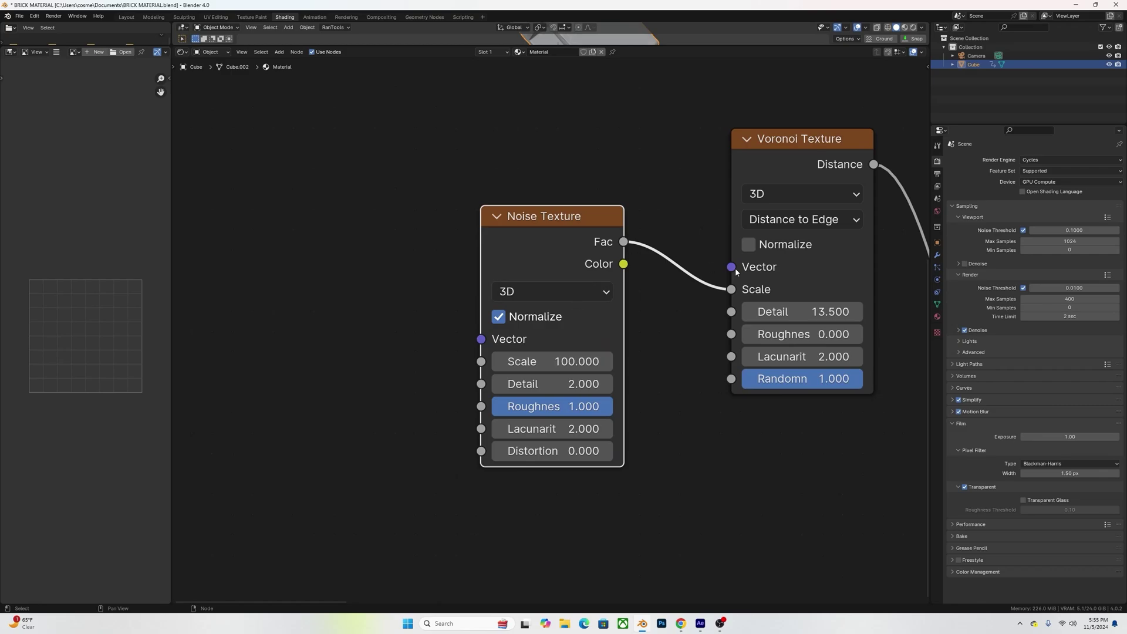
middle_click_drag(619, 298, 468, 459)
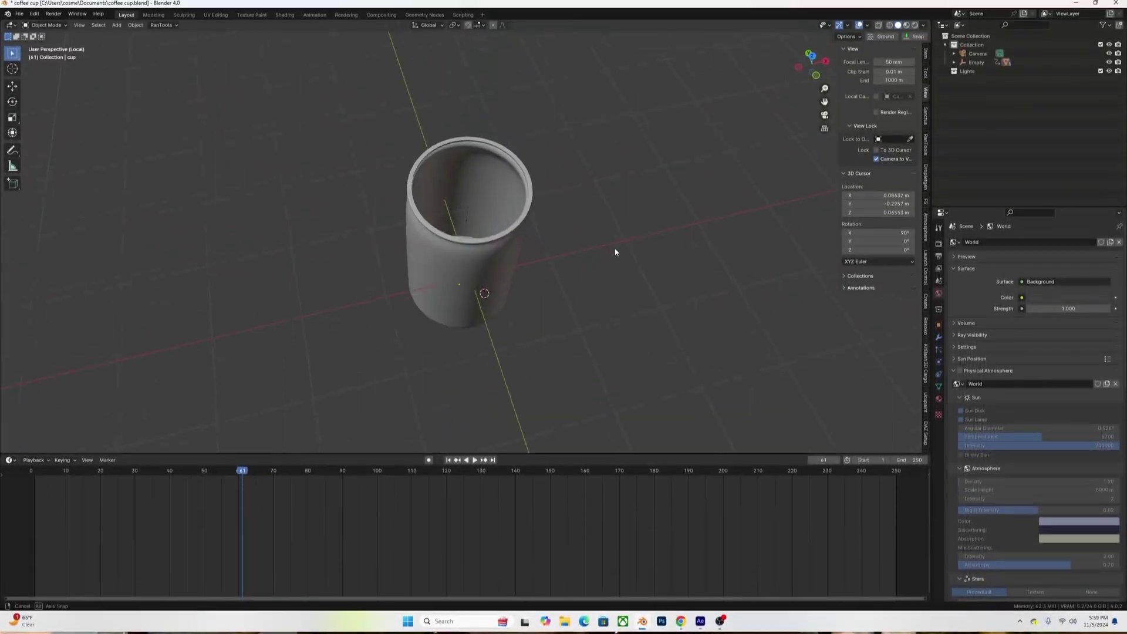
- Inspect the cup, lid and straw models individually in the coffee cup file
middle_click_drag(616, 249, 647, 175)
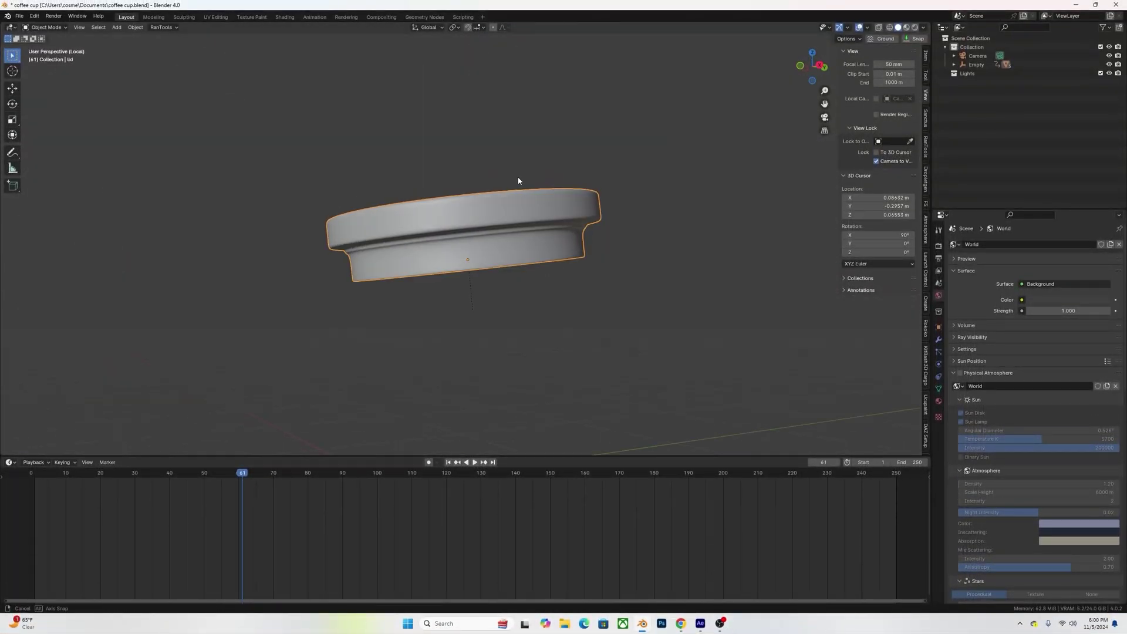
middle_click_drag(518, 178, 593, 315)
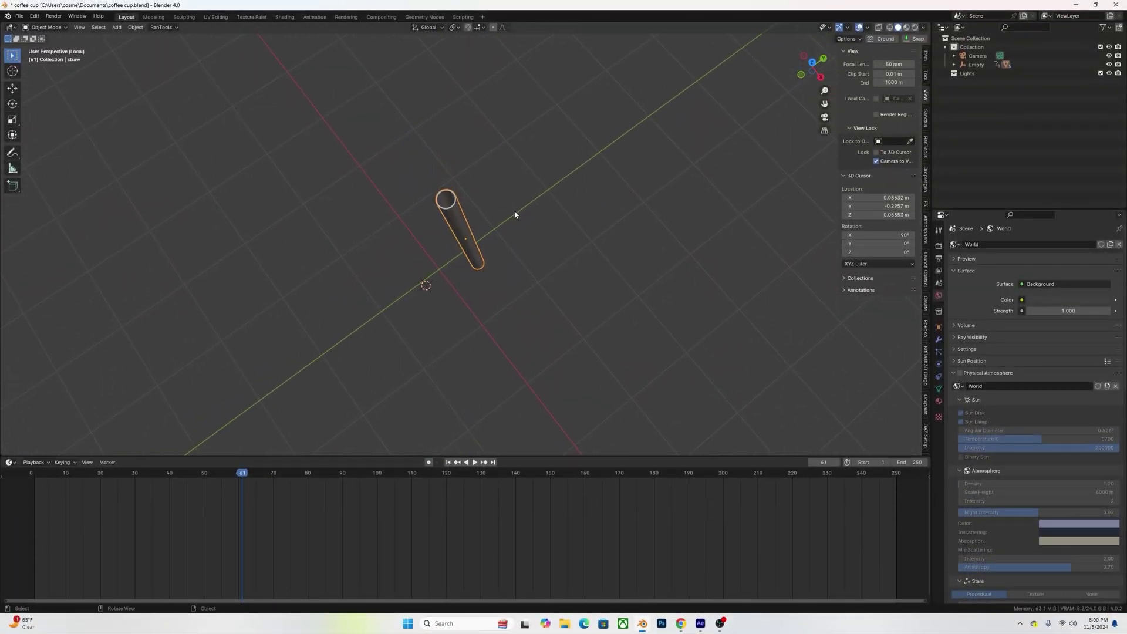
middle_click_drag(514, 215, 498, 273)
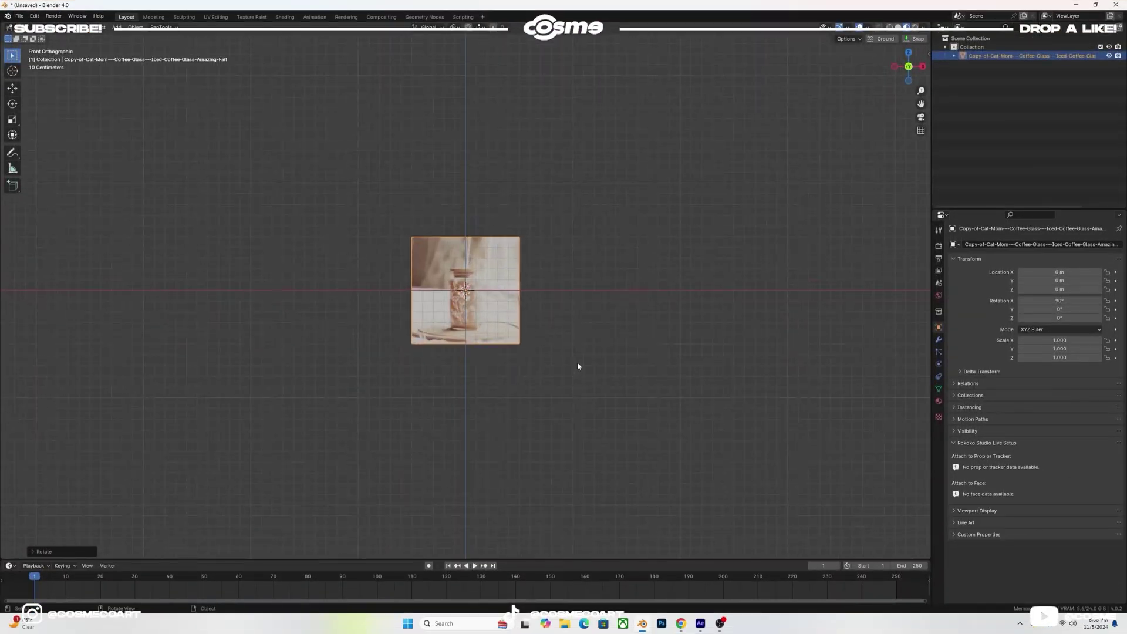
- Add a mesh circle at the base of the glass in the front-view reference image
scroll(577, 358, "up", 8)
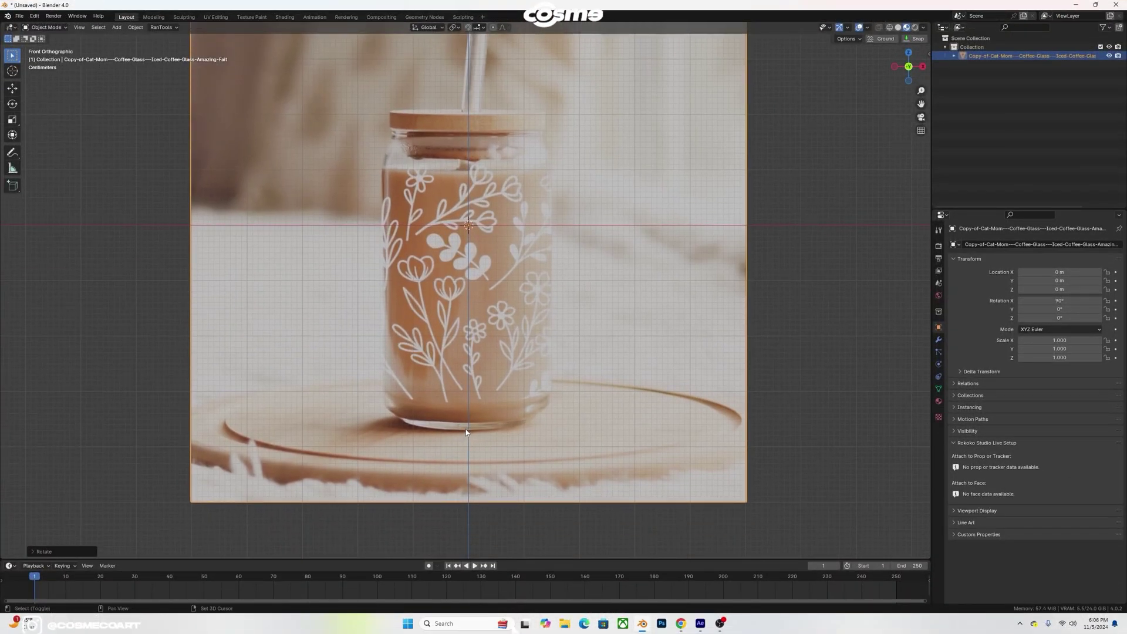
key("shift+a")
mouse_move(454, 339)
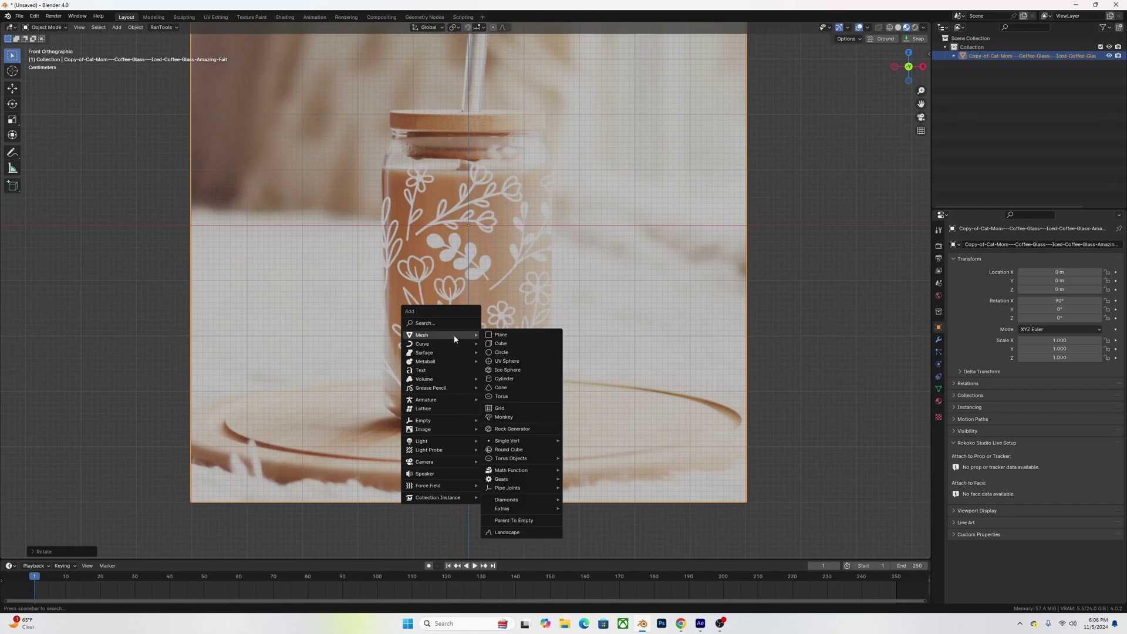
left_click(517, 354)
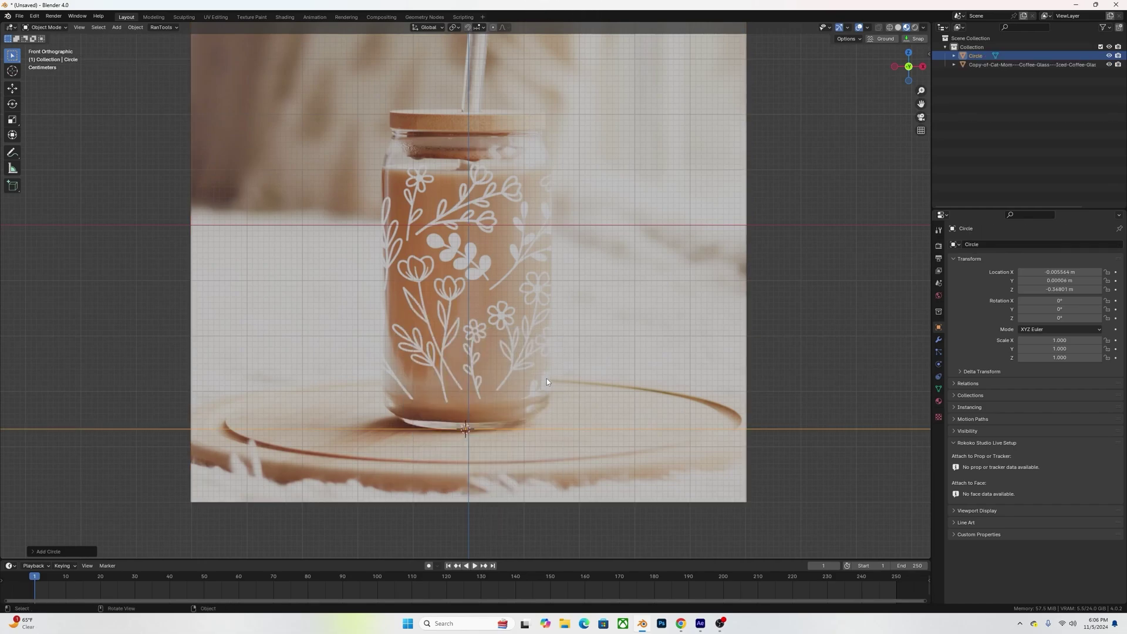
- Scale the circle down to about 0.096 to fit the bottom of the glass in the reference
scroll(558, 385, "down", 3)
middle_click_drag(558, 385, 637, 463)
key("s")
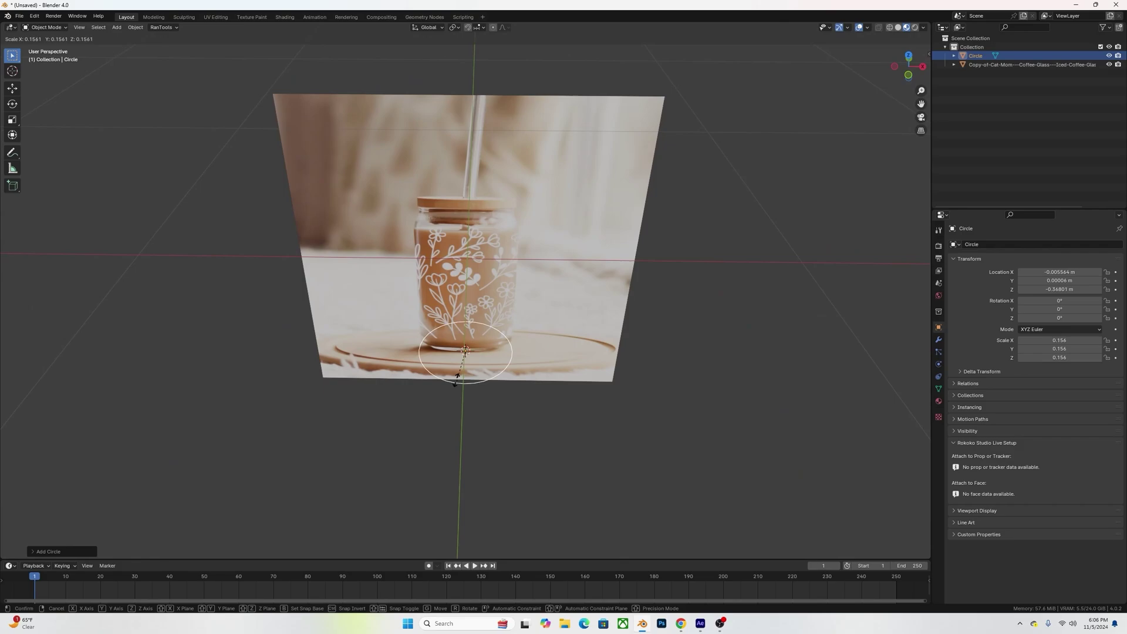
left_click(464, 377)
key("KP_1")
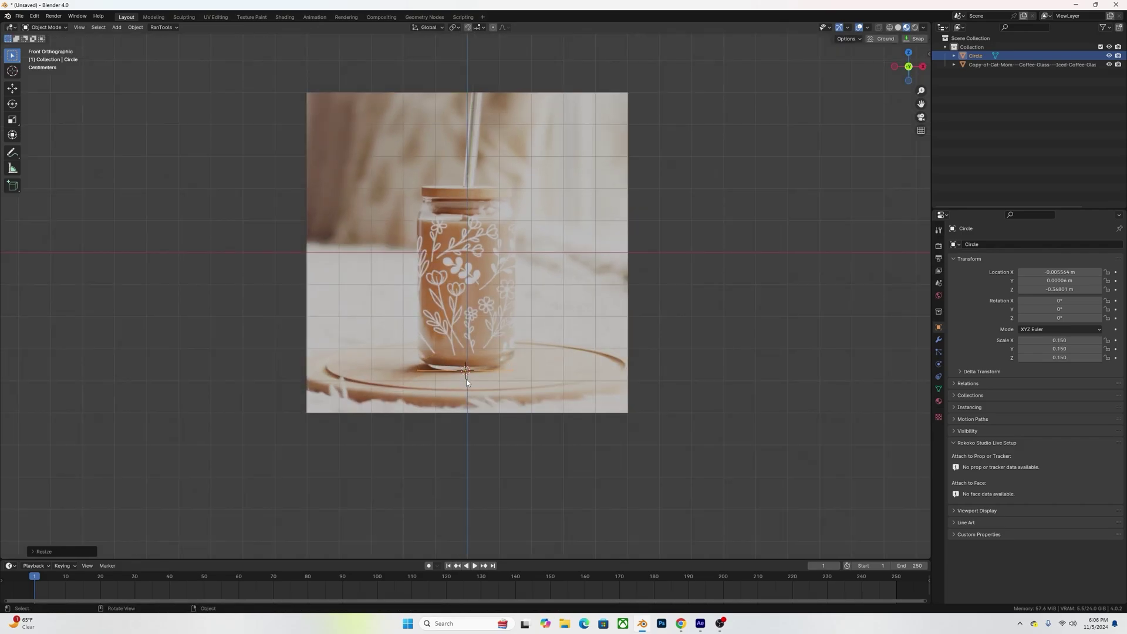
scroll(498, 393, "up", 3)
key("s")
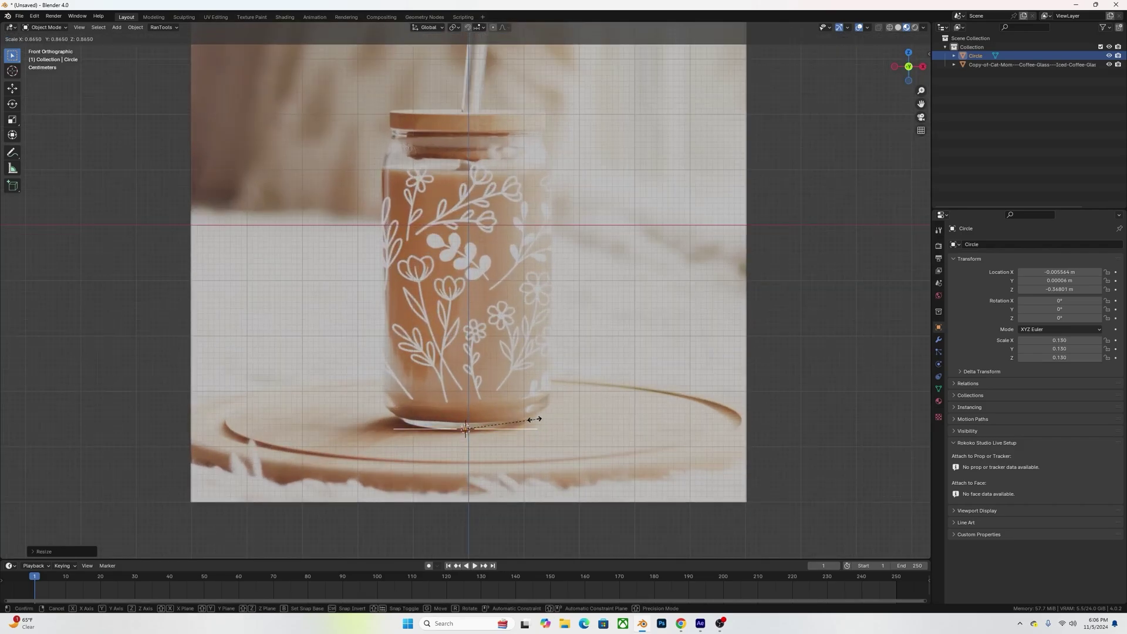
left_click(516, 416)
- Fill the circle with a face and extrude it slightly upward along the bottom of the glass
key("Tab")
middle_click_drag(515, 417, 516, 433)
key("f")
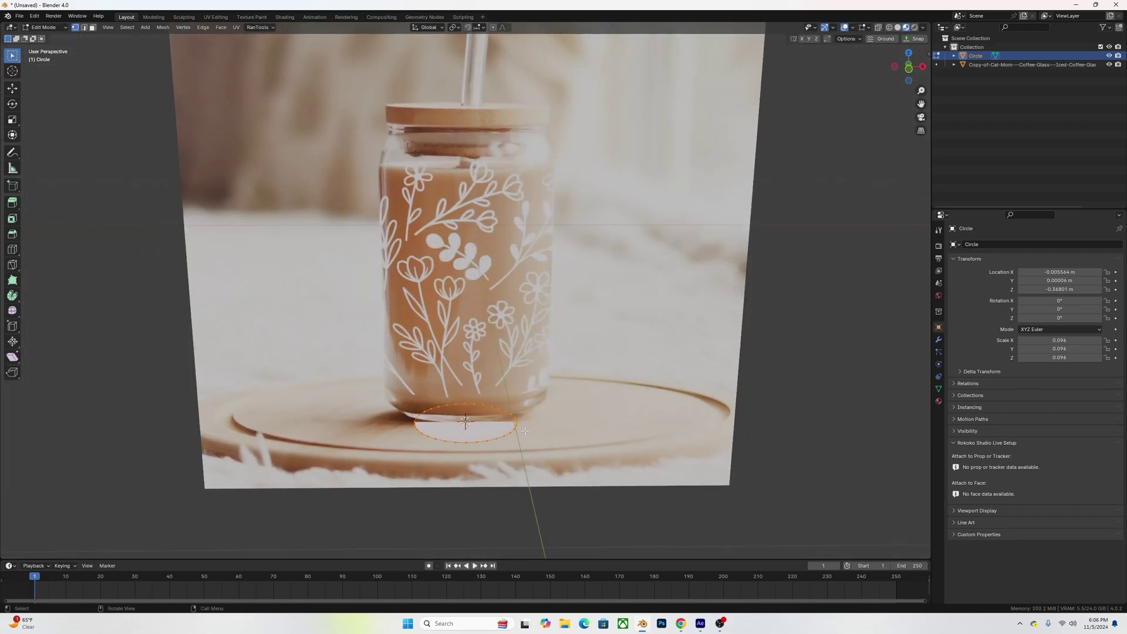
left_click(476, 428)
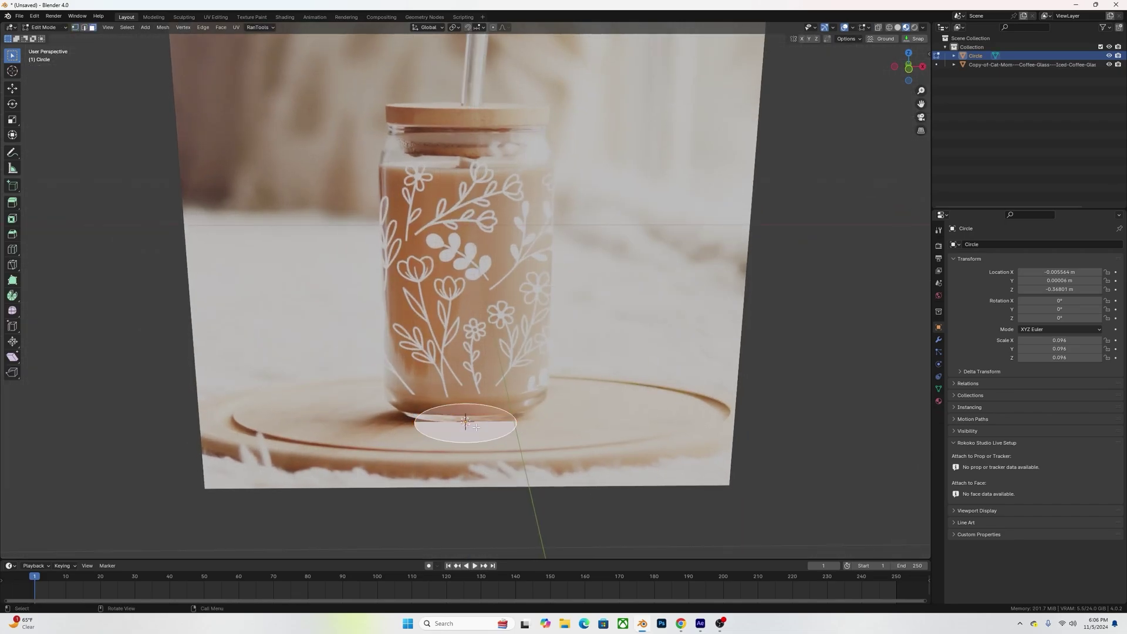
key("KP_1")
key("e")
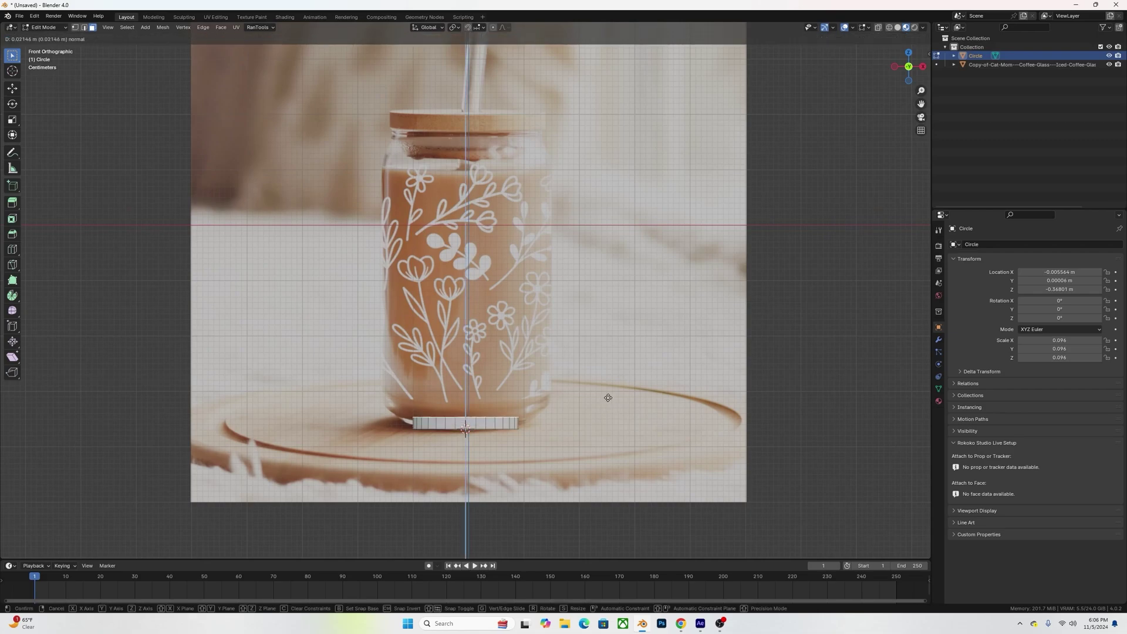
left_click(604, 391)
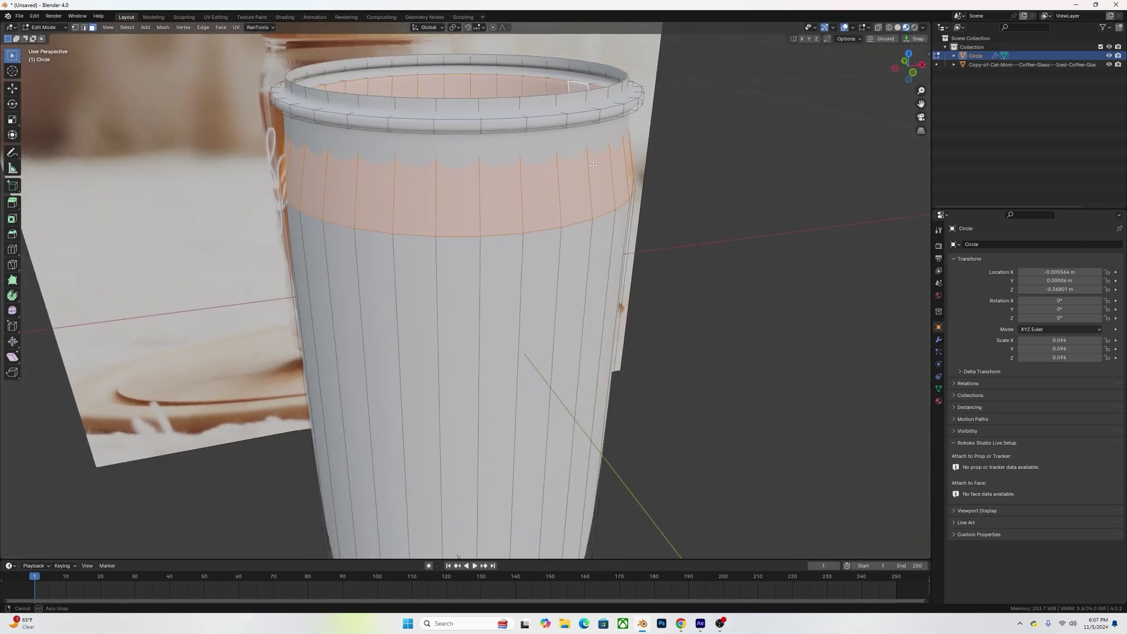
- Add a centred loop cut around the band of faces just below the cup's rim
middle_click_drag(587, 200, 607, 176)
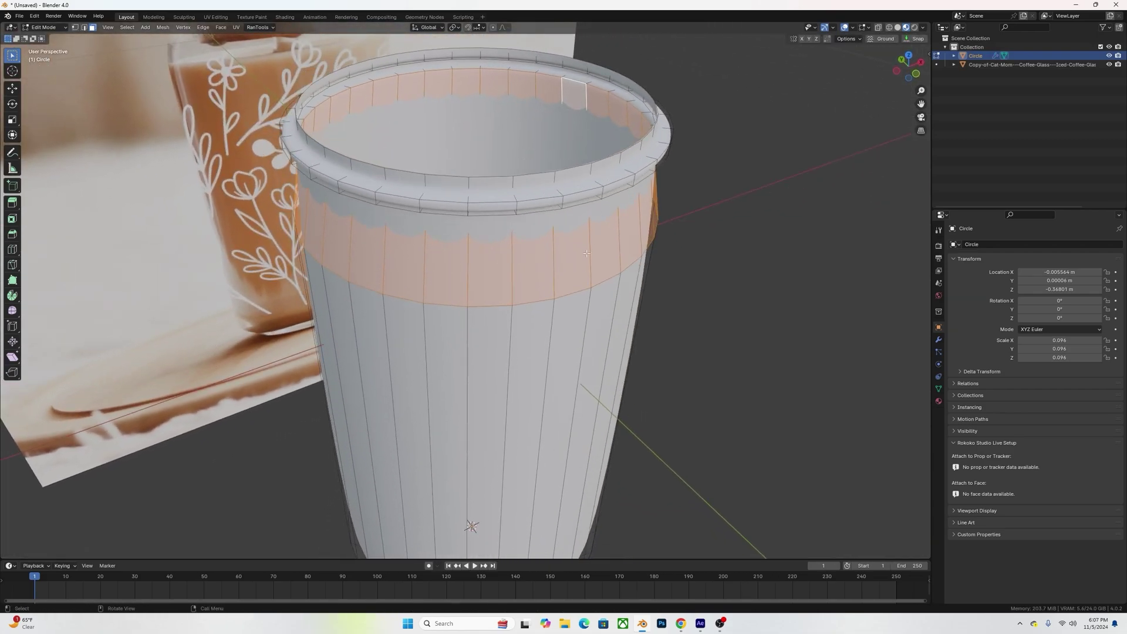
left_click(562, 250)
right_click(558, 244)
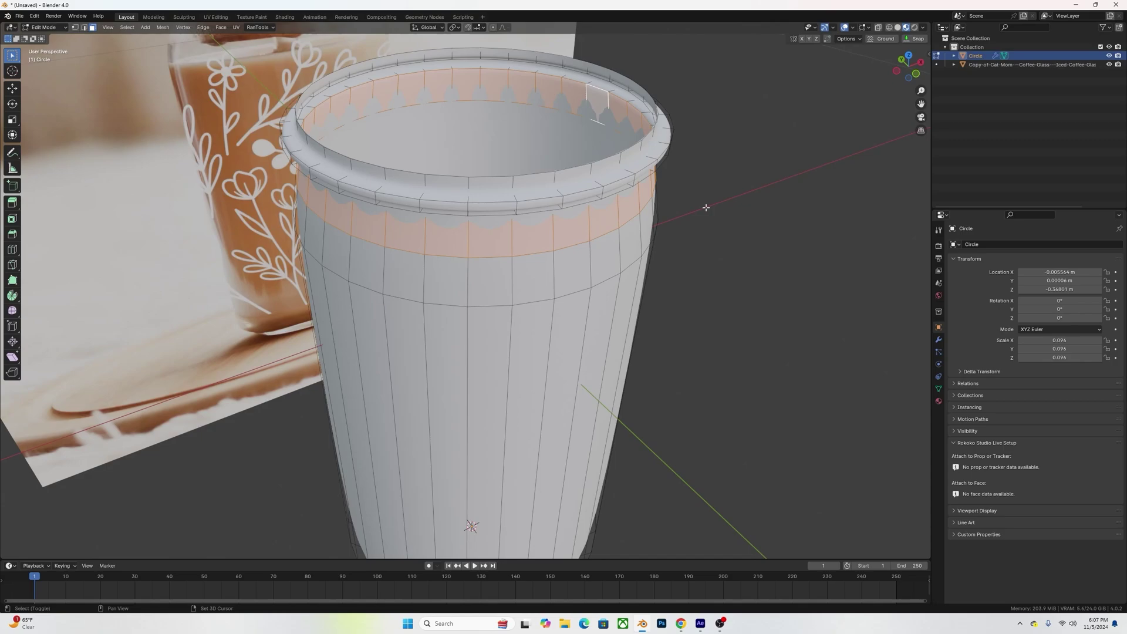
- Duplicate the selected face bands under the rim in place and separate them into their own object
key("shift+d")
right_click(701, 243)
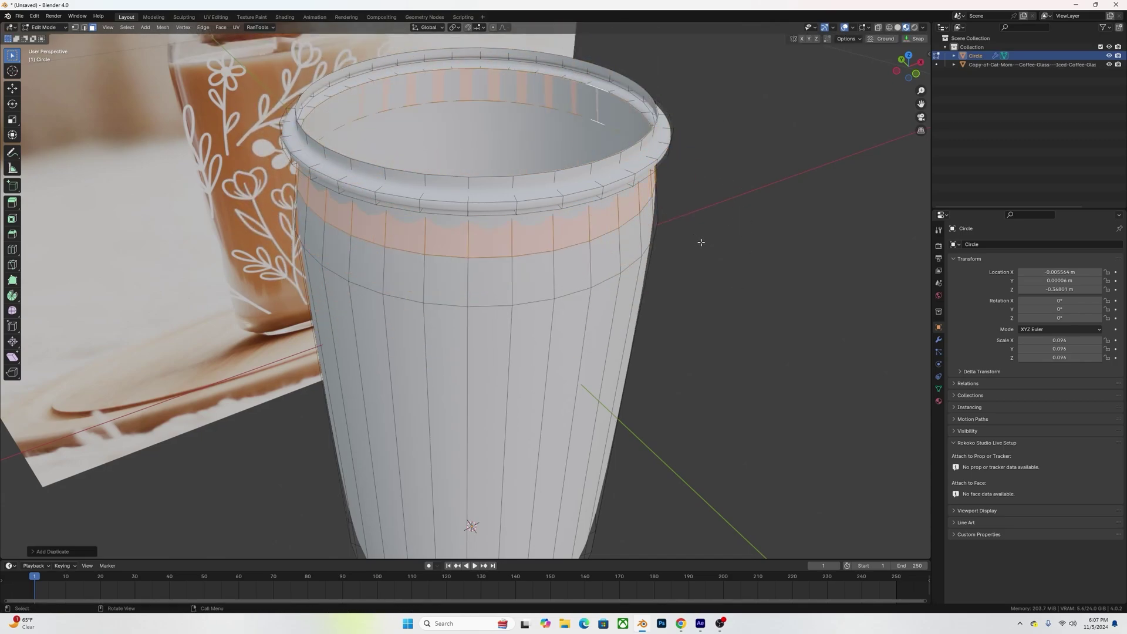
key("p")
left_click(701, 246)
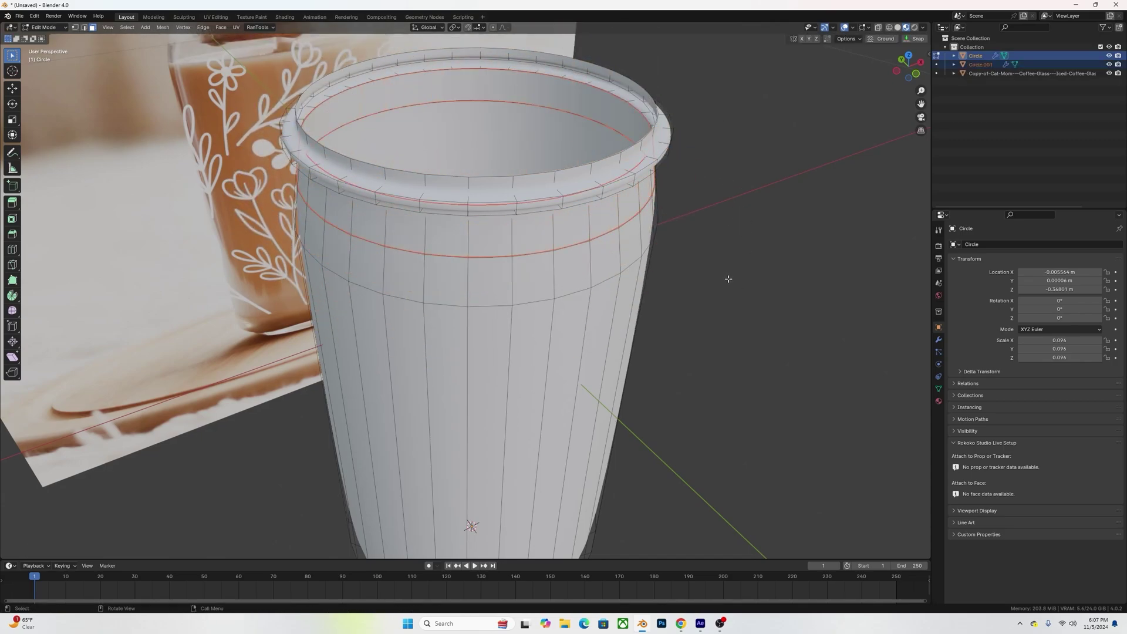
- Set the separated rim band's origin to its geometry and scale the band
key("Tab")
left_click(616, 115)
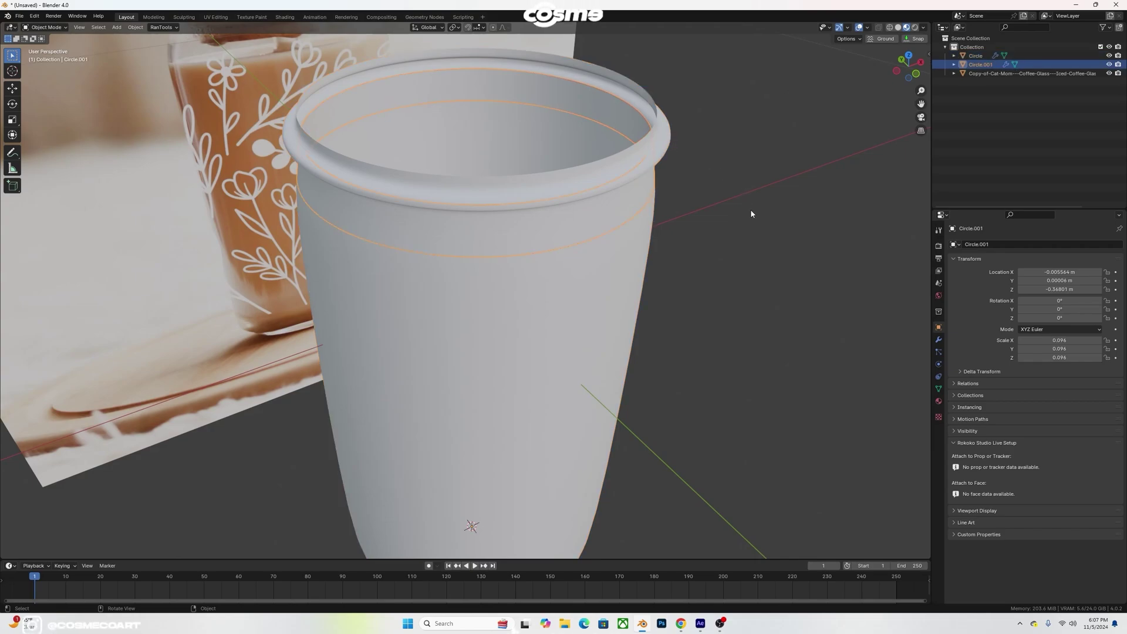
key("s")
left_click(742, 209)
right_click(628, 111)
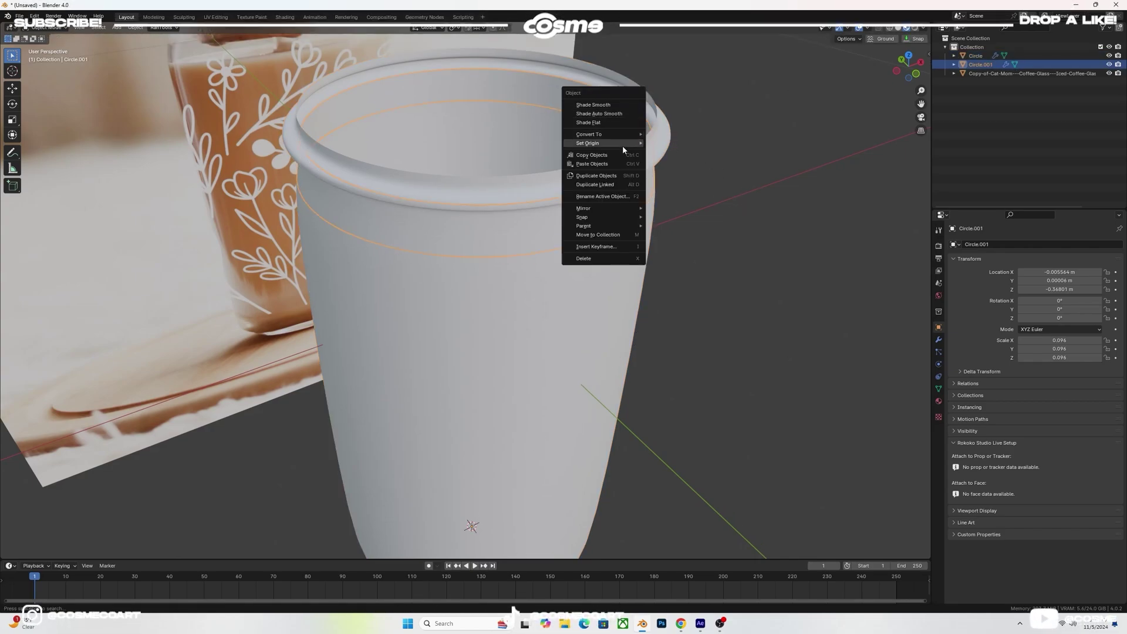
mouse_move(622, 145)
left_click(675, 152)
key("s")
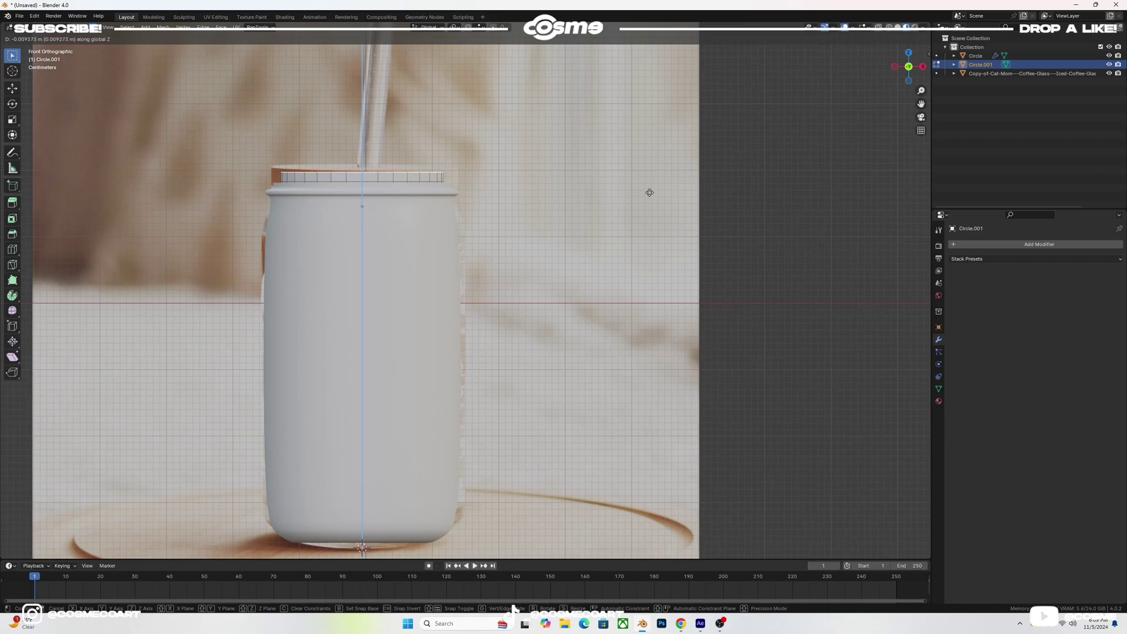
- Lower the lid geometry about 0.009 m along Z and extrude its side face ring along normals
left_click(649, 192)
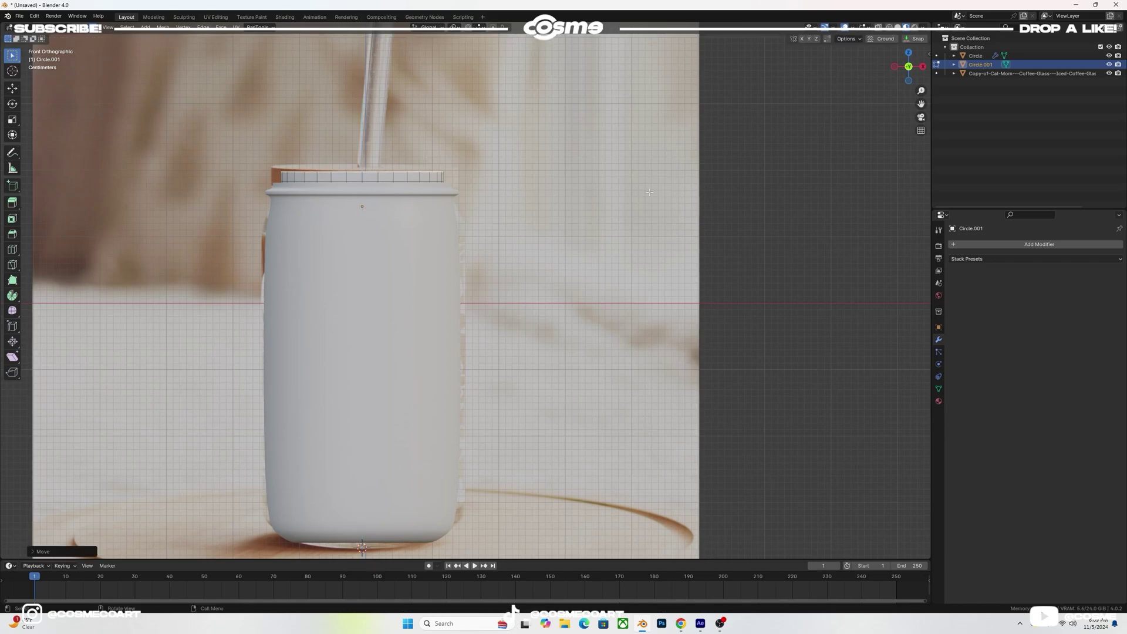
left_click(385, 177)
left_click(370, 176, "alt")
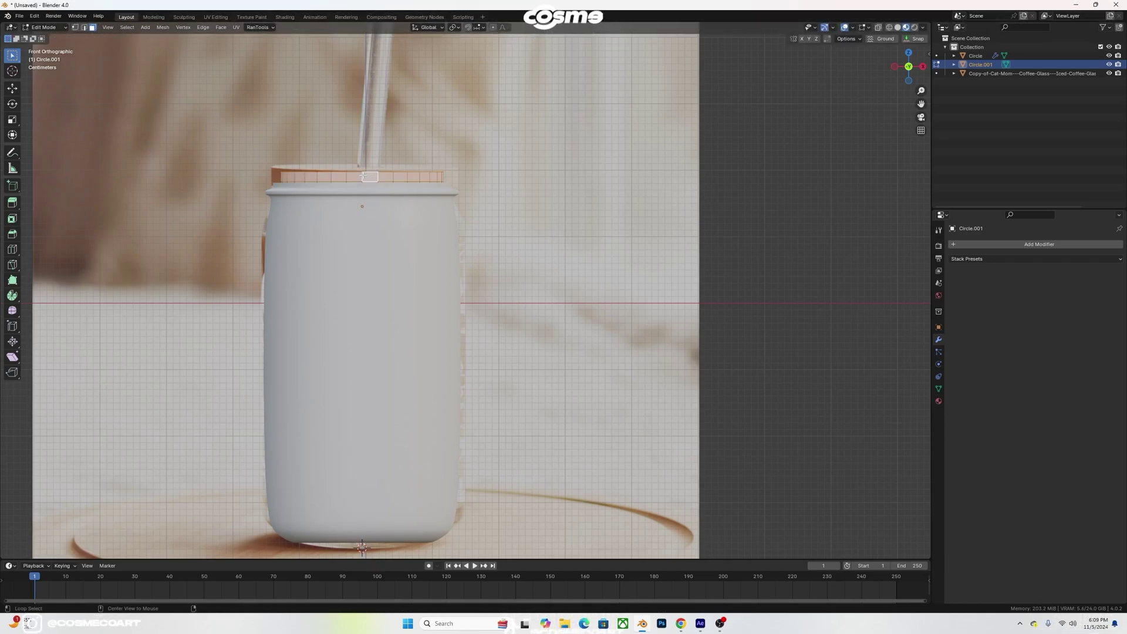
key("alt+e")
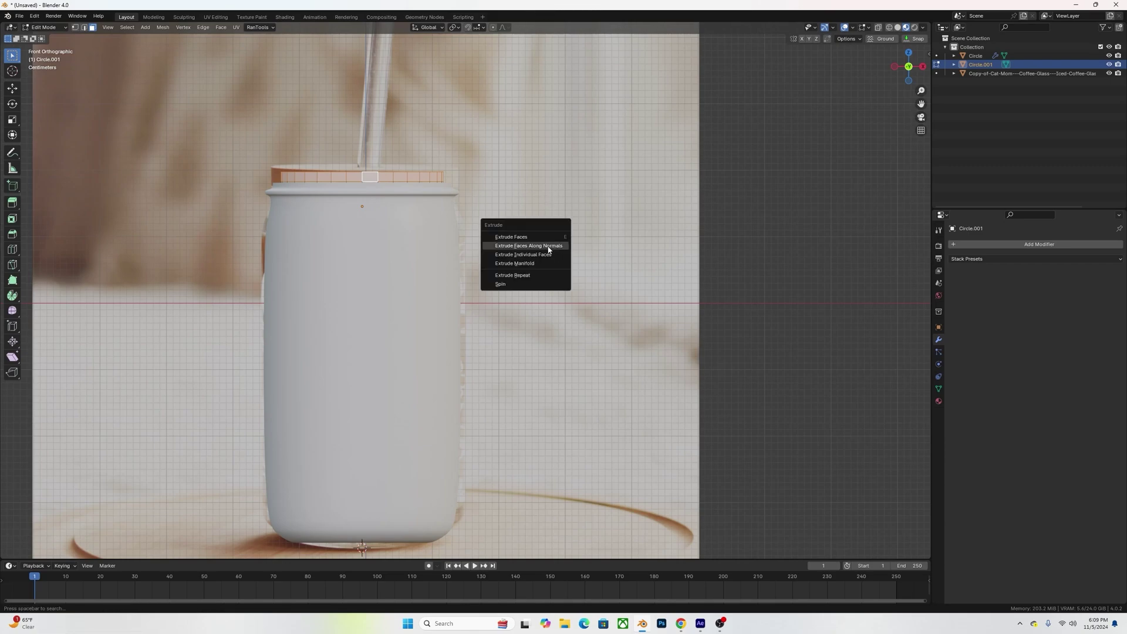
left_click(548, 246)
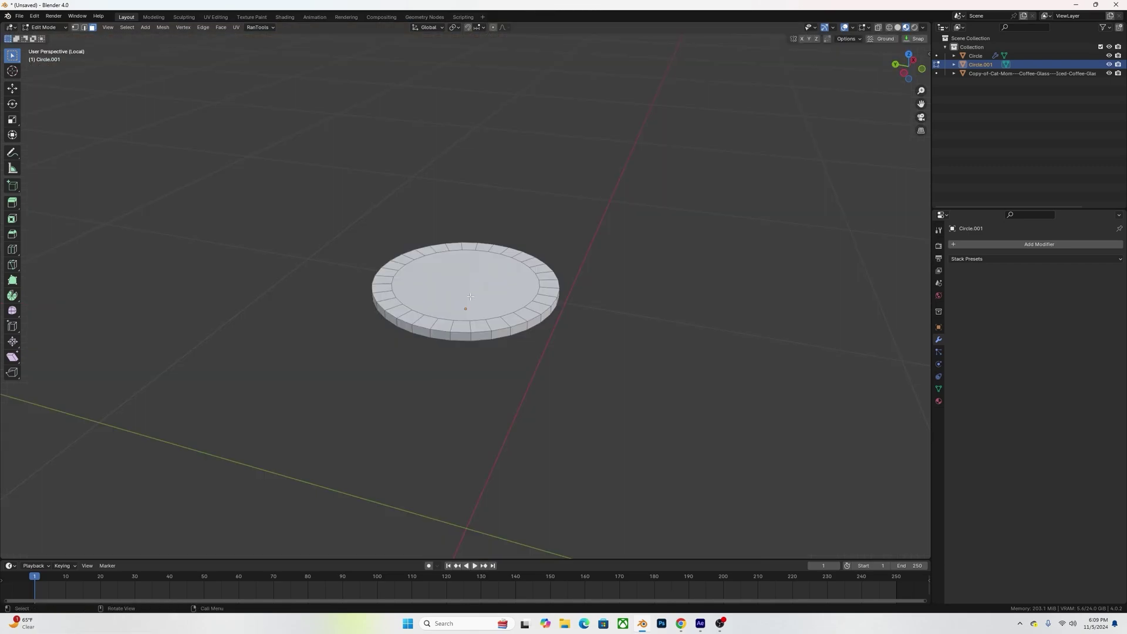
- Inset the lid's round top face by 1.03 m and delete the small inner face to open a straw hole
middle_click_drag(523, 318, 600, 436)
key("i")
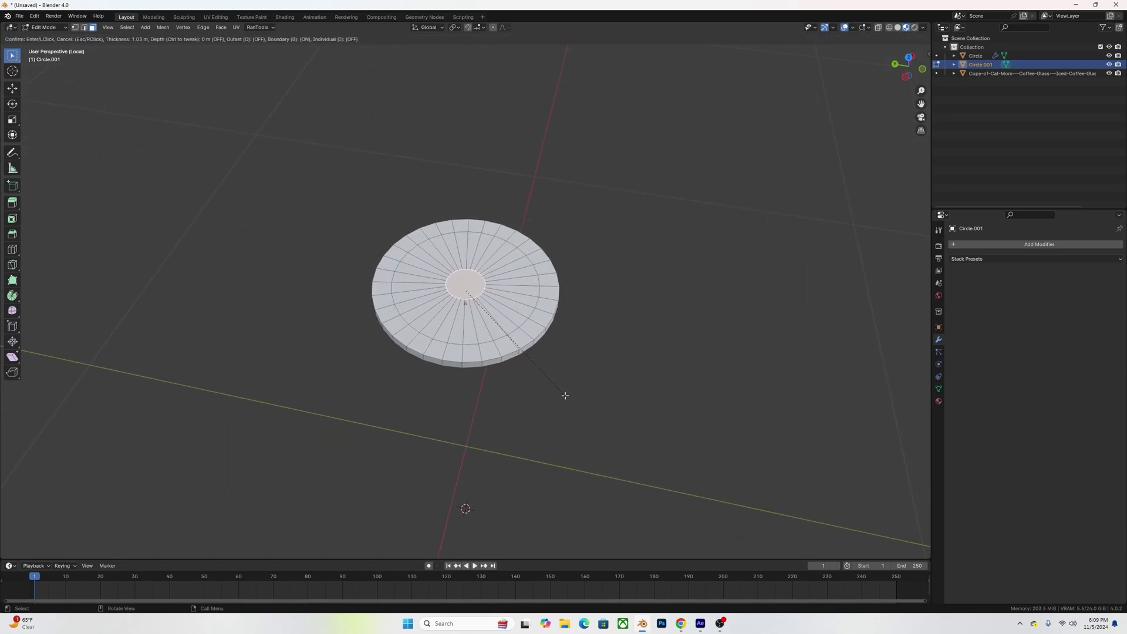
left_click(565, 395)
key("x")
left_click(555, 414)
scroll(554, 410, "up", 2)
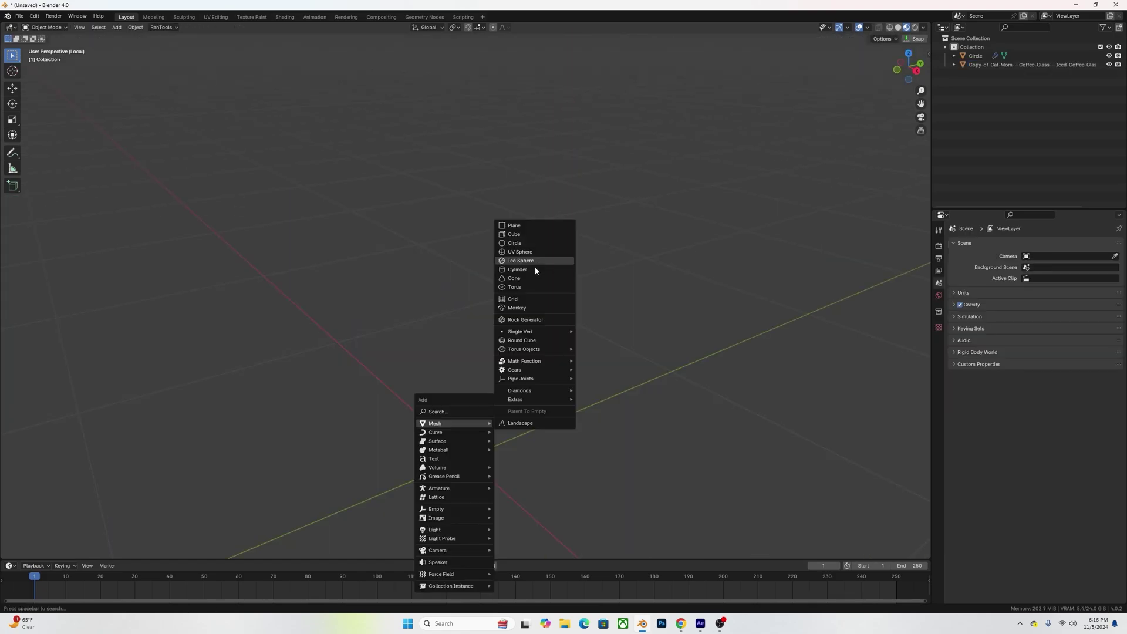
- Add a cylinder for the straw and stretch it along Z into a tall column
left_click(534, 273)
scroll(572, 314, "down", 6)
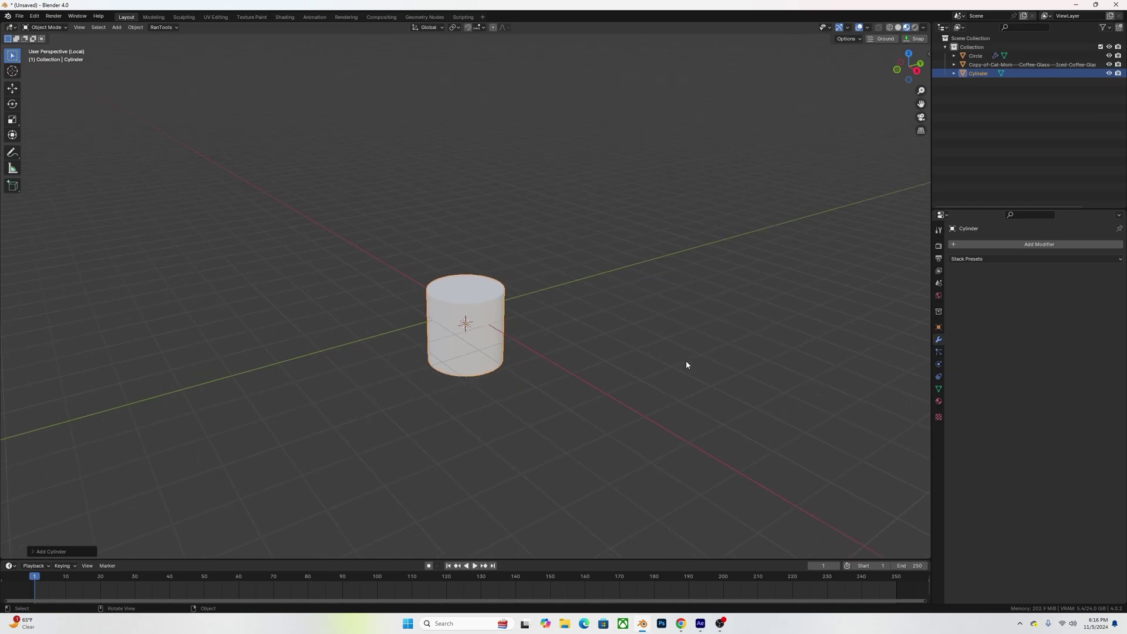
key("s")
key("z")
left_click(299, 292)
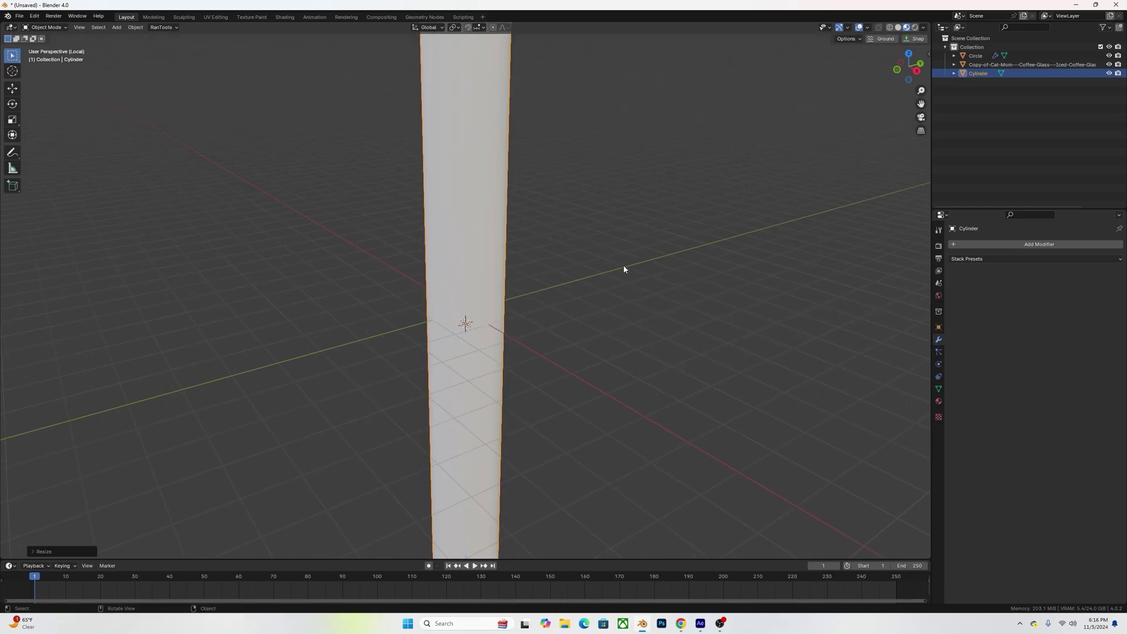
- Lengthen the cylinder further along Z and scale it down into a slim straw
scroll(626, 269, "down", 4)
key("Tab")
middle_click_drag(465, 153, 465, 173)
key("Tab")
key("s")
key("z")
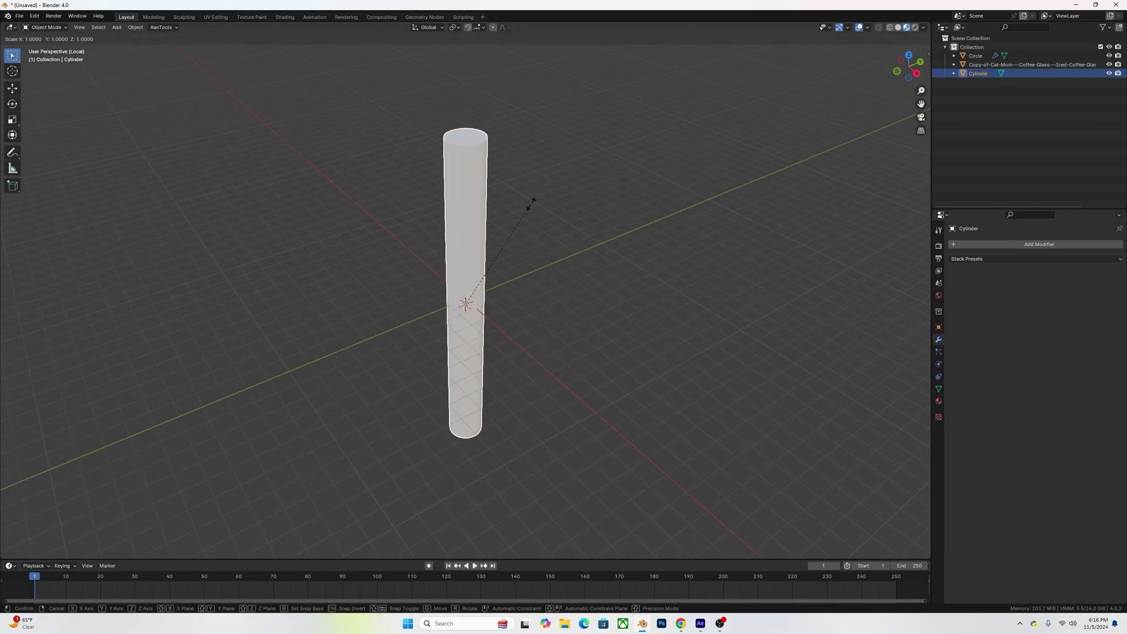
left_click(732, 253)
scroll(579, 262, "down", 5)
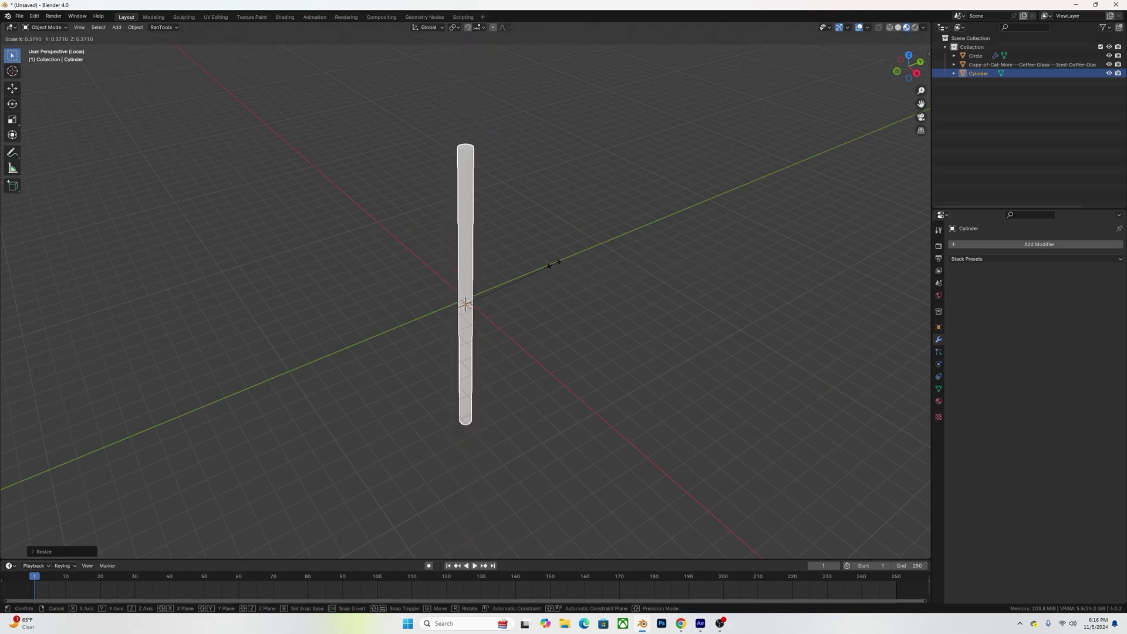
- Select the straw's two end faces and inset them to leave a thin wall ring
key("Tab")
scroll(480, 156, "up", 3)
middle_click_drag(479, 156, 479, 202)
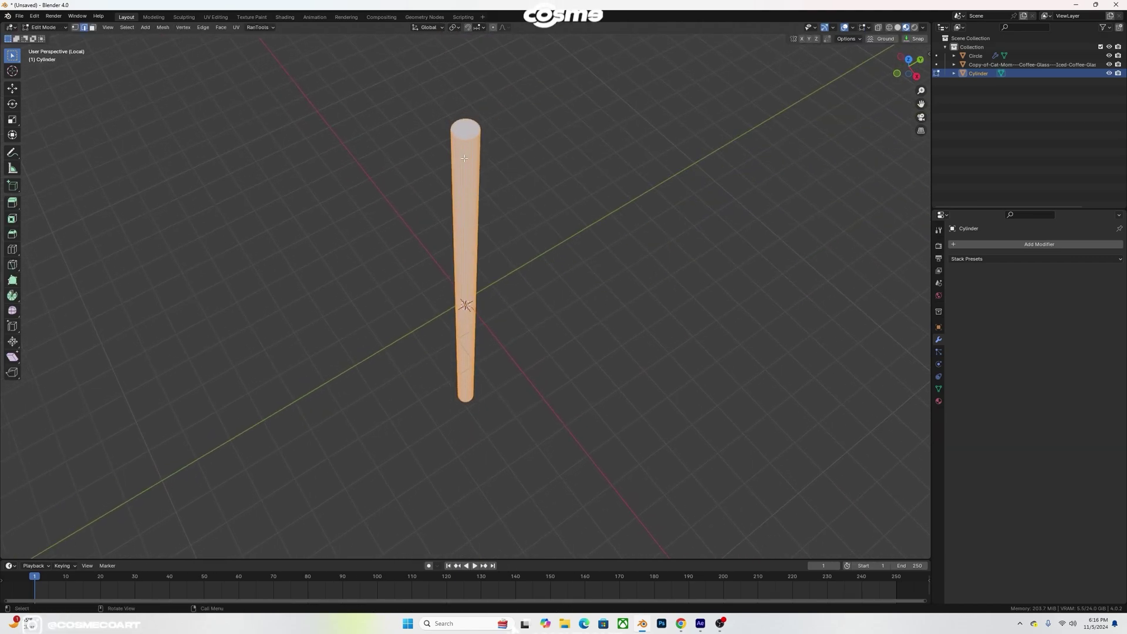
key("3")
left_click(484, 249, "alt+shift")
middle_click_drag(485, 249, 470, 162)
left_click(468, 149, "shift")
key("i")
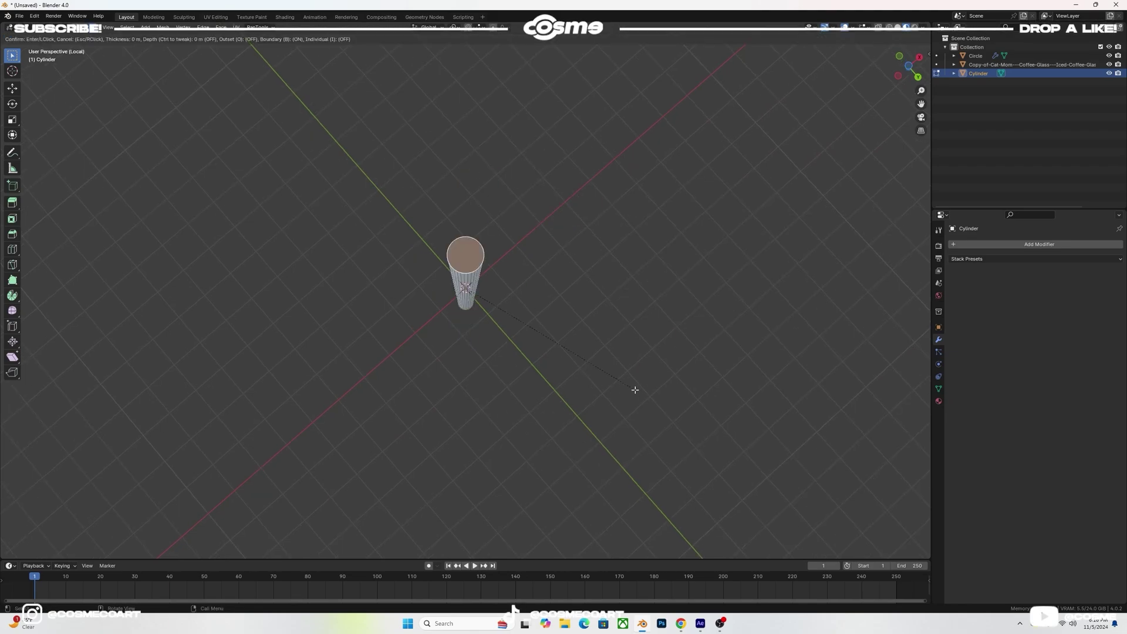
left_click(611, 366)
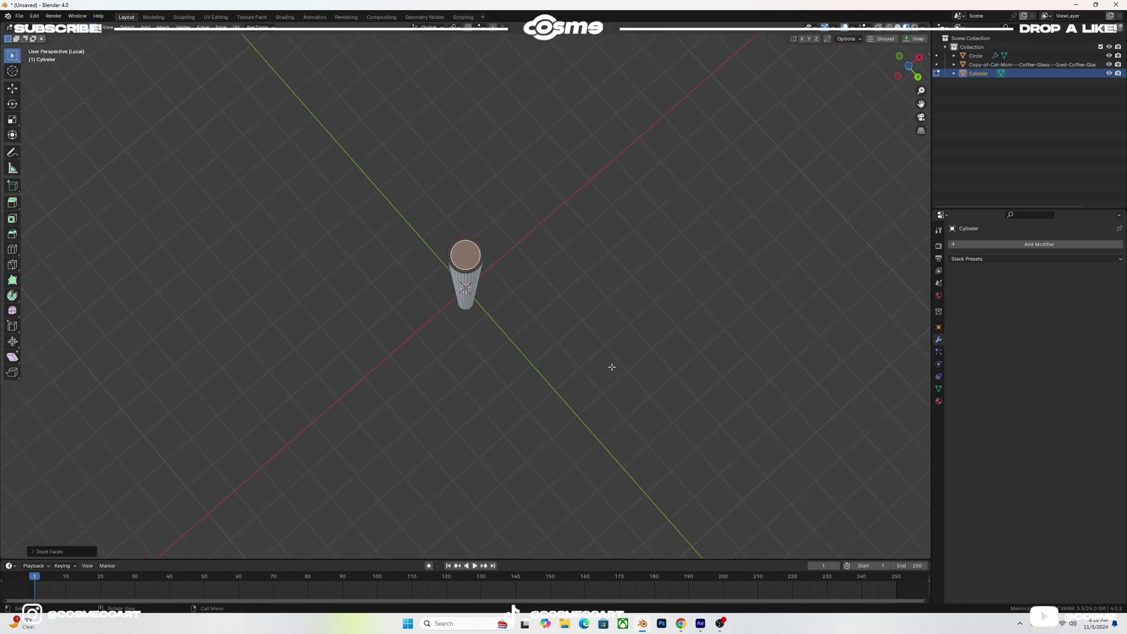
- Delete the inset end faces to open the straw and check its hollow interior
key("x")
left_click(607, 365)
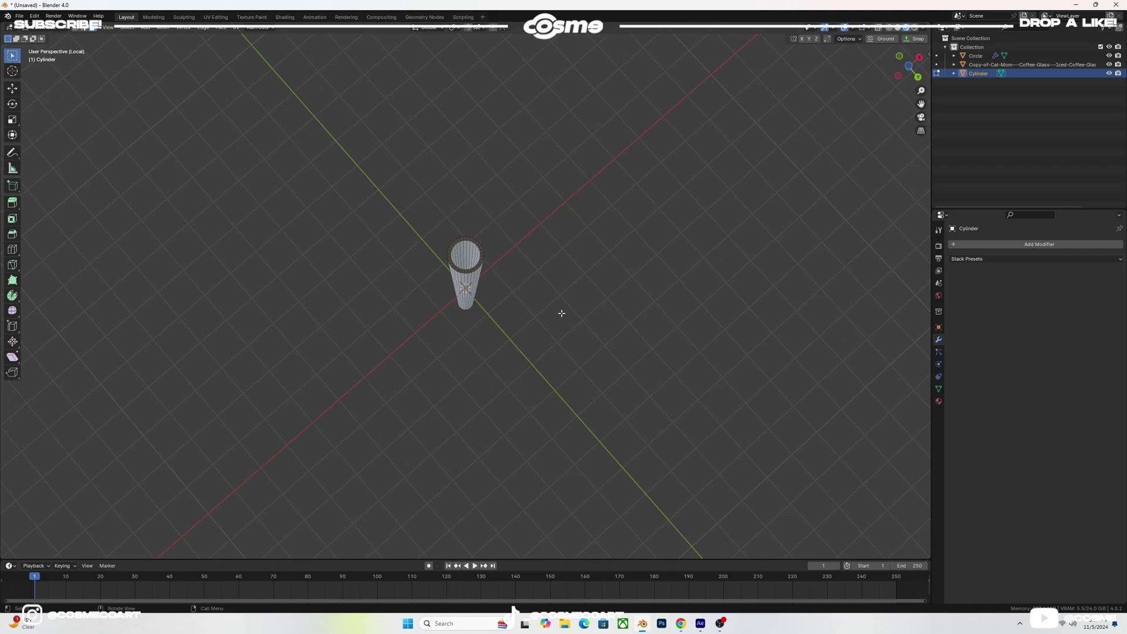
scroll(475, 220, "up", 12)
scroll(414, 118, "down", 5)
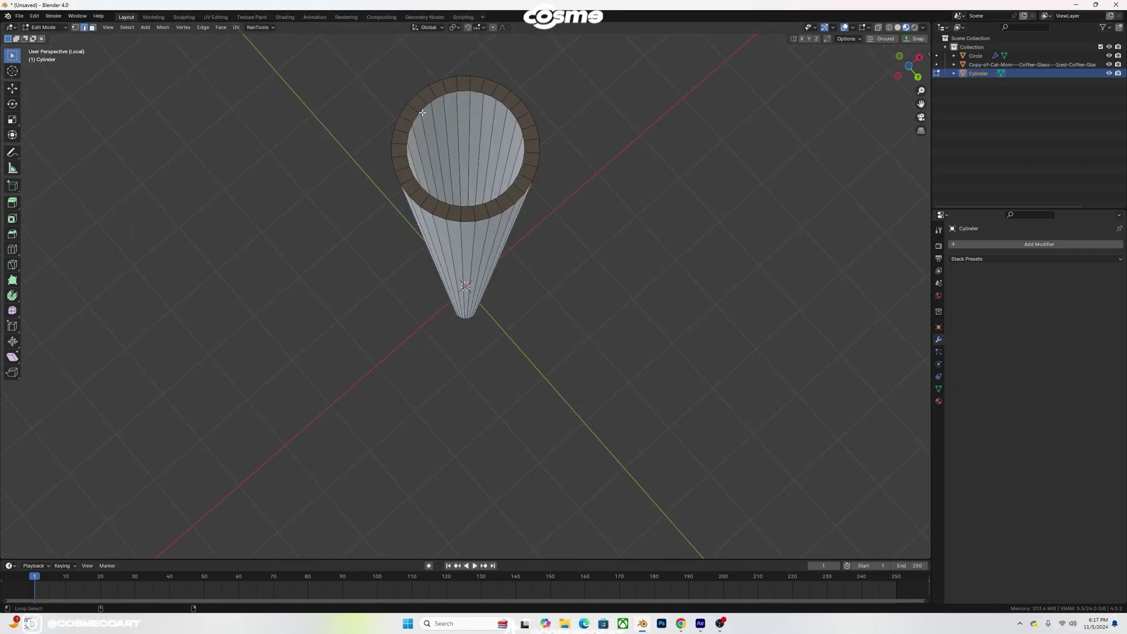
middle_click_drag(415, 116, 449, 306)
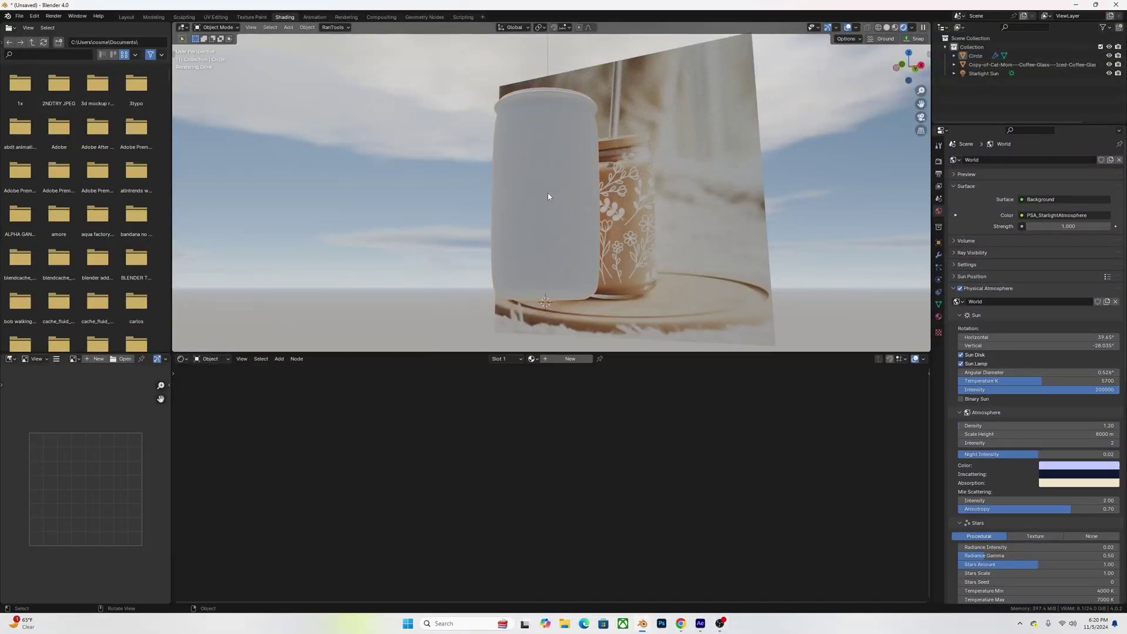
- Create a new material on the cup body
left_click(547, 193)
left_click(570, 359)
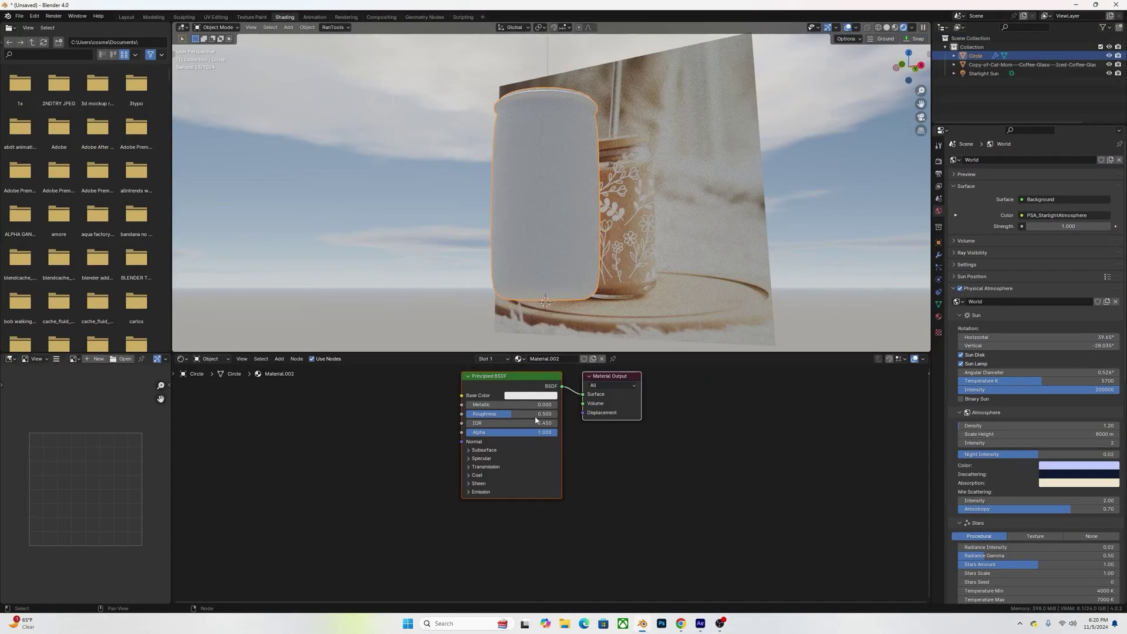
- Make the cup's material glassy by setting its Transmission weight to 1.000 and Roughness to 0.100
left_click(468, 468)
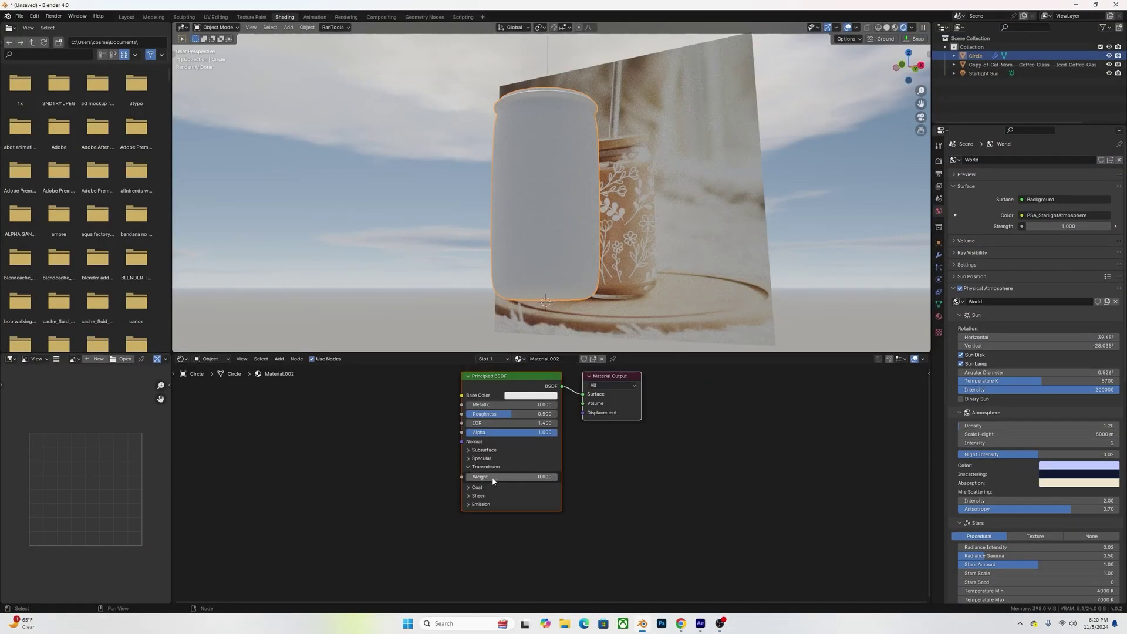
left_click_drag(491, 476, 585, 476)
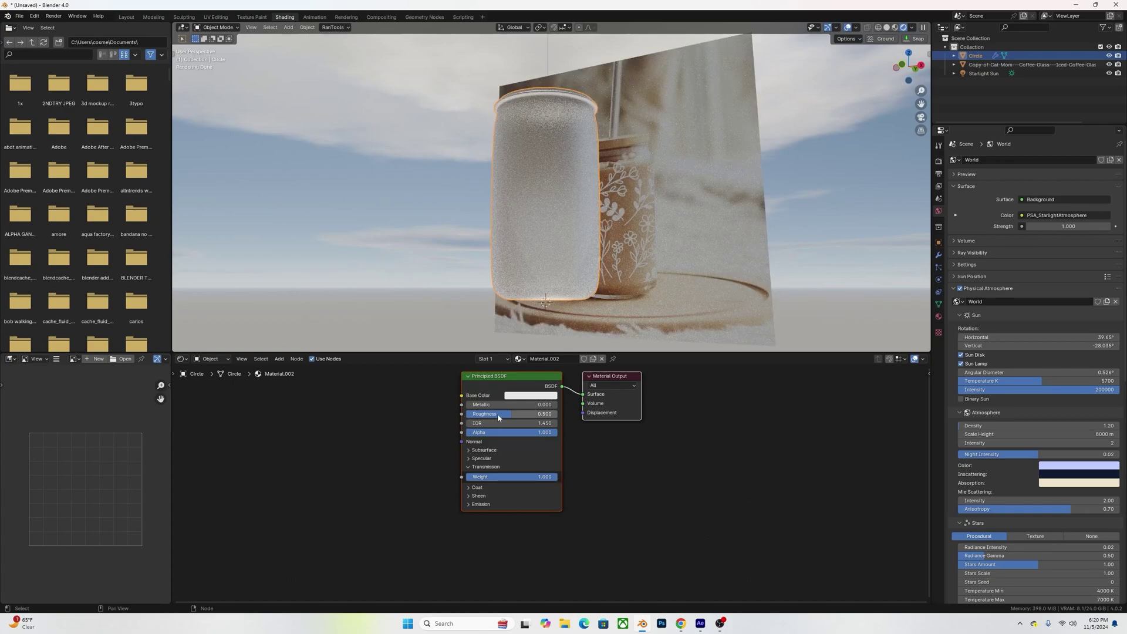
left_click_drag(497, 413, 455, 413)
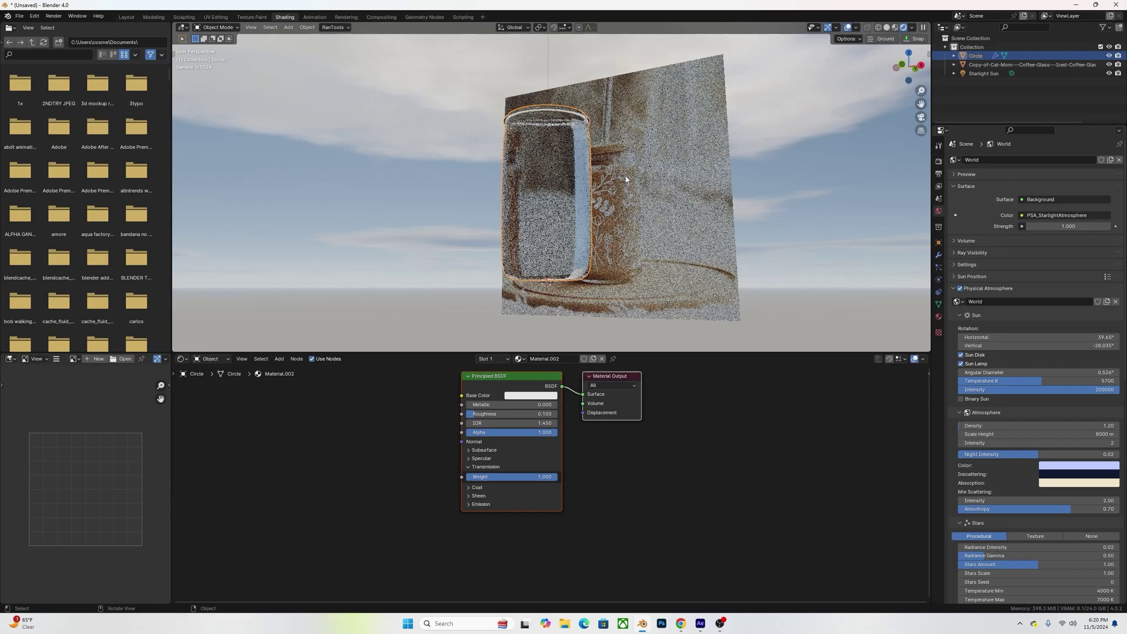
middle_click_drag(724, 189, 620, 194)
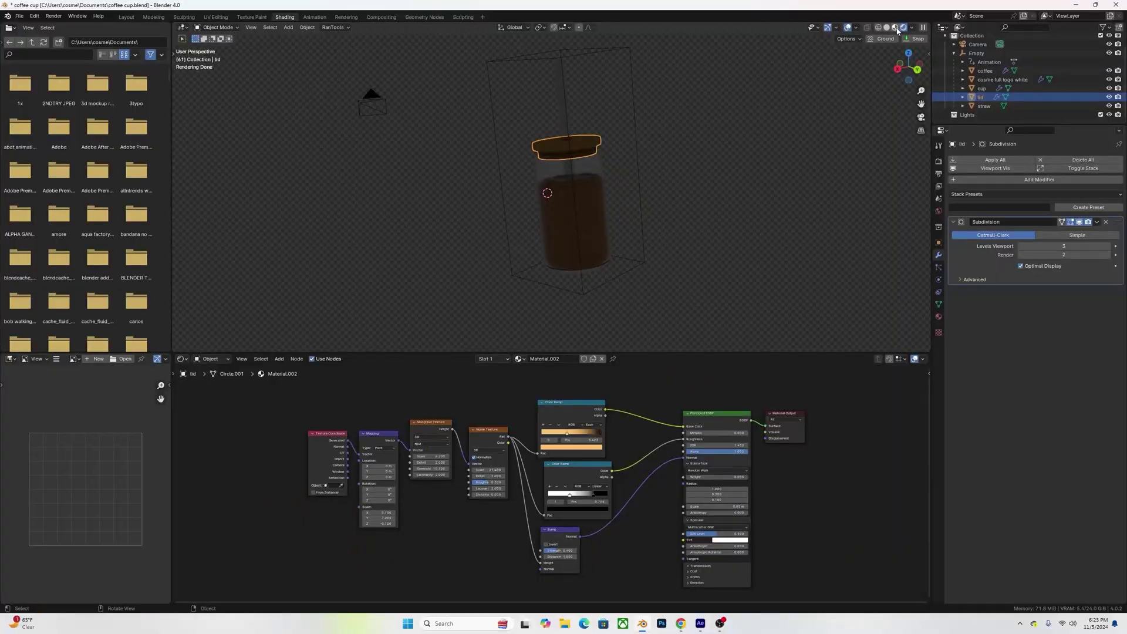
- Show the lid in material preview and inspect its wood surface close up together with its base color ramp
left_click(895, 28)
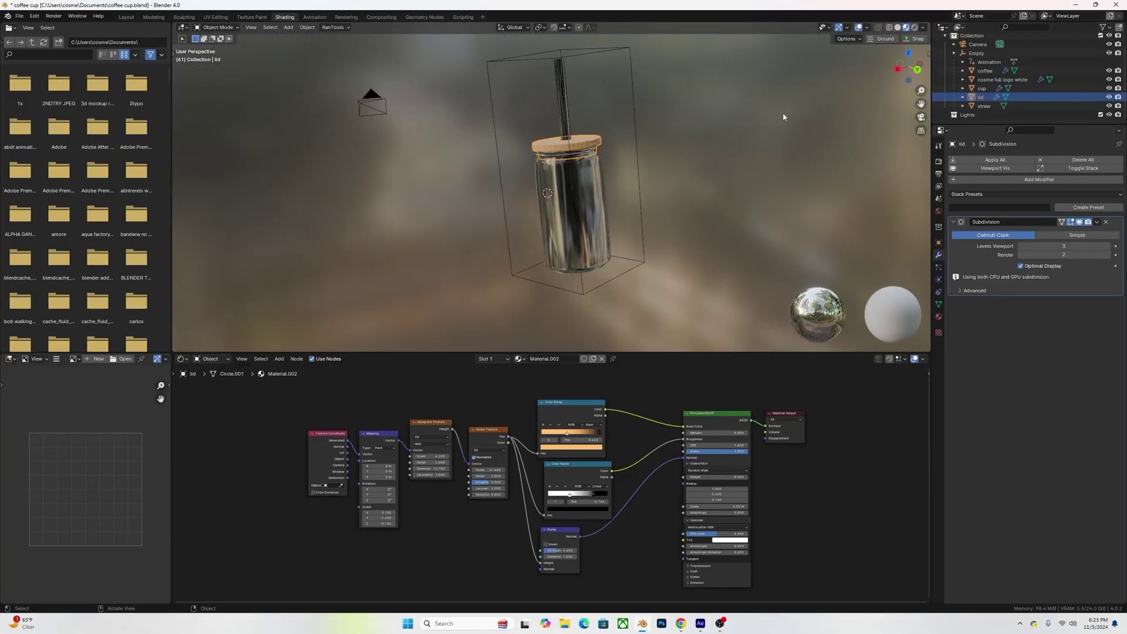
scroll(783, 112, "up", 4)
scroll(579, 183, "up", 3)
middle_click_drag(579, 184, 570, 316)
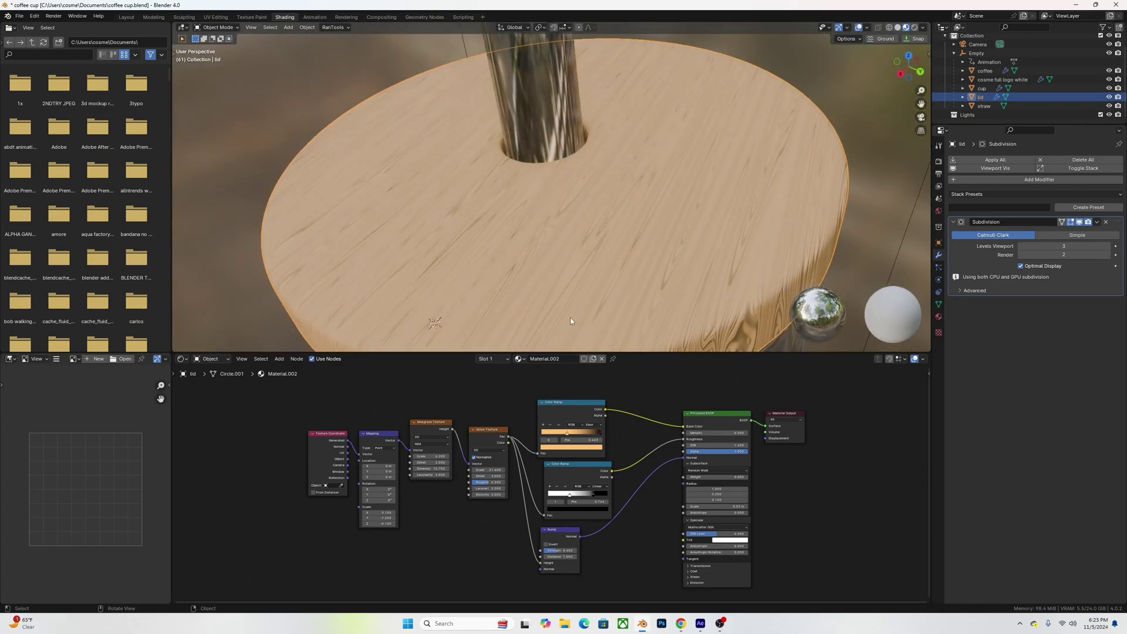
mouse_move(565, 415)
left_mouse_down()
mouse_move(592, 401)
mouse_move(565, 405)
left_mouse_up()
scroll(572, 405, "up", 5)
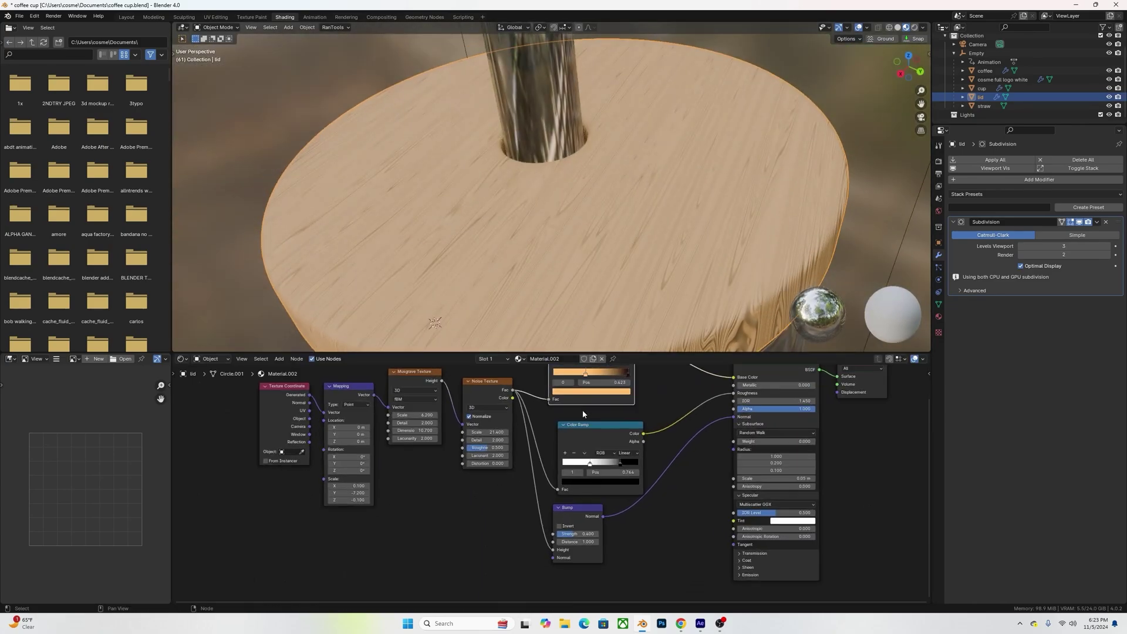
scroll(576, 457, "up", 2)
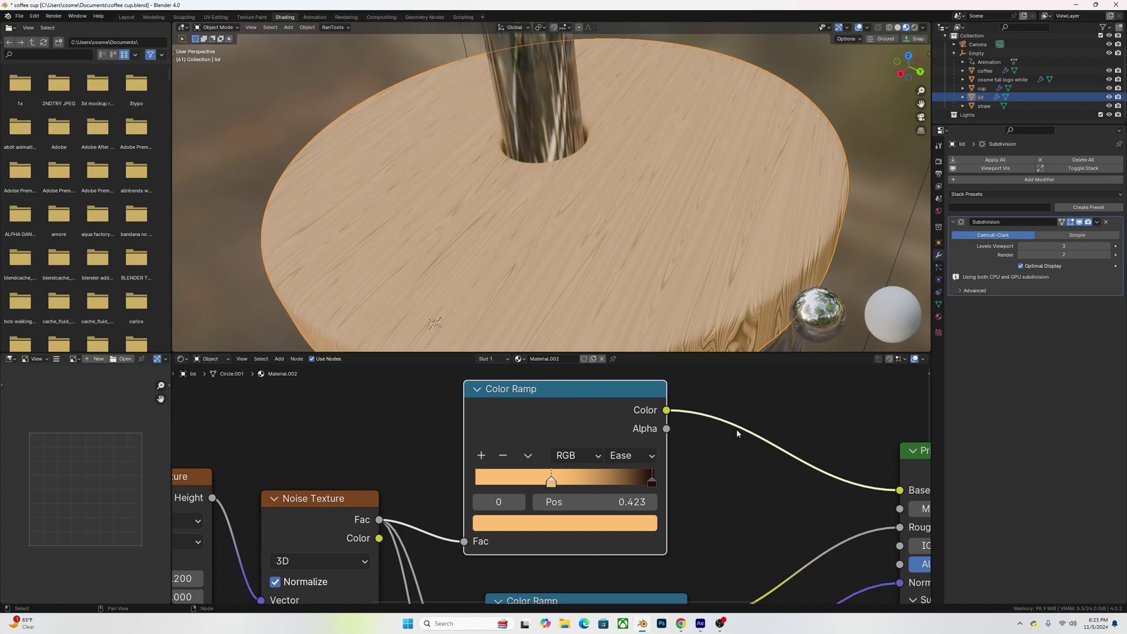
- Move the dark stop of the lid's base color ramp to 0.959 and recolor it dark red with hue 0.988, saturation 1.000 and value 0.019
left_click(716, 480)
left_click(650, 482)
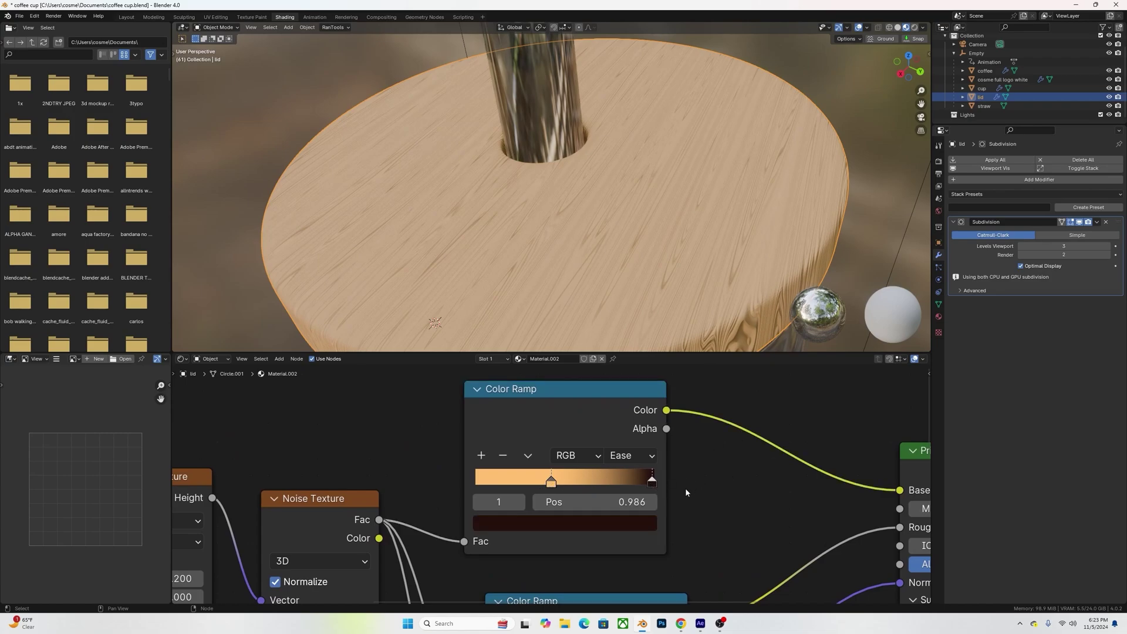
middle_click_drag(686, 492, 668, 446)
scroll(558, 446, "up", 1)
scroll(662, 452, "down", 1)
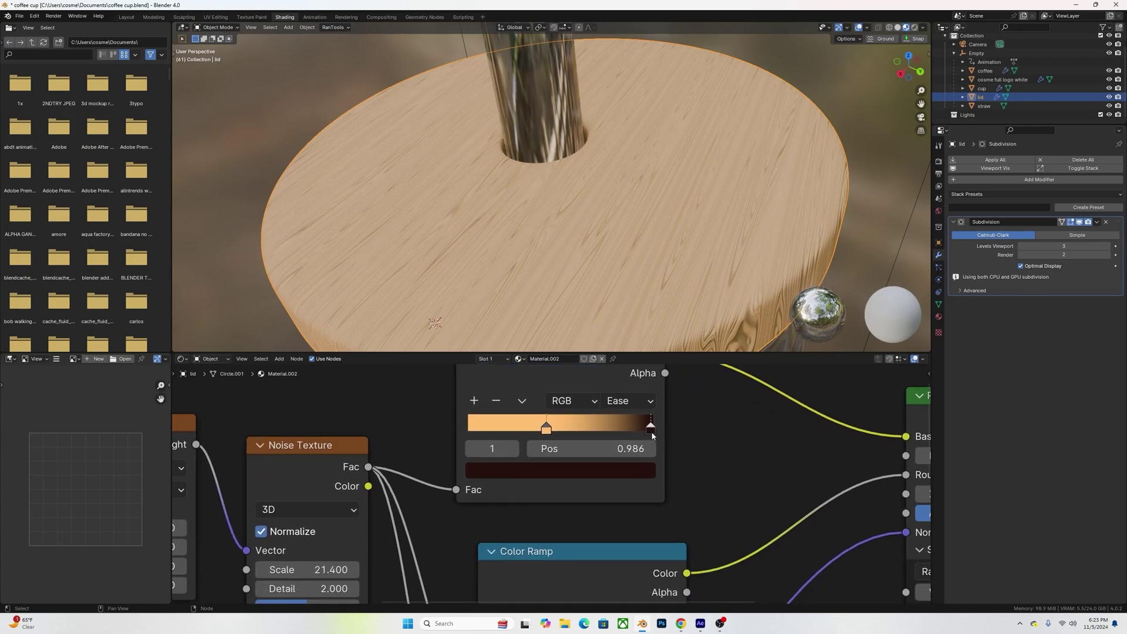
left_click_drag(651, 433, 646, 434)
left_click(631, 472)
left_click_drag(569, 300, 560, 350)
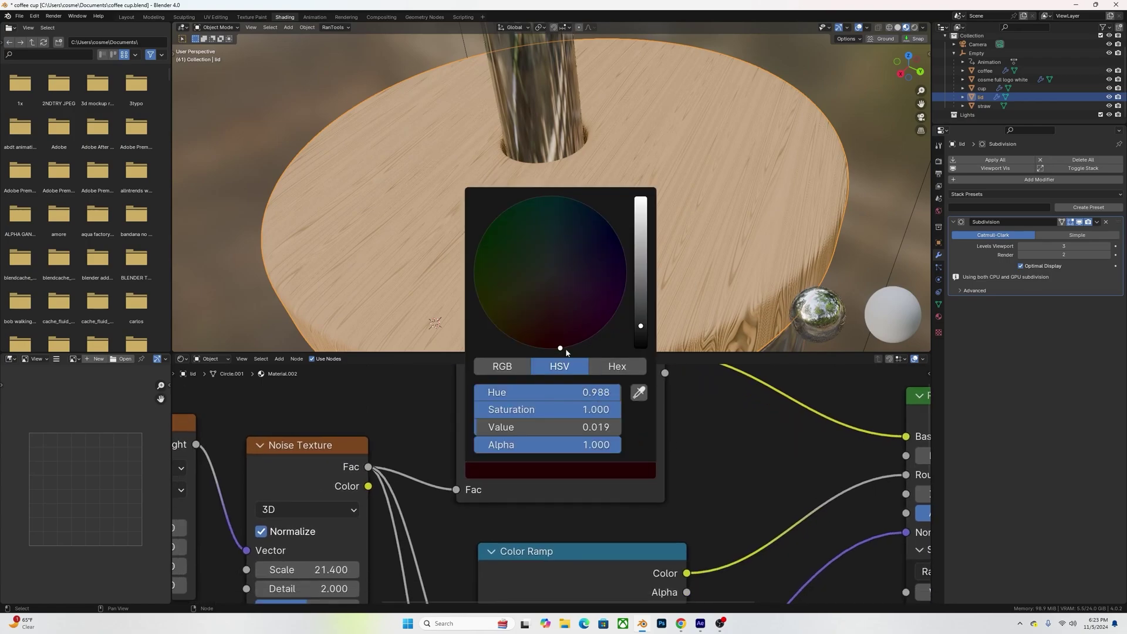
- Examine the settings of the lid material's roughness Color Ramp, Bump, Noise Texture, Musgrave Texture and Mapping nodes
middle_click_drag(669, 538, 684, 414)
scroll(564, 448, "down", 3)
middle_click_drag(607, 474, 611, 412)
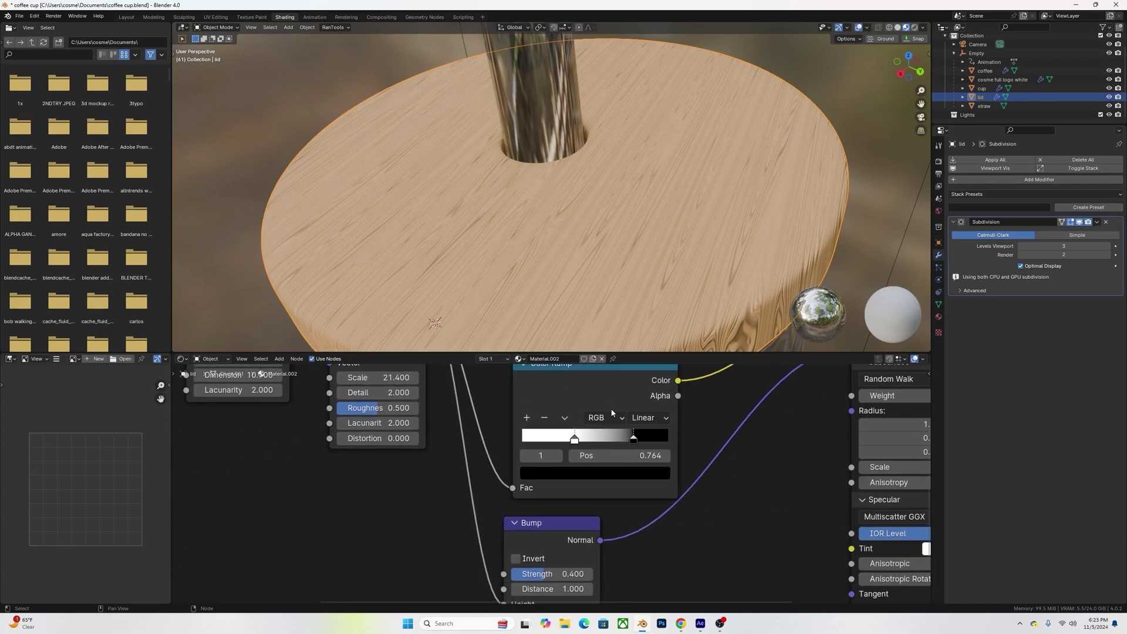
left_click(559, 528)
middle_click_drag(694, 468, 622, 511)
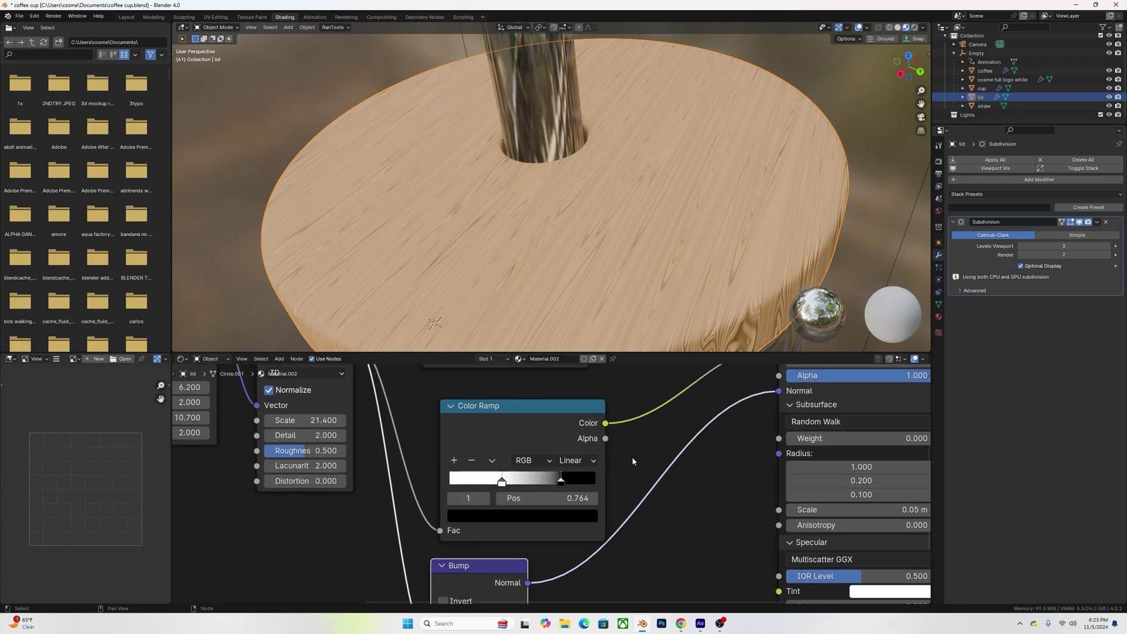
left_click(634, 463)
middle_click_drag(527, 441, 758, 469)
scroll(549, 405, "down", 1)
middle_click_drag(545, 415, 534, 485)
left_click(530, 445)
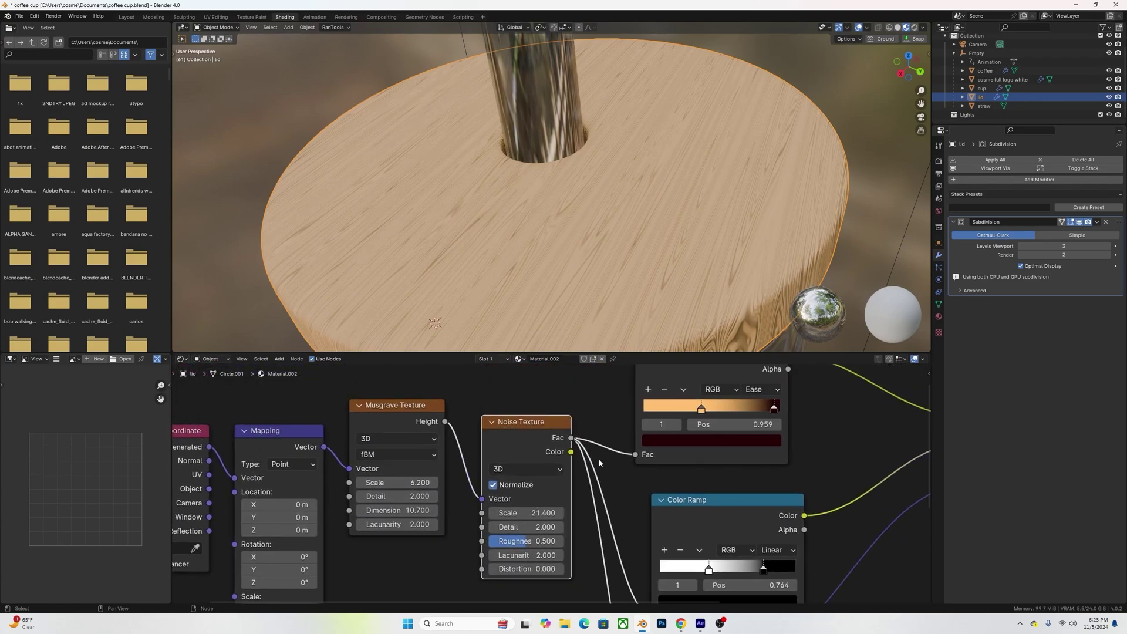
middle_click_drag(523, 424, 524, 449)
middle_click_drag(605, 434, 551, 426)
left_click(604, 520)
middle_click_drag(654, 521, 608, 438)
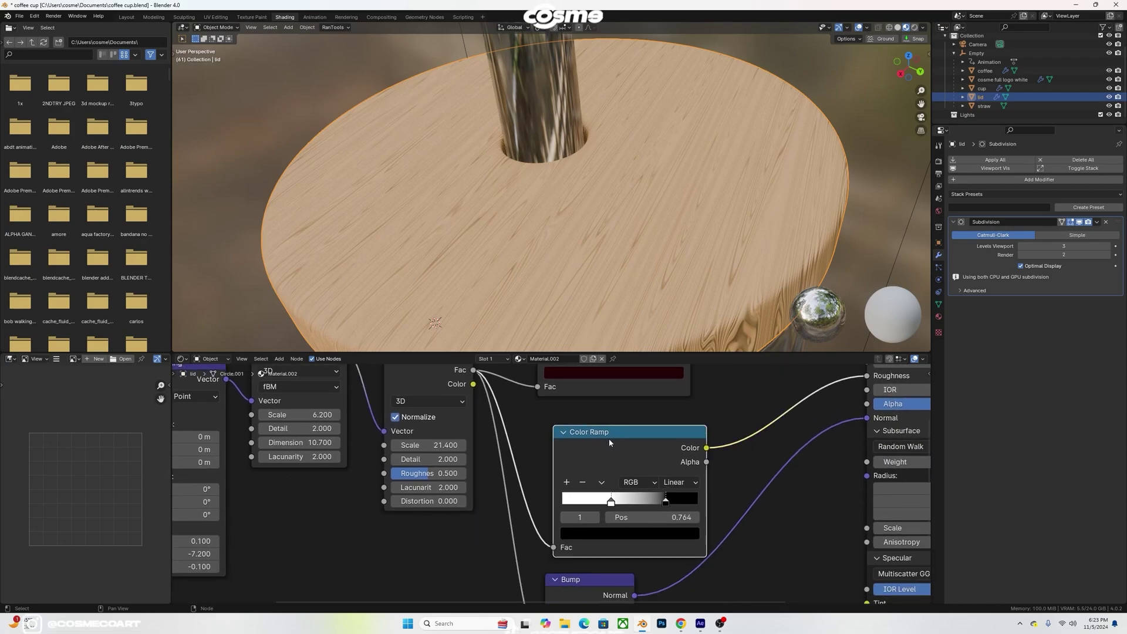
middle_click_drag(508, 429, 606, 322)
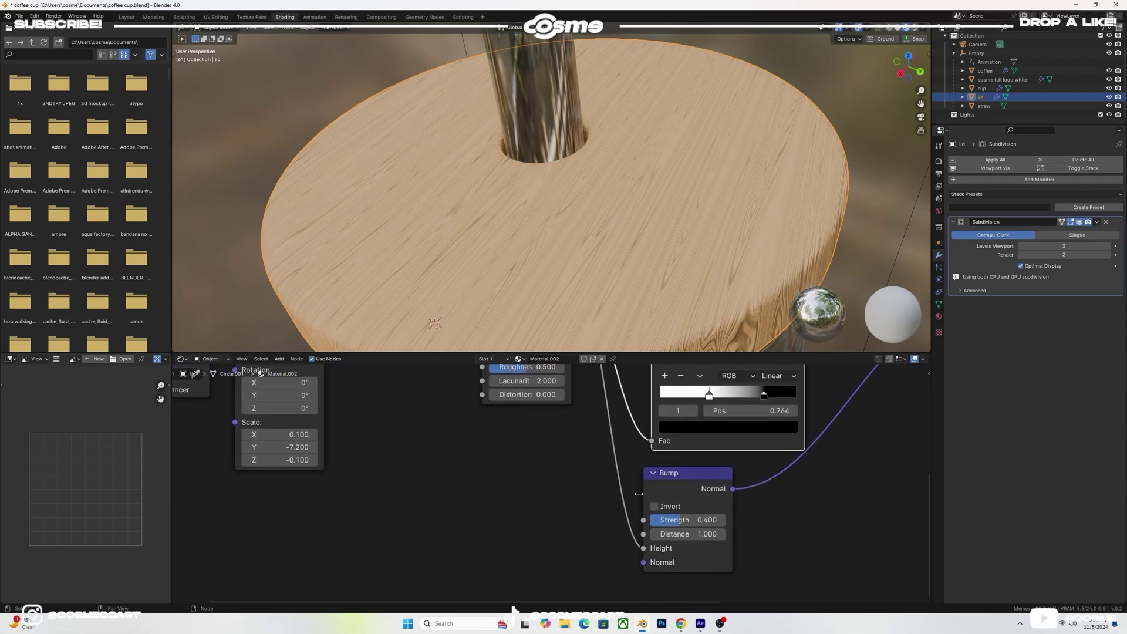
middle_click_drag(528, 433, 608, 584)
double_click(597, 488)
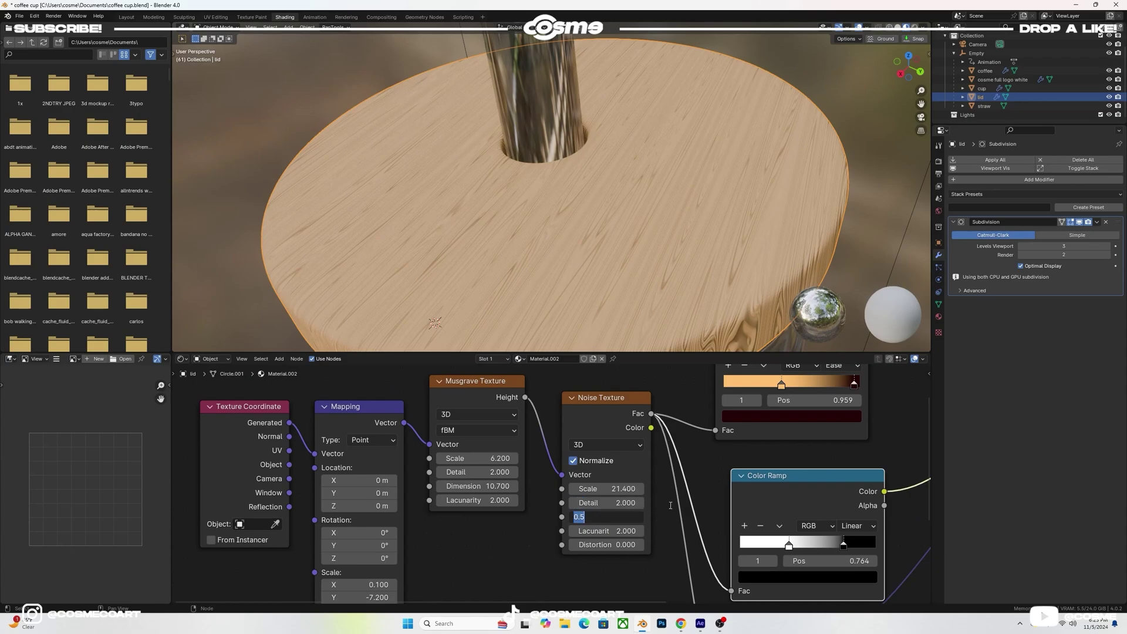
- Reposition the Musgrave Texture node between the Mapping and Noise Texture nodes and enlarge the node editor
left_click(468, 393)
middle_click_drag(469, 393, 490, 421)
key("g")
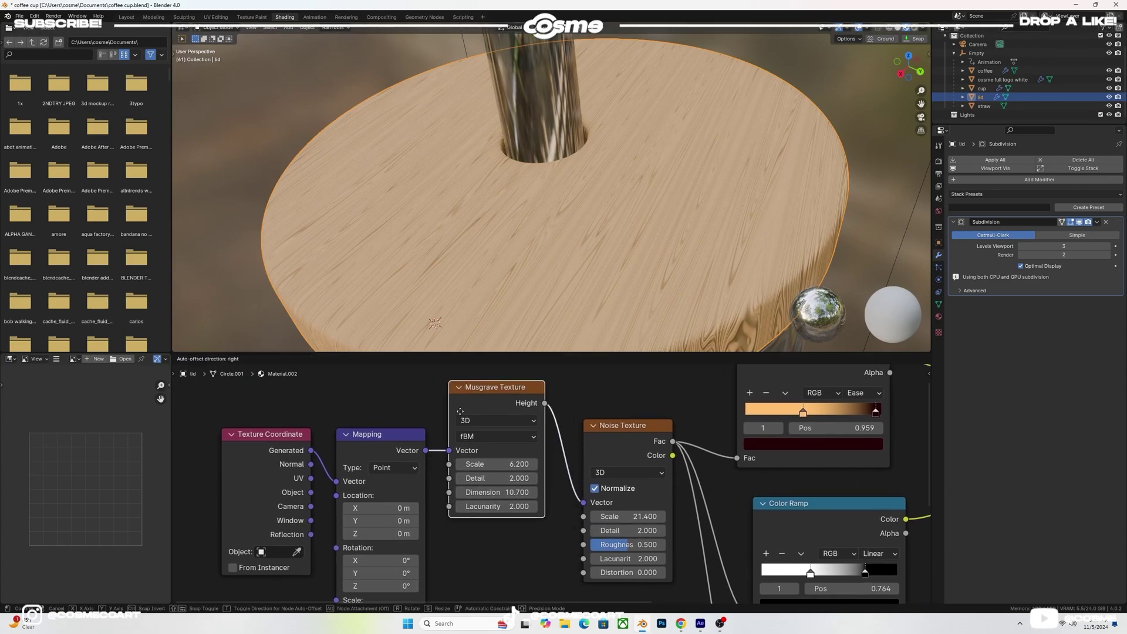
left_click(489, 425)
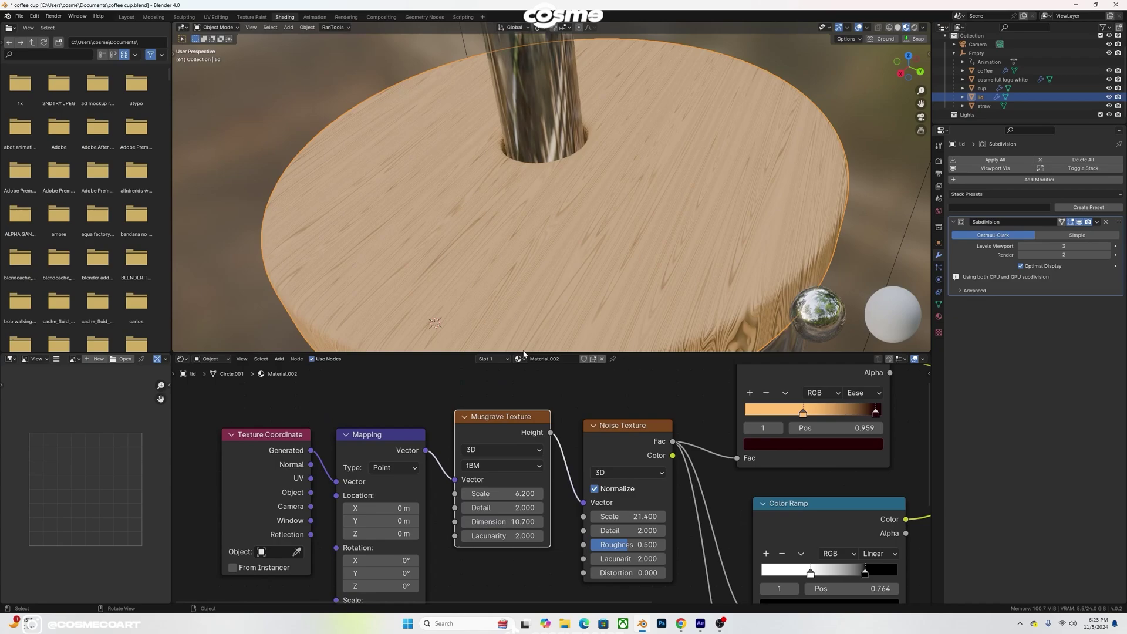
left_click_drag(534, 353, 540, 194)
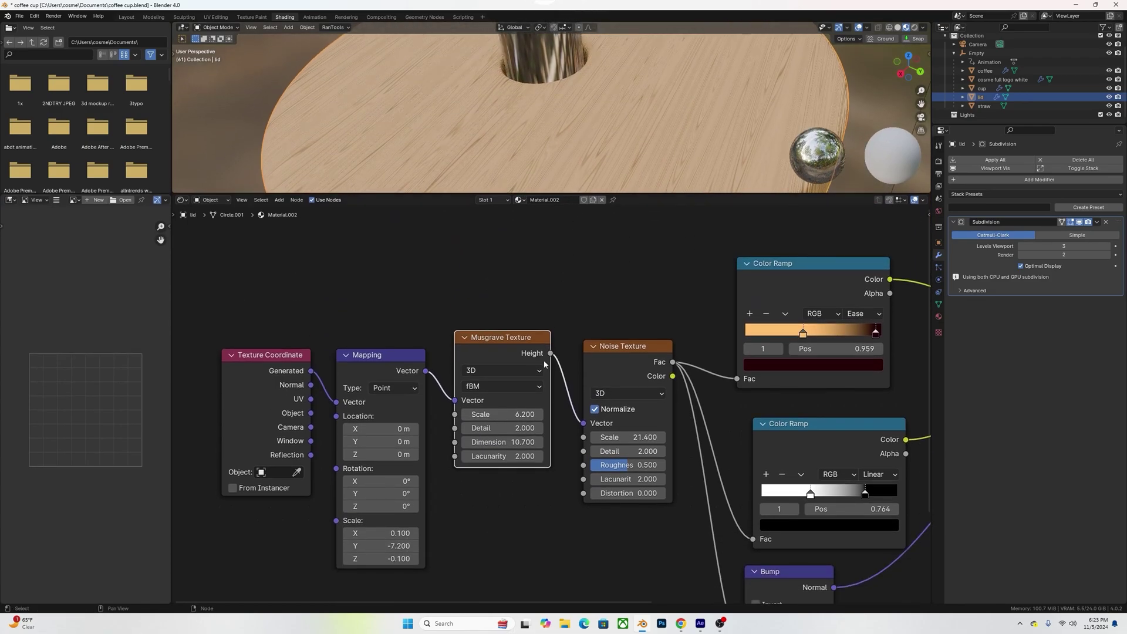
key("Return")
left_click(498, 442)
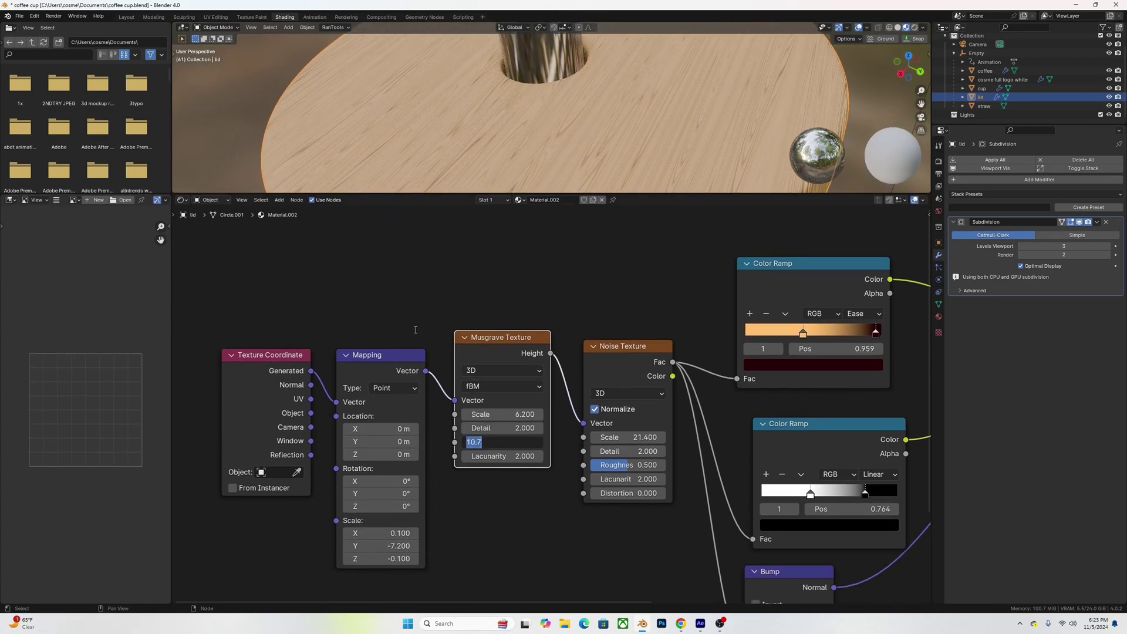
- Delete the Texture Coordinate and Mapping nodes and add a fresh pair feeding the Musgrave Texture node
left_click_drag(306, 304, 417, 557)
key("x")
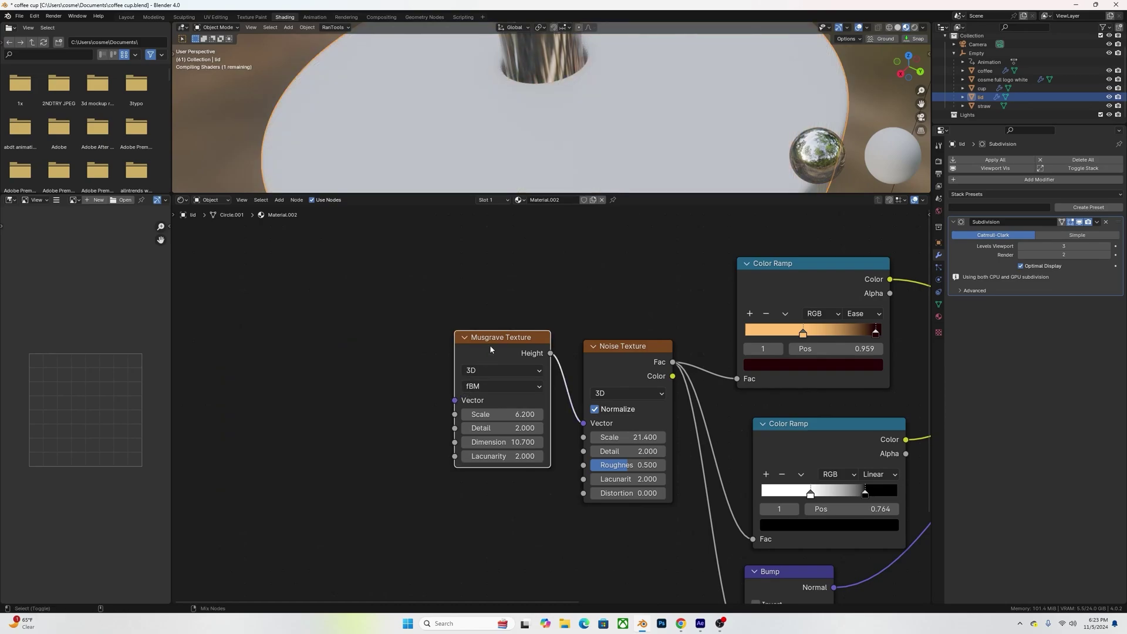
key("ctrl+shift+t")
left_click(780, 189)
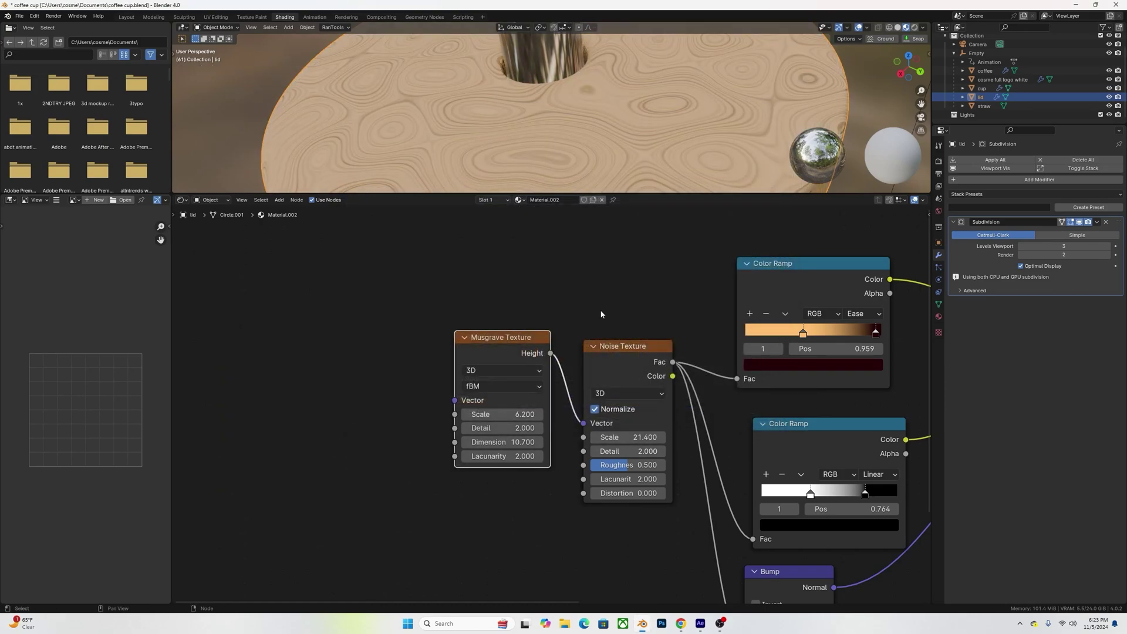
key("ctrl+t")
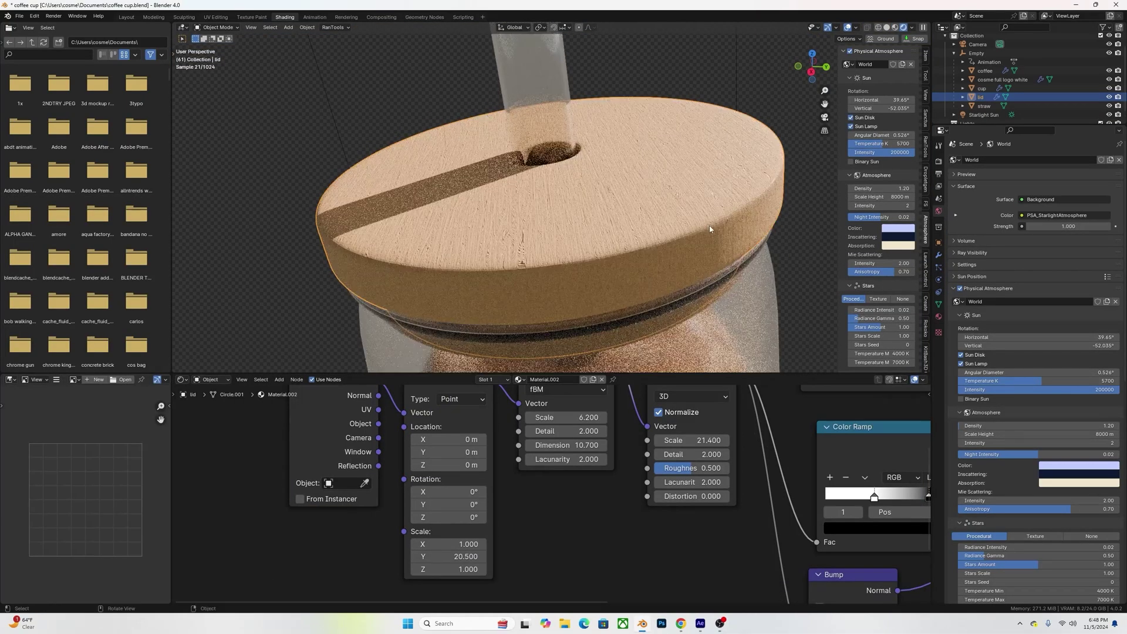
middle_click_drag(709, 229, 593, 273)
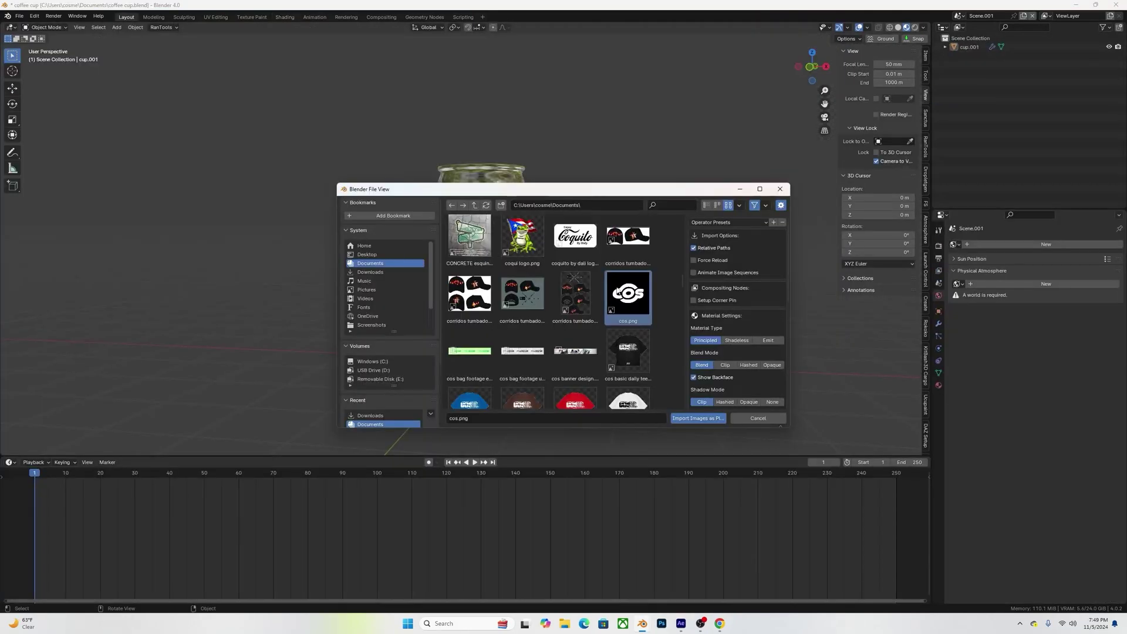
- Import cos.png as an image plane and rotate it 90 degrees about the X axis
double_click(627, 298)
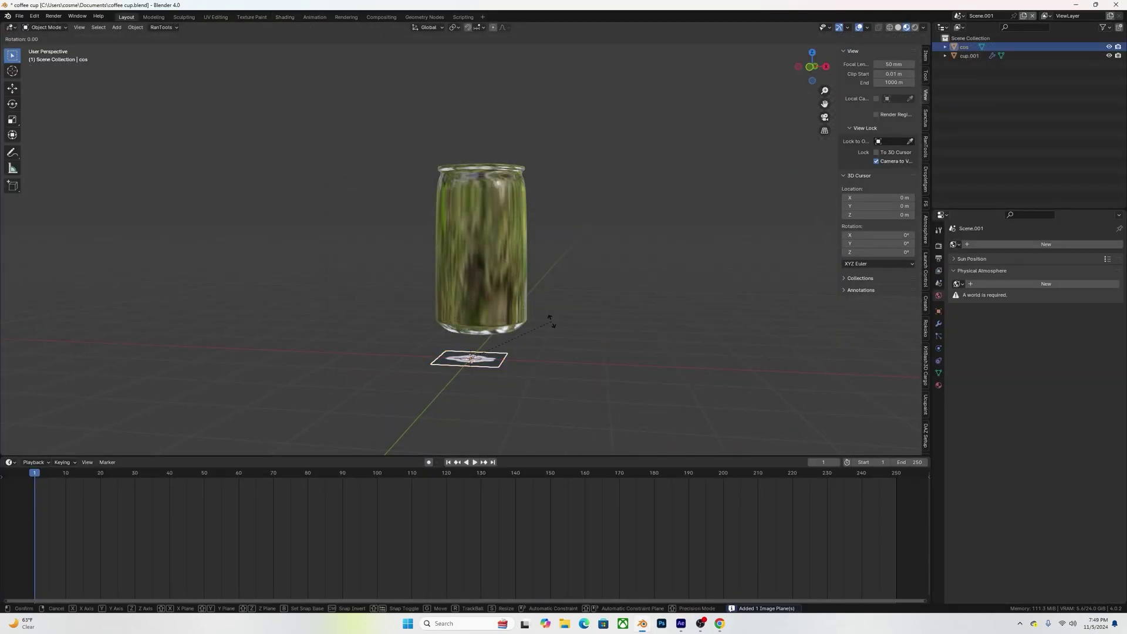
type("rx90")
key("Return")
- Raise the logo plane along Z to the cup's lower half and move it along Y in front of the cup
key("g")
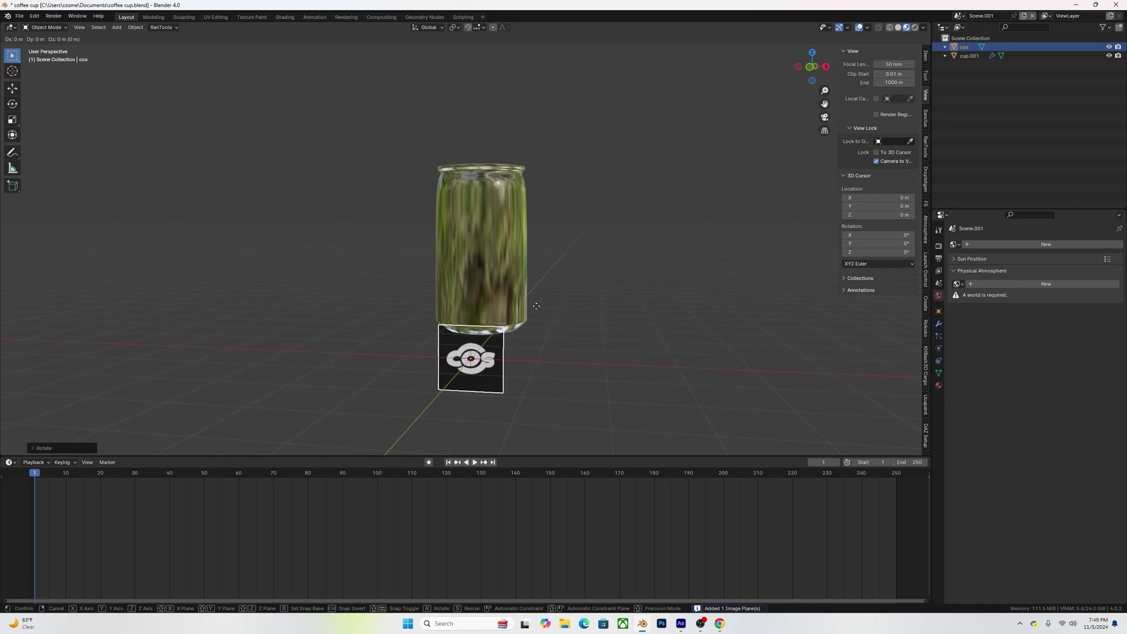
key("z")
key("y")
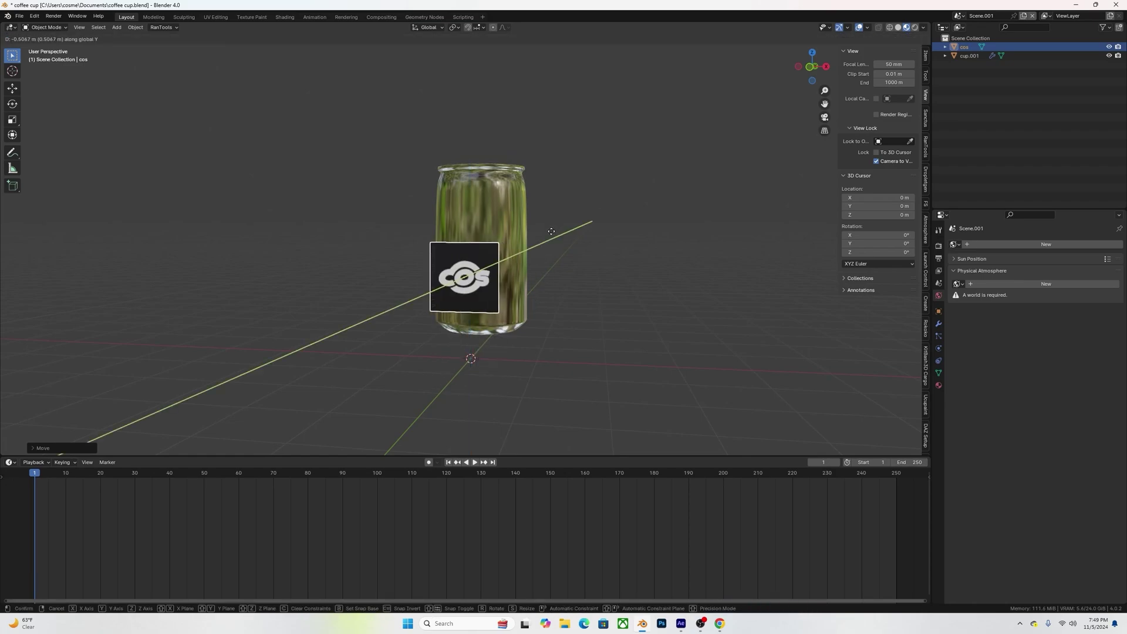
left_click(505, 265)
- Subdivide the logo plane's mesh in Edit Mode
scroll(505, 267, "up", 3)
key("Tab")
scroll(506, 268, "up", 2)
middle_click_drag(506, 268, 516, 270)
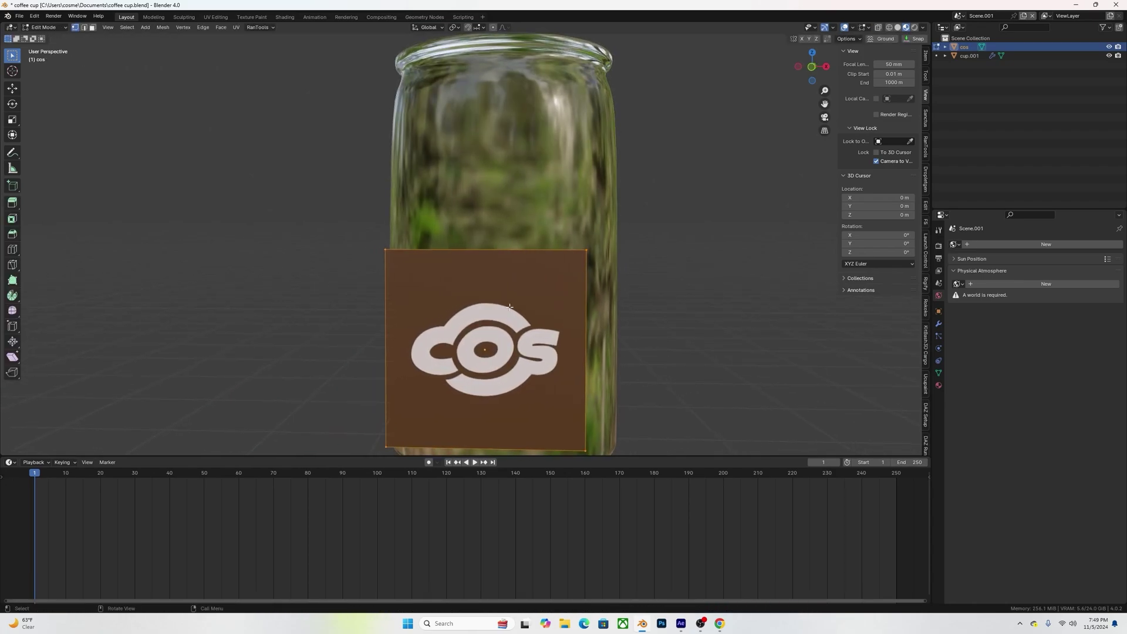
right_click(510, 296)
left_click(500, 317)
middle_click_drag(485, 324, 484, 239, "shift")
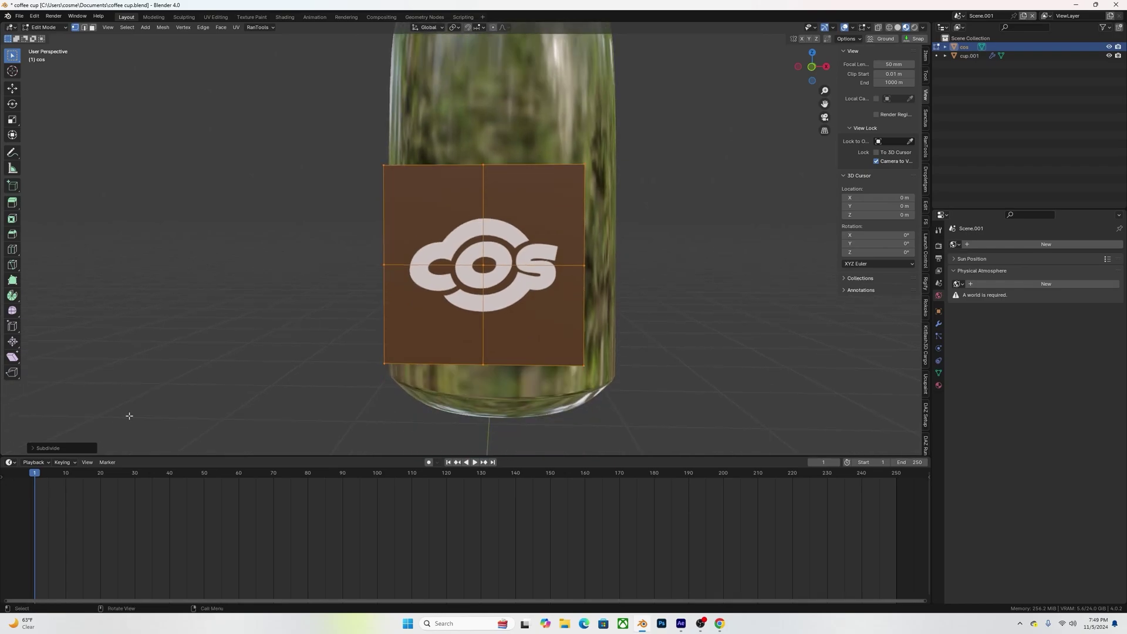
- Set the logo plane's subdivision to 25 cuts, reduce it to 10 cuts, and return to Object Mode
left_click(33, 449)
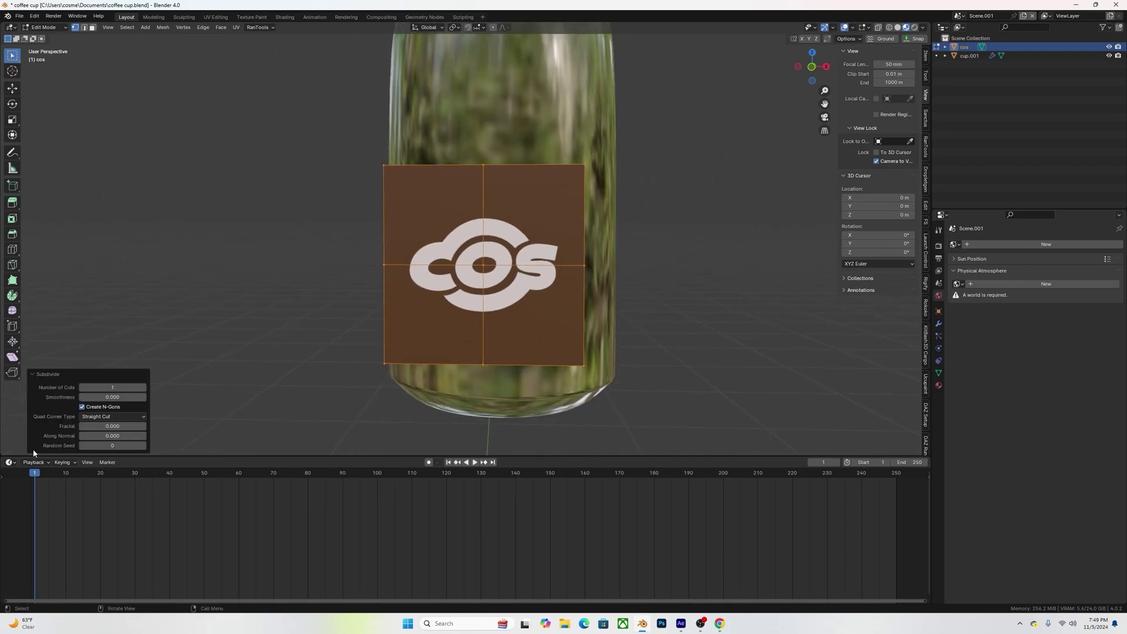
left_click(130, 389)
type("25")
key("Return")
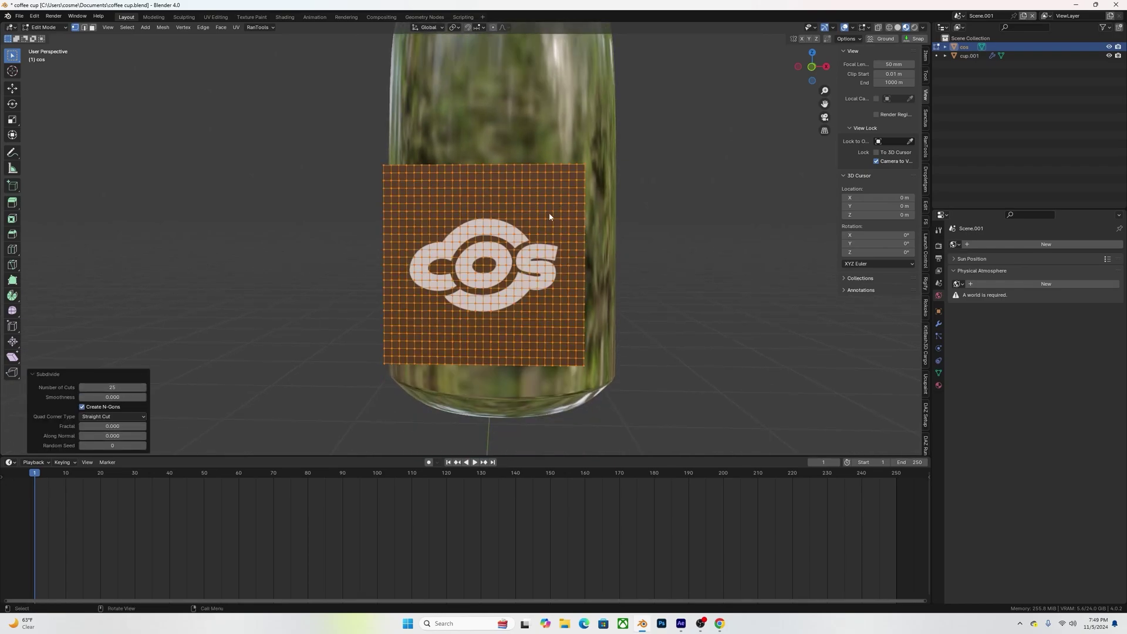
key("Return")
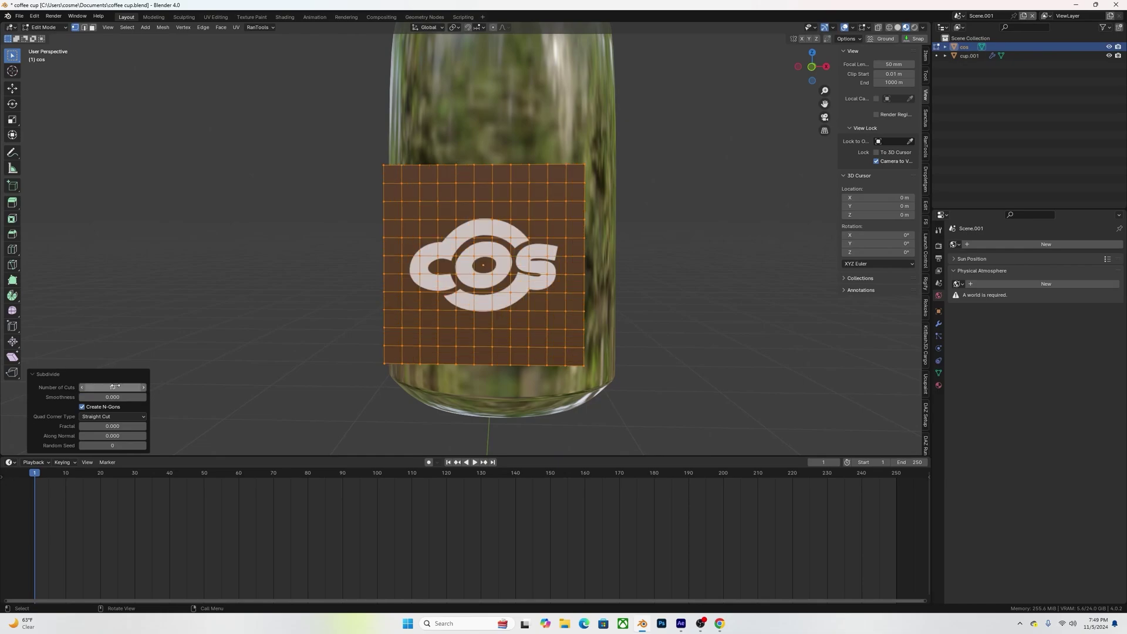
key("Tab")
- Add a Shrinkwrap modifier to the logo plane and set cup.001 as its target
middle_click_drag(579, 298, 506, 282)
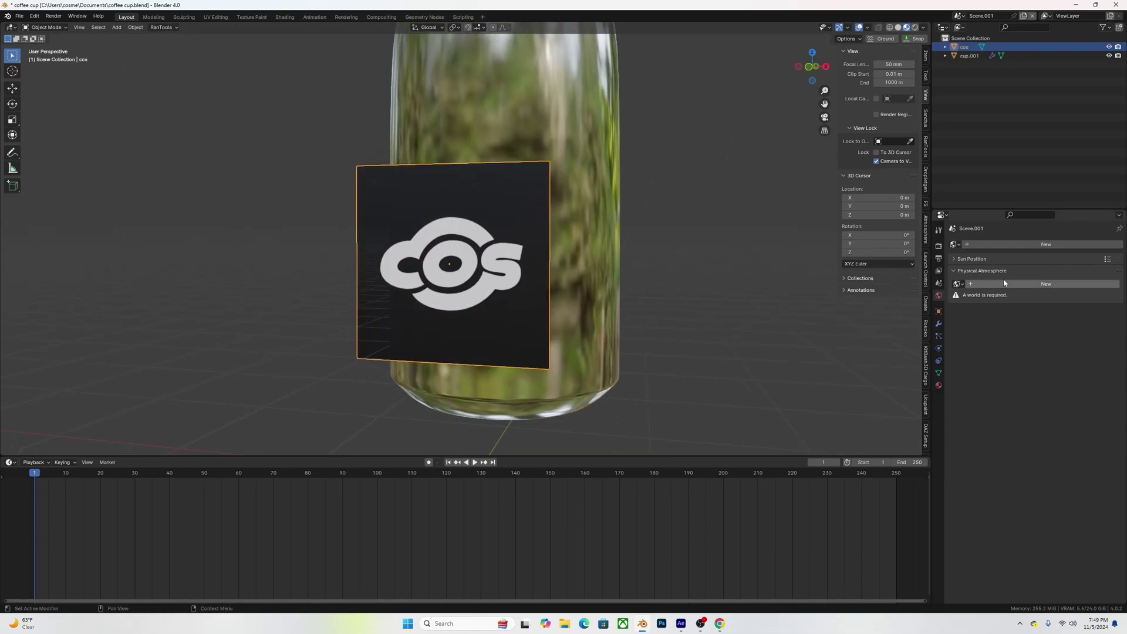
left_click(938, 324)
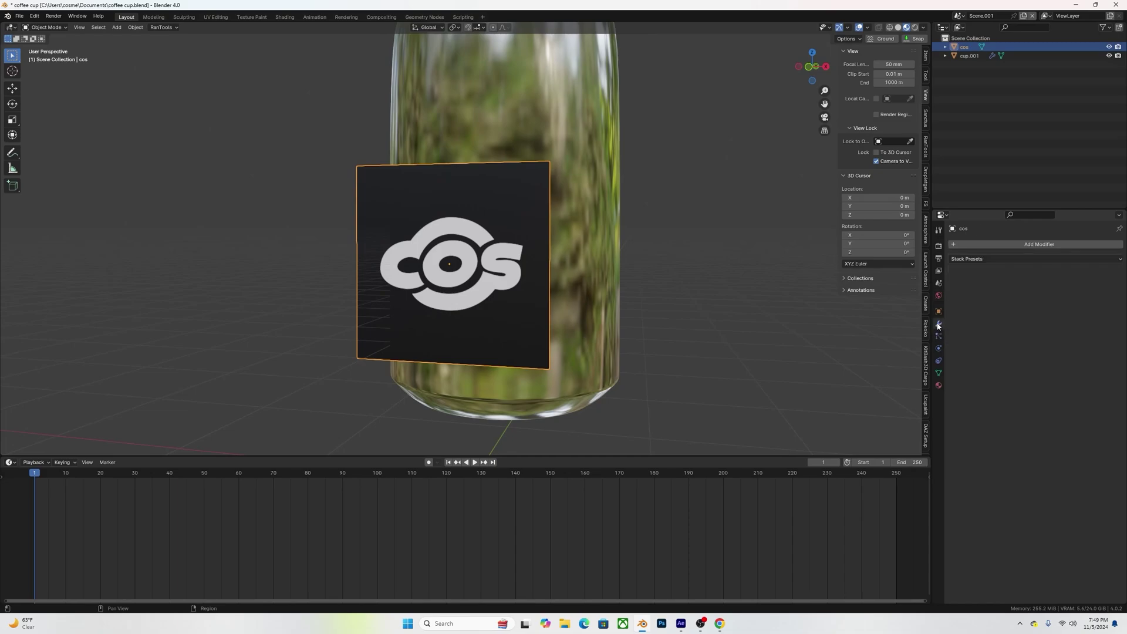
left_click(1022, 245)
mouse_move(1004, 286)
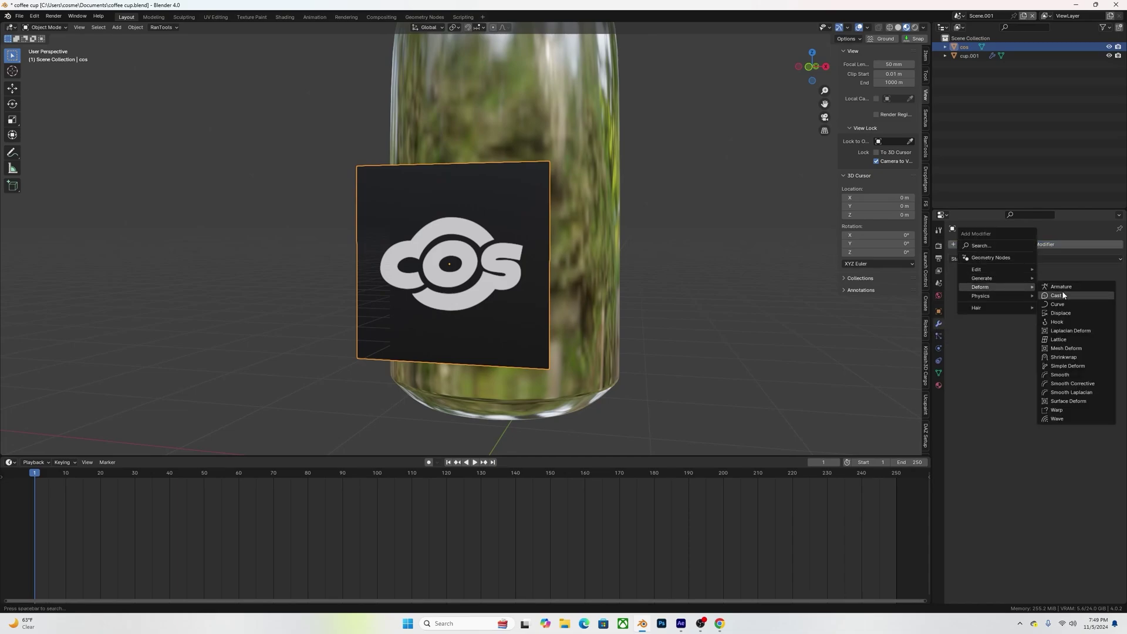
left_click(1067, 357)
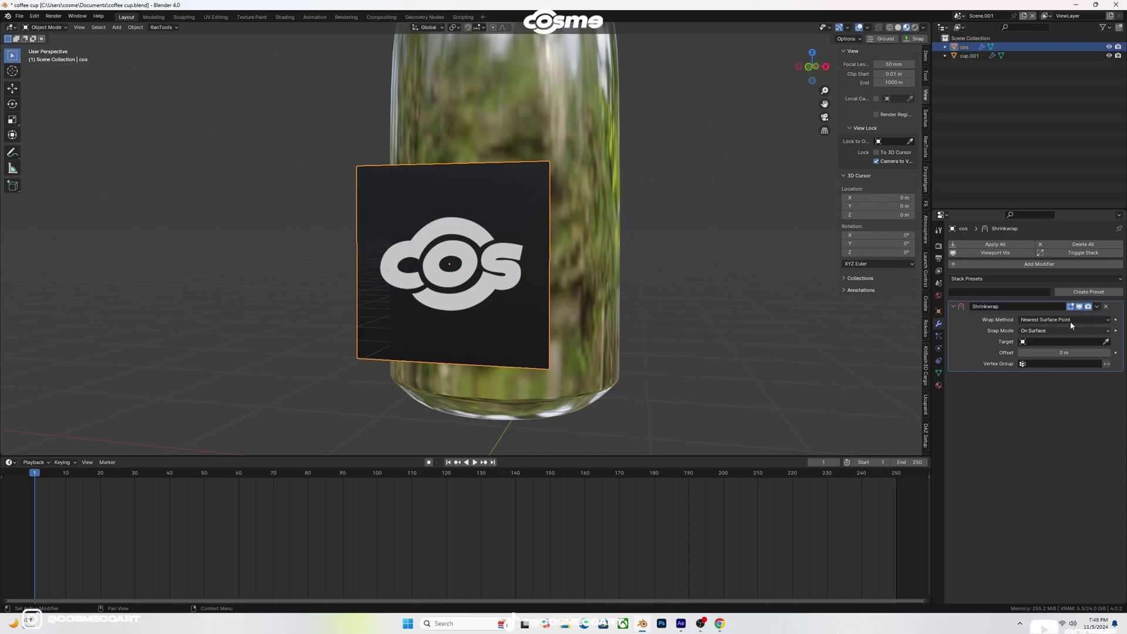
left_click(1106, 342)
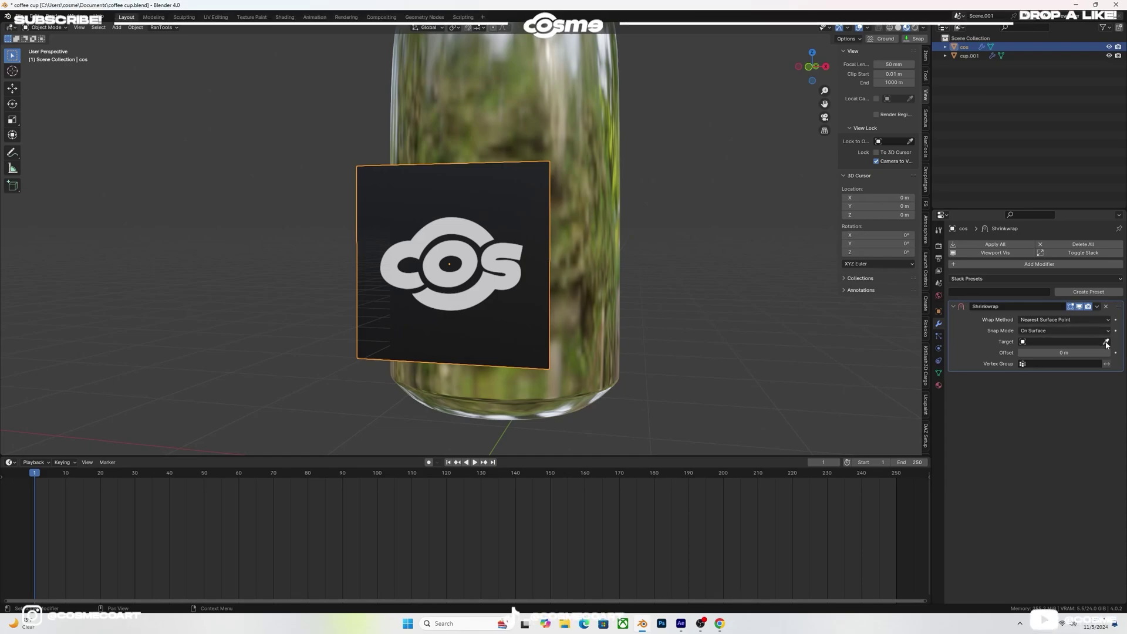
left_click(573, 123)
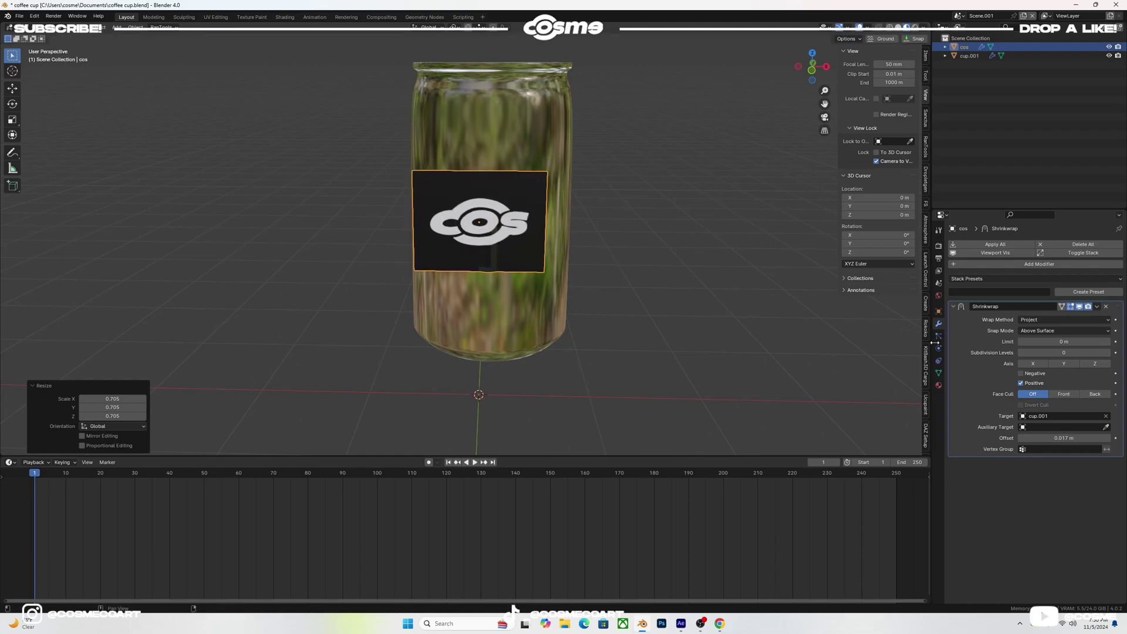
- Set the Shrinkwrap wrap method to Nearest Surface Point and shift the logo about 0.09 m along X and 0.01 m along Z
left_click(1042, 322)
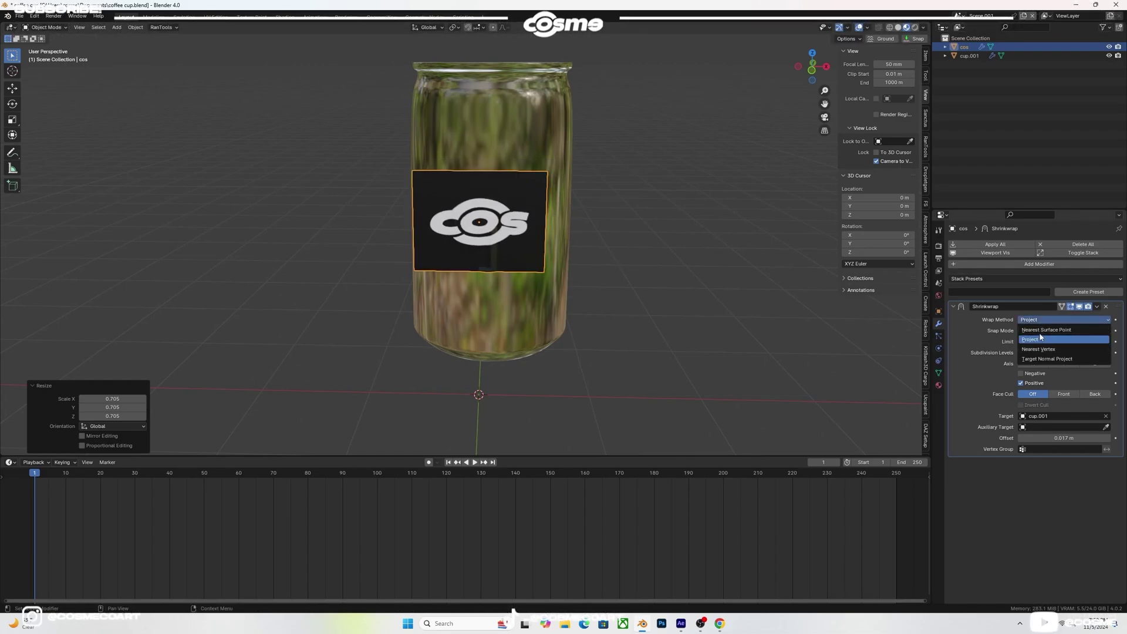
left_click(1038, 333)
key("KP_1")
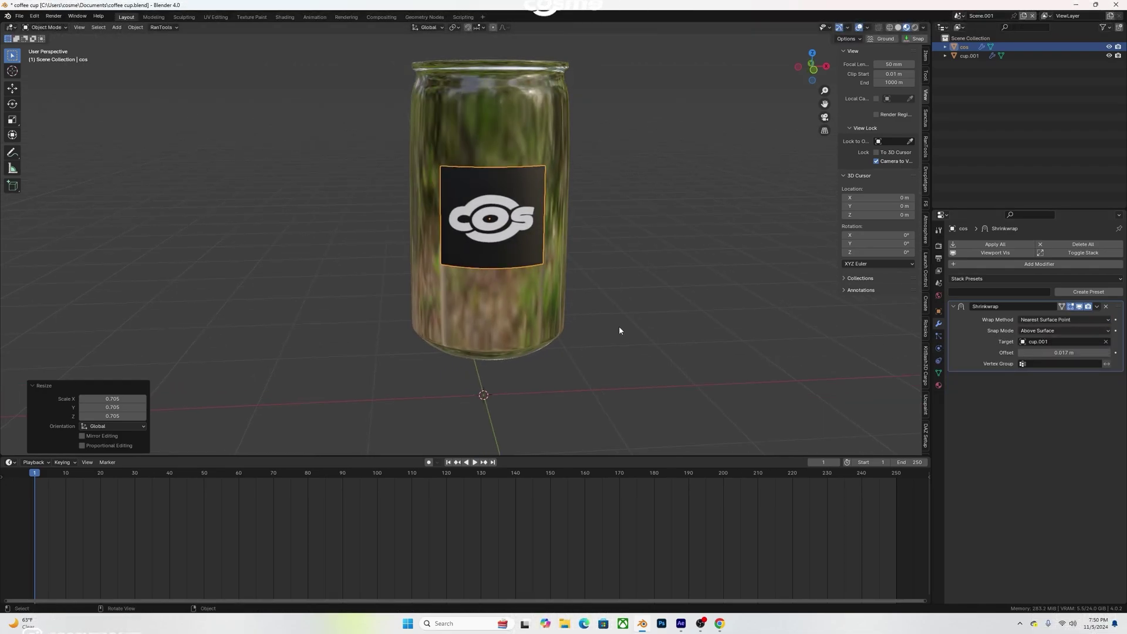
key("g")
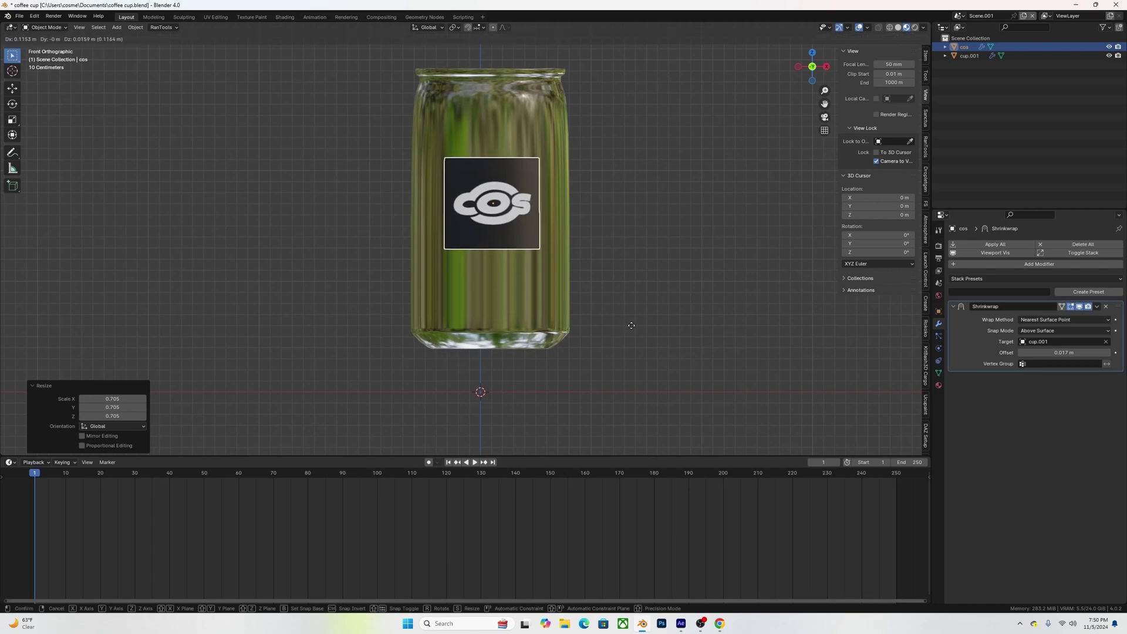
left_click(629, 325)
- Scale the logo plane slightly taller along the Z axis only, and check from the side how it wraps the cup
key("s")
key("x")
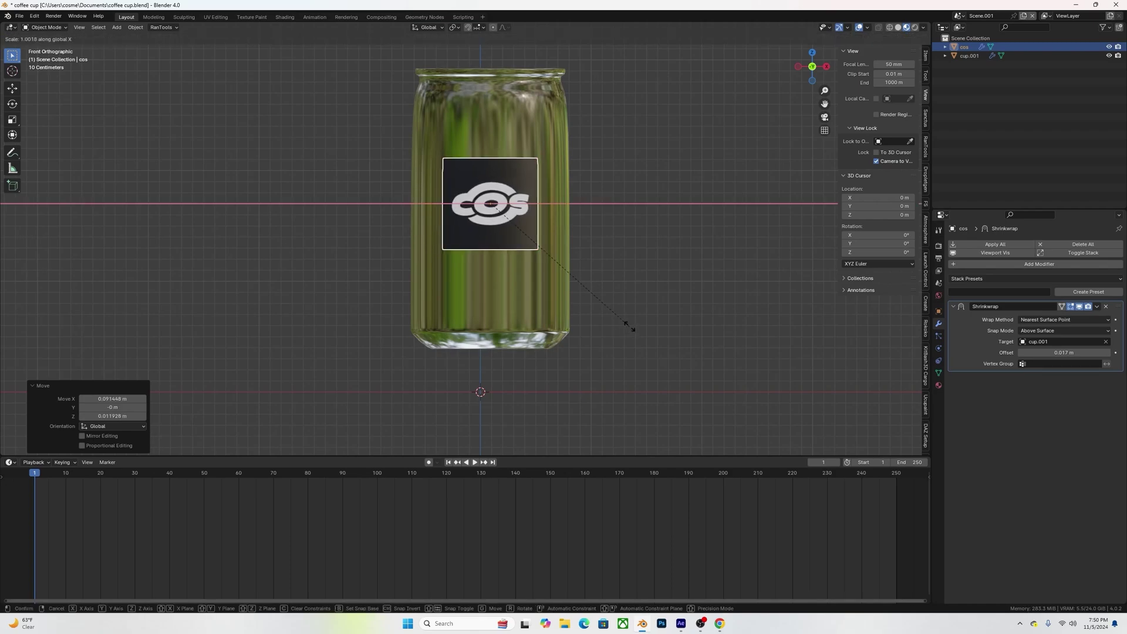
key("z")
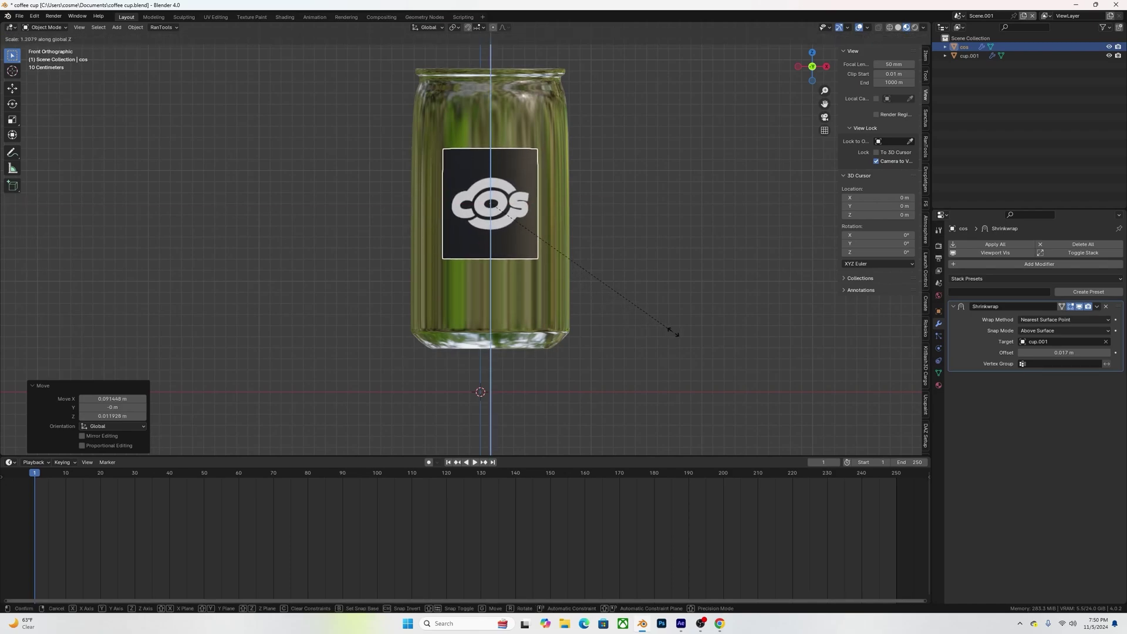
left_click(658, 323)
middle_click_drag(666, 277, 714, 263)
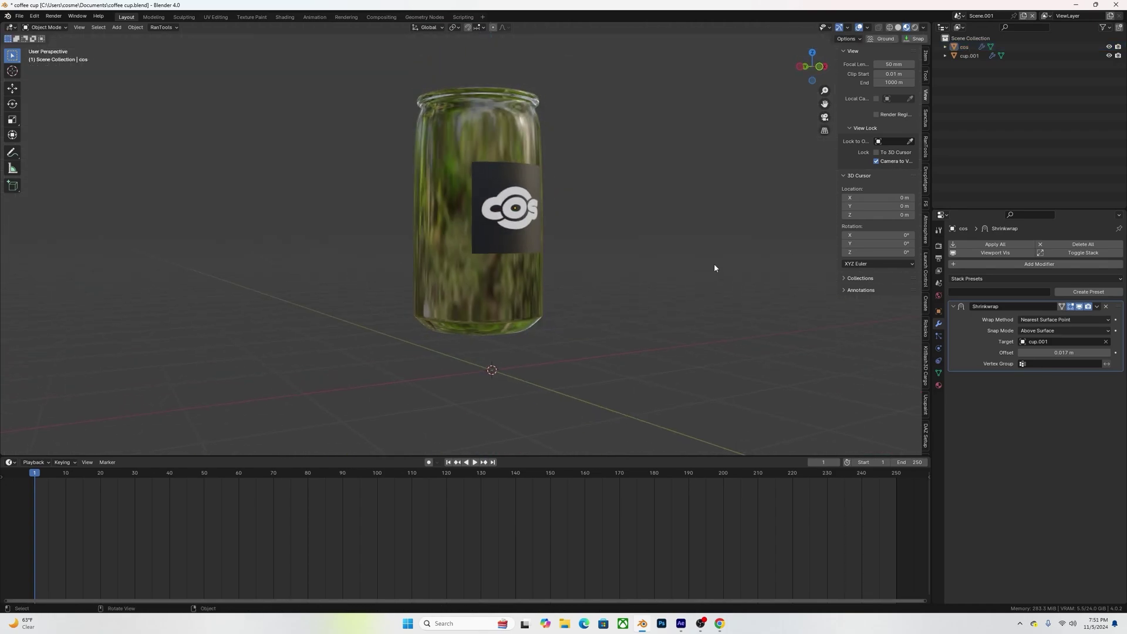
left_click(528, 230)
middle_click_drag(563, 222, 492, 231)
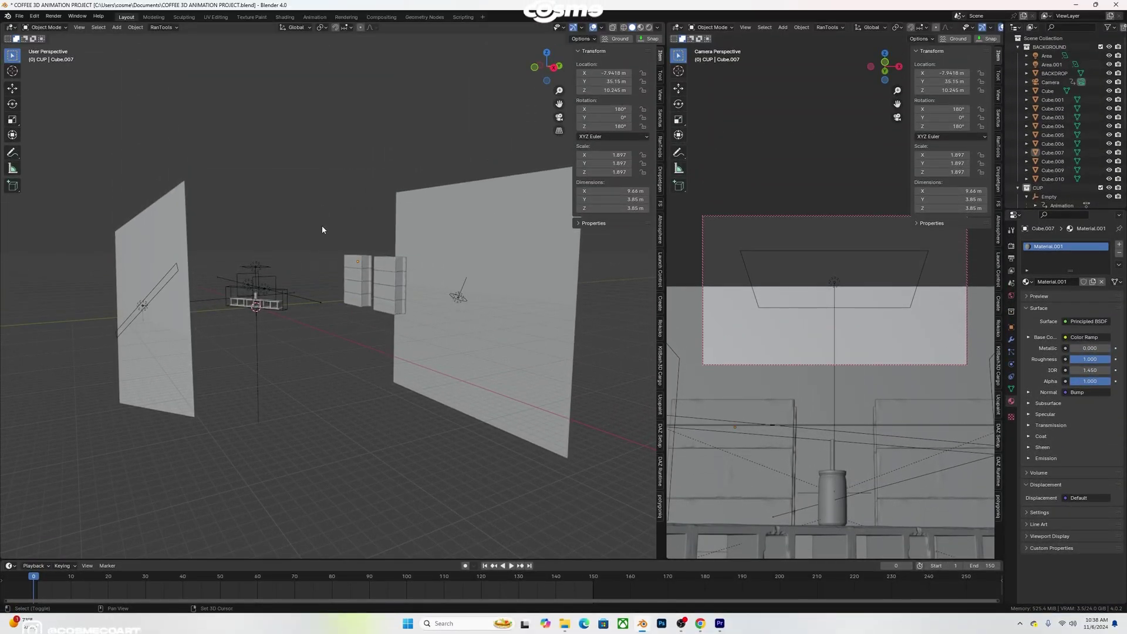
- Examine the coffee animation scene's layout around the cup and its table, with the timeline at frame 10
key("KP_0")
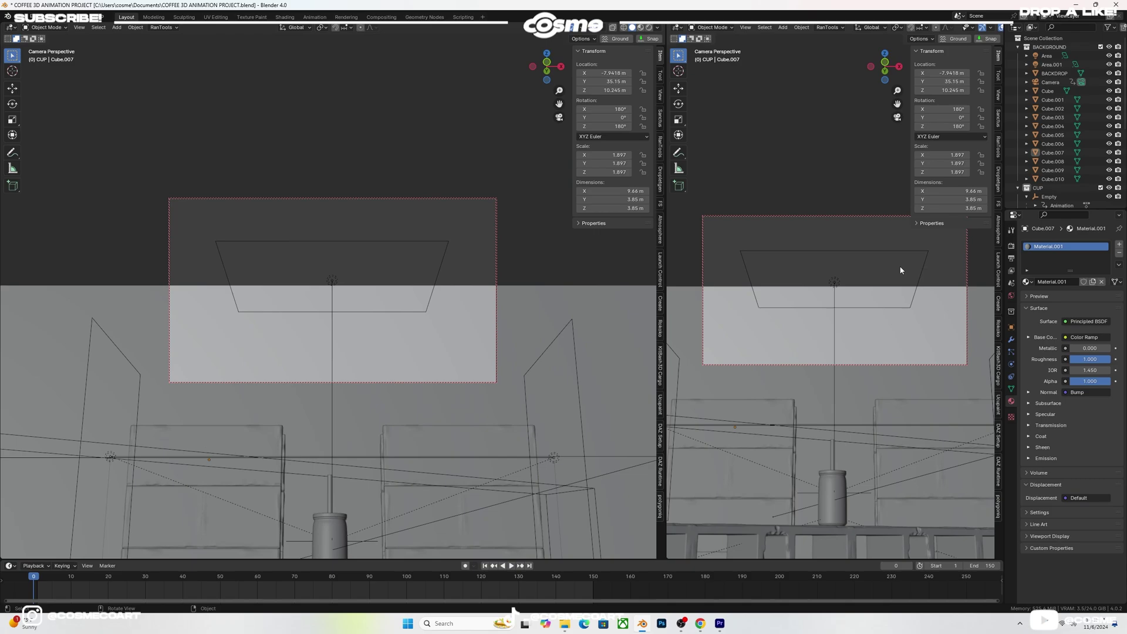
key("KP_0")
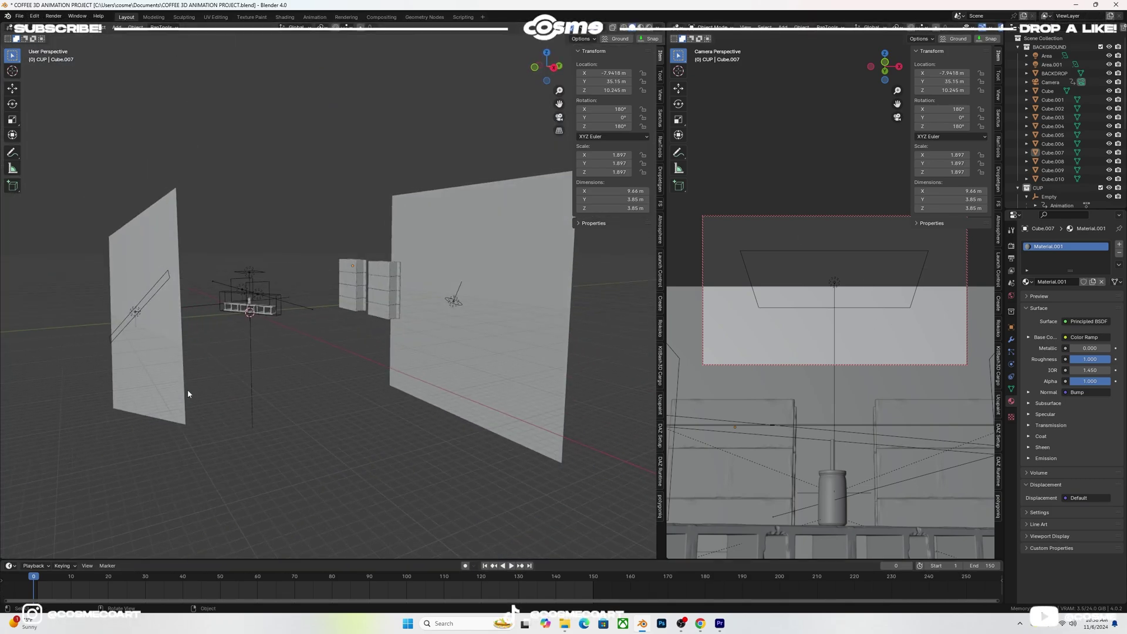
scroll(188, 390, "down", 2)
middle_click_drag(204, 384, 172, 417)
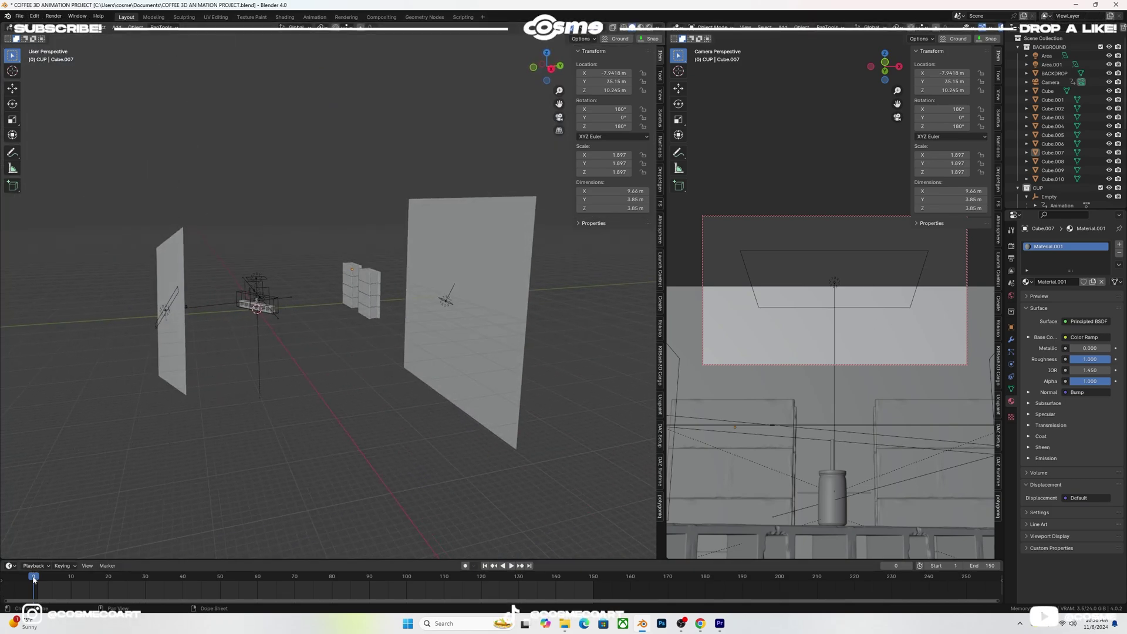
left_click_drag(33, 580, 71, 580)
middle_click_drag(141, 375, 291, 453, "shift")
scroll(292, 452, "up", 4)
middle_click_drag(376, 411, 308, 259, "shift")
middle_click_drag(442, 468, 387, 379, "shift")
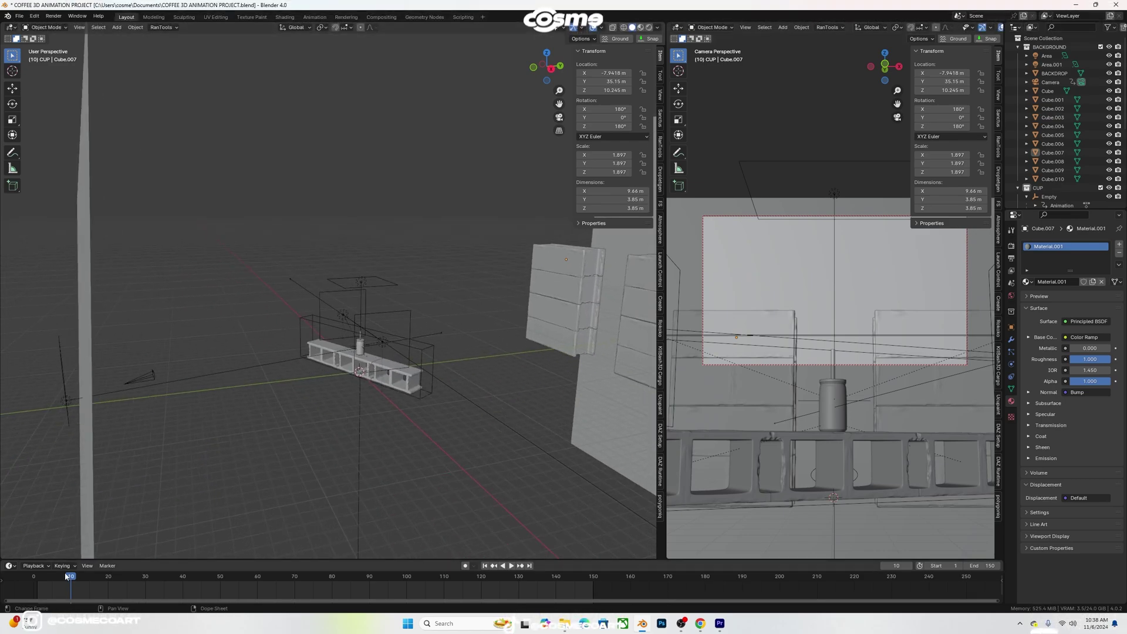
- Play and scrub the first part of the timeline to examine how the framing of the cup changes
key("space")
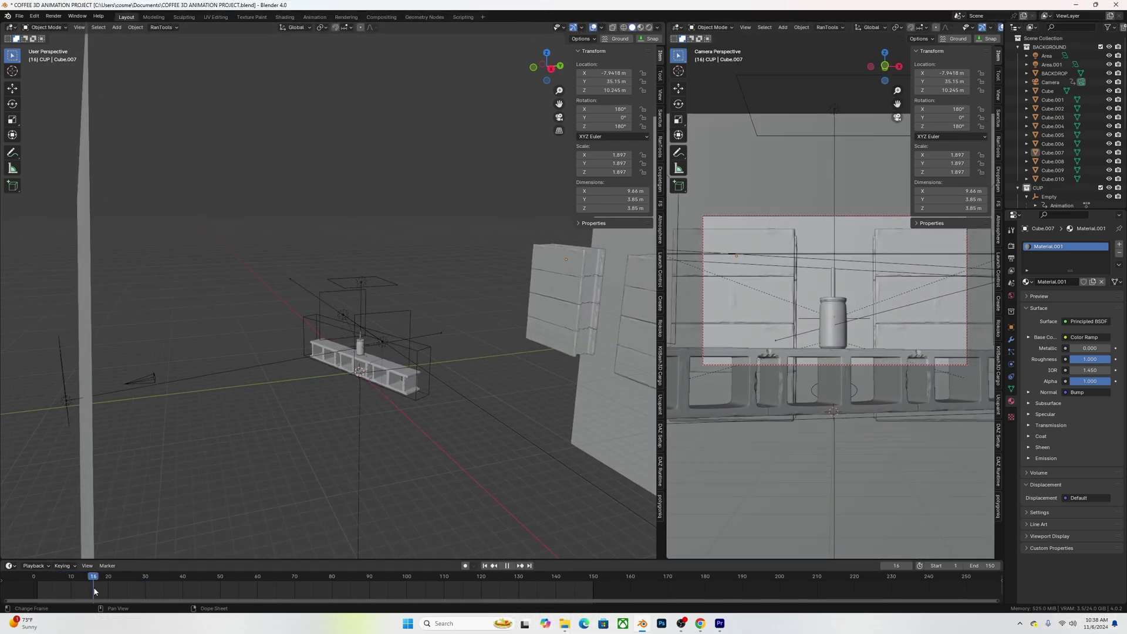
left_click_drag(94, 590, 37, 581)
key("space")
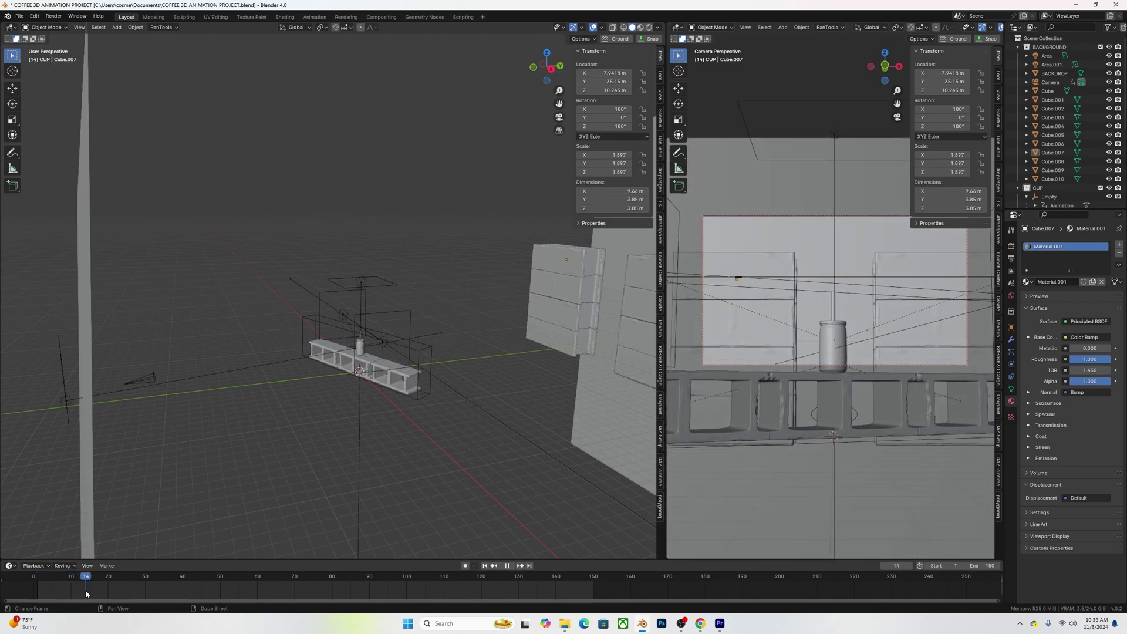
left_click_drag(108, 593, 142, 579)
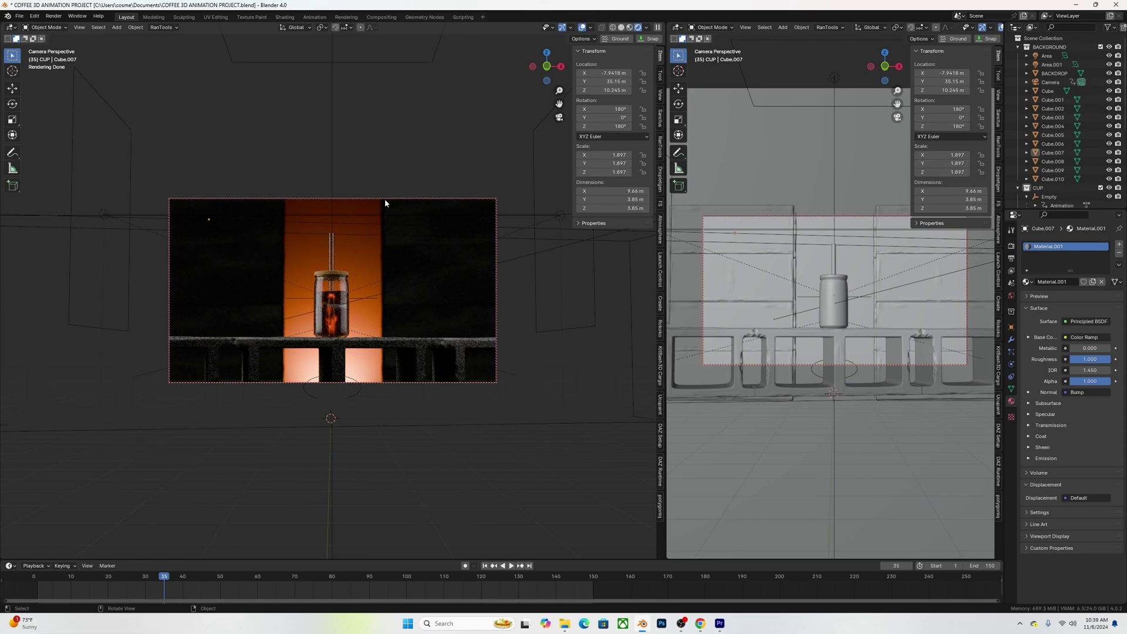
- Play the animation outside the camera view, select the large plane in front of the light, and scrub around its keyframes at frames 60 and 80
key("KP_0")
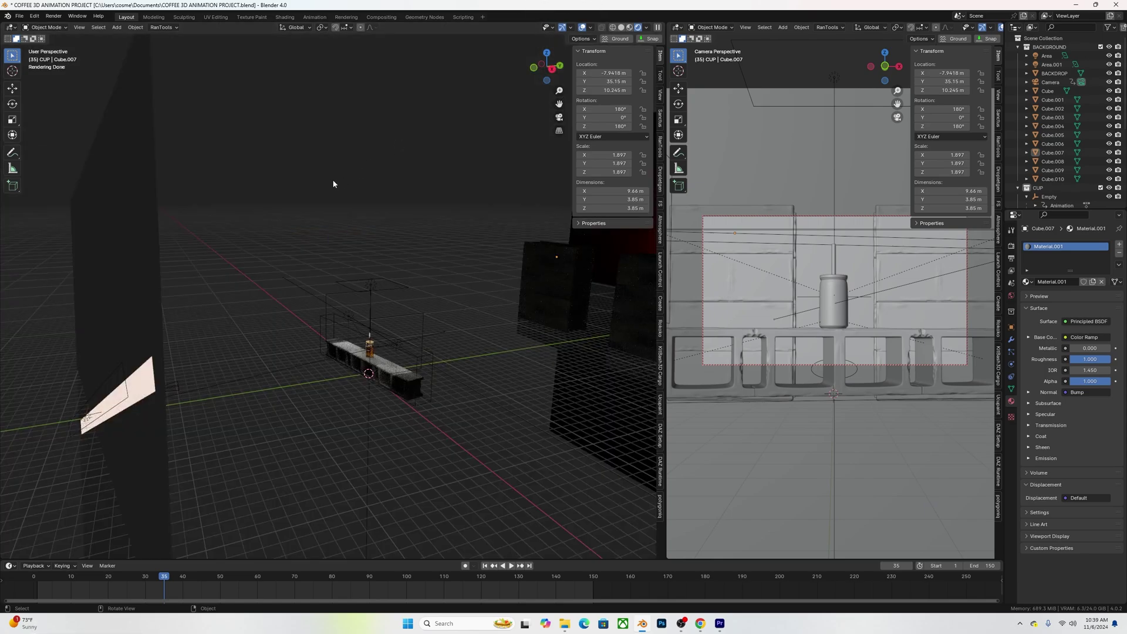
middle_click_drag(333, 180, 390, 206)
scroll(391, 200, "down", 5)
key("space")
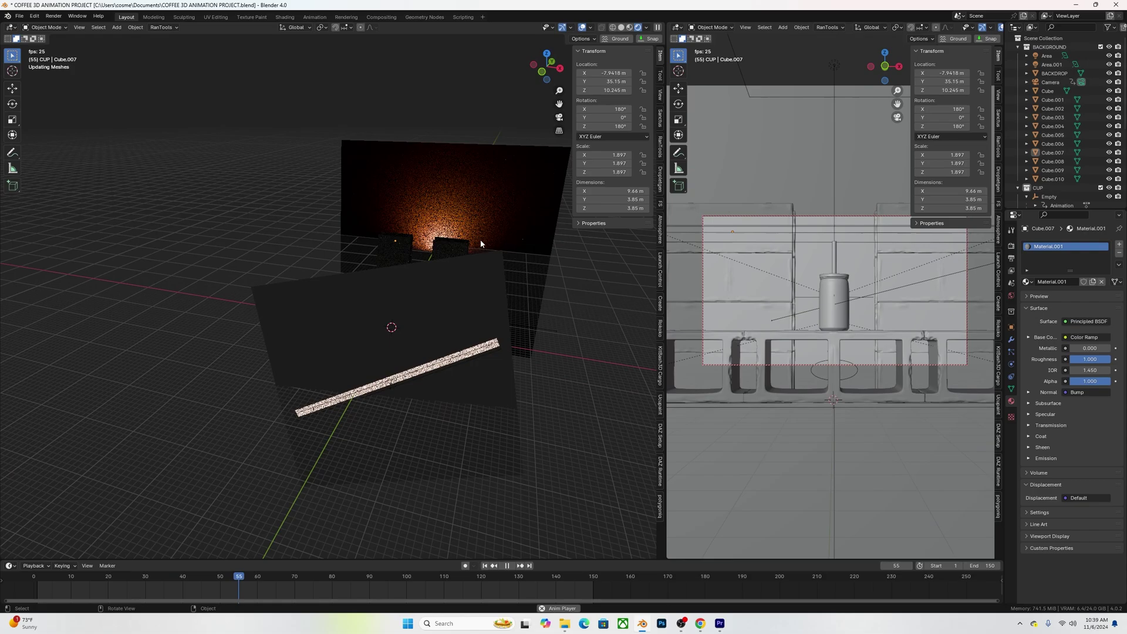
key("space")
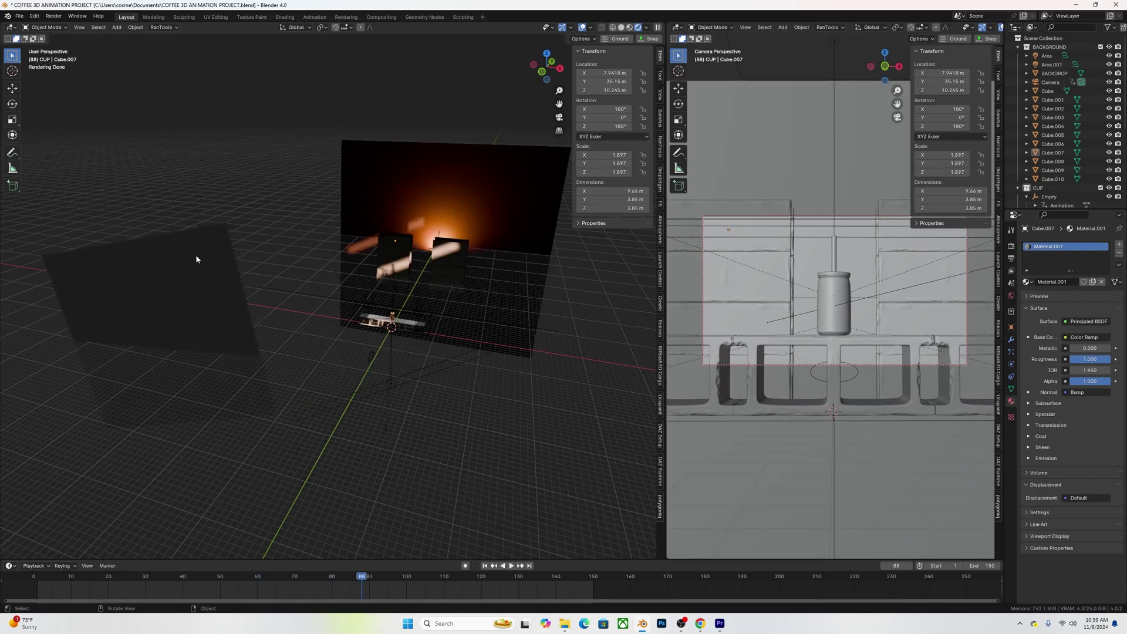
left_click(206, 232)
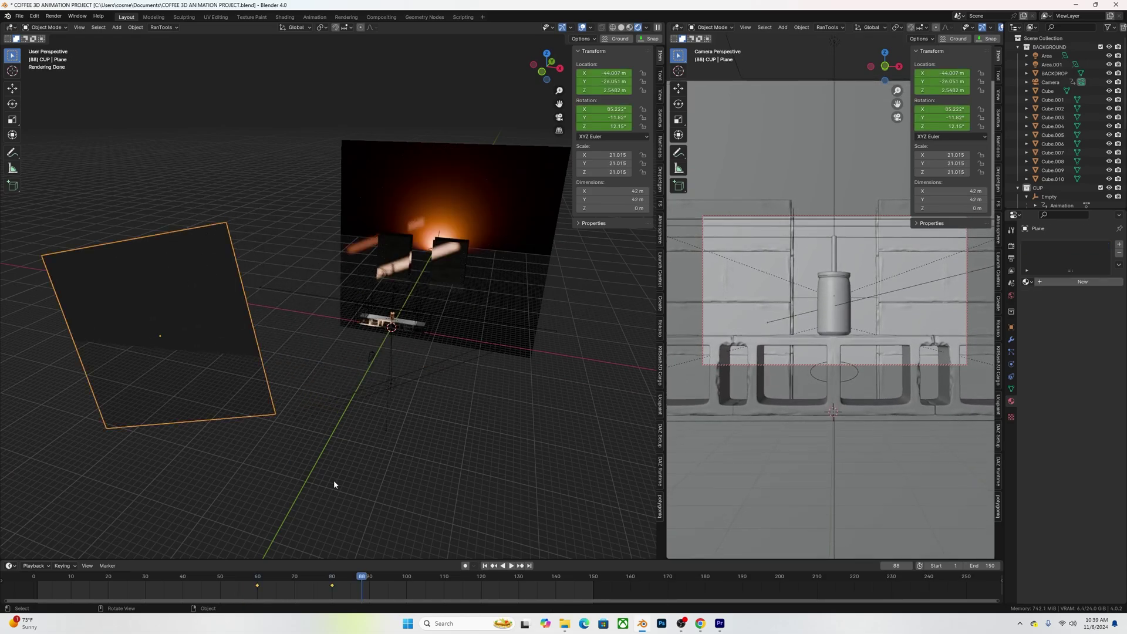
left_click_drag(341, 585, 257, 580)
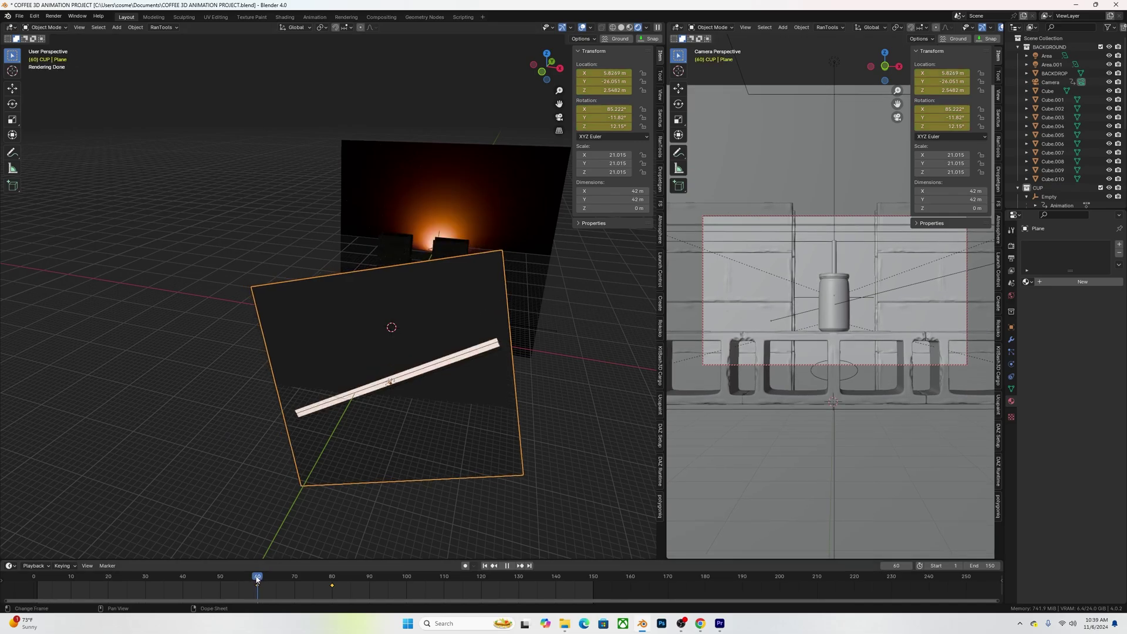
left_click_drag(259, 580, 317, 587)
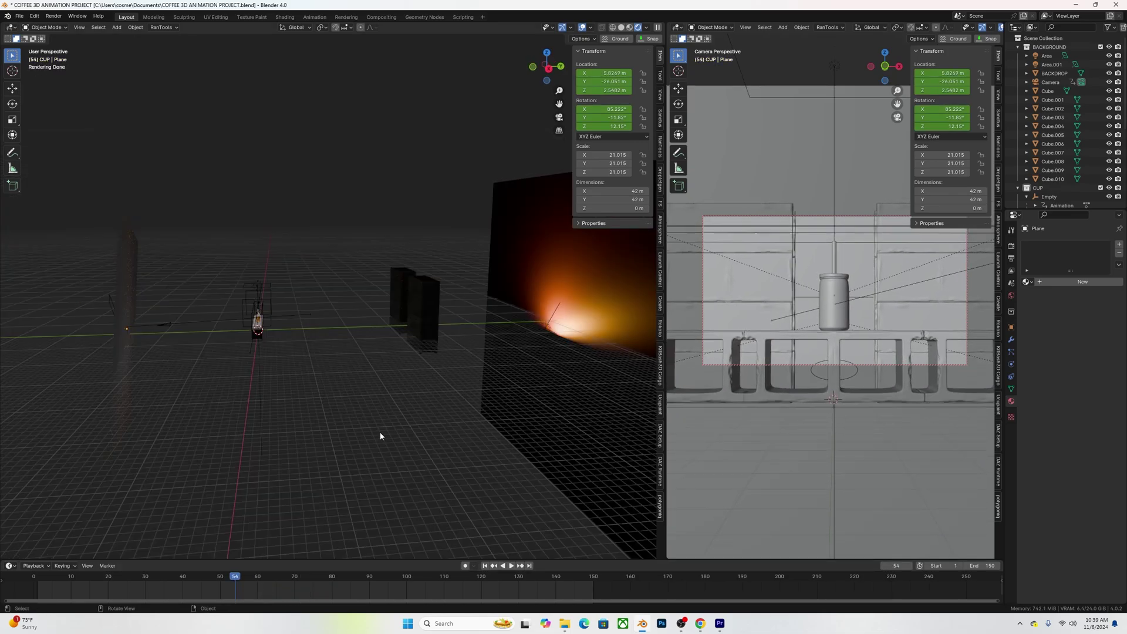
- Switch the viewport to Solid shading and examine how the front plane, cup, block walls and backdrop are spaced
mouse_move(278, 238)
middle_mouse_down()
mouse_move(256, 237)
mouse_move(290, 247)
middle_mouse_up()
left_click(620, 28)
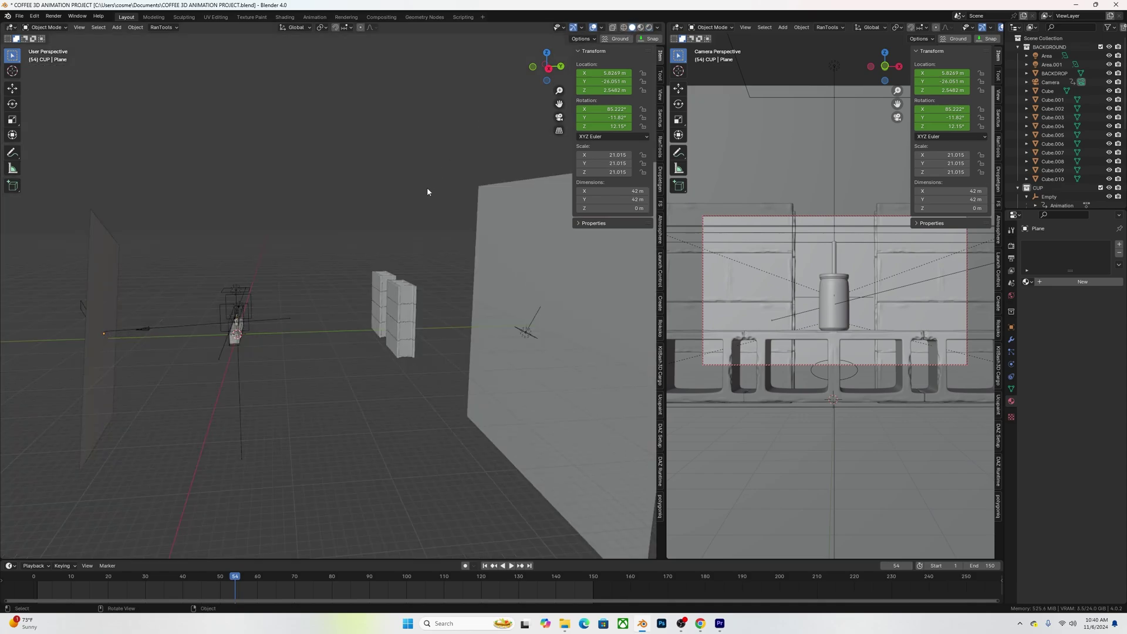
middle_click_drag(338, 233, 321, 230)
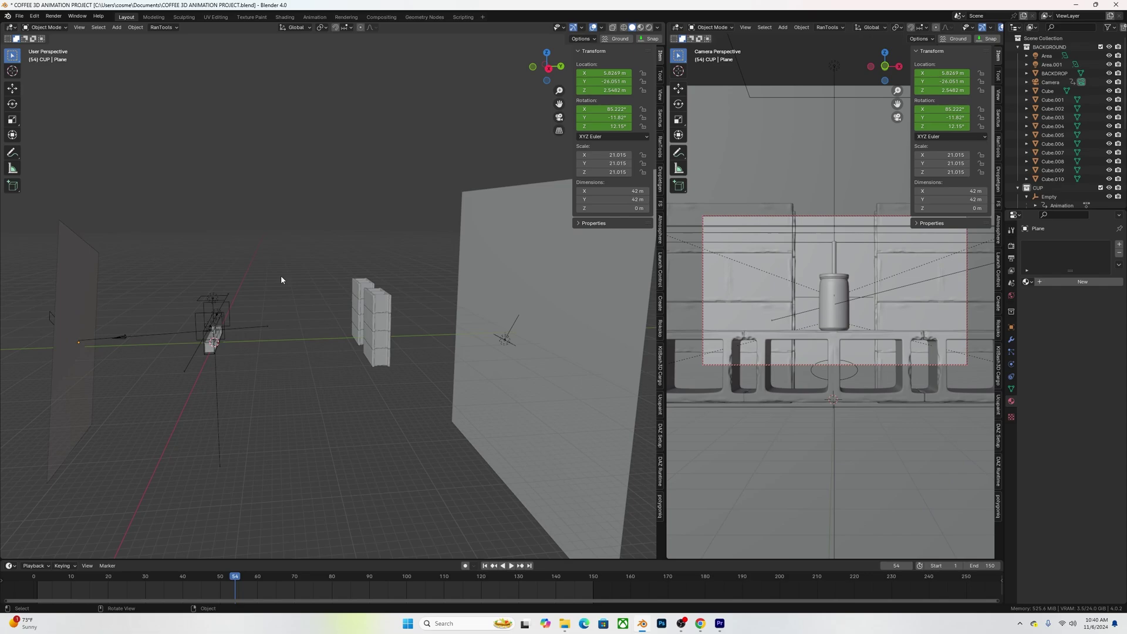
middle_click_drag(274, 280, 287, 283)
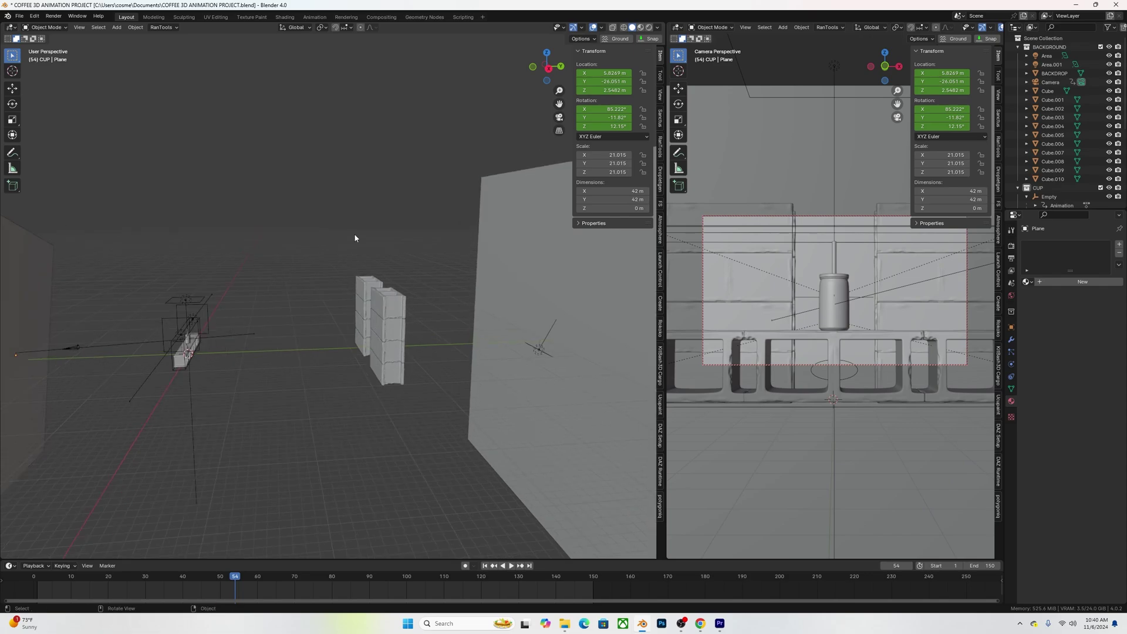
middle_click_drag(354, 238, 330, 231)
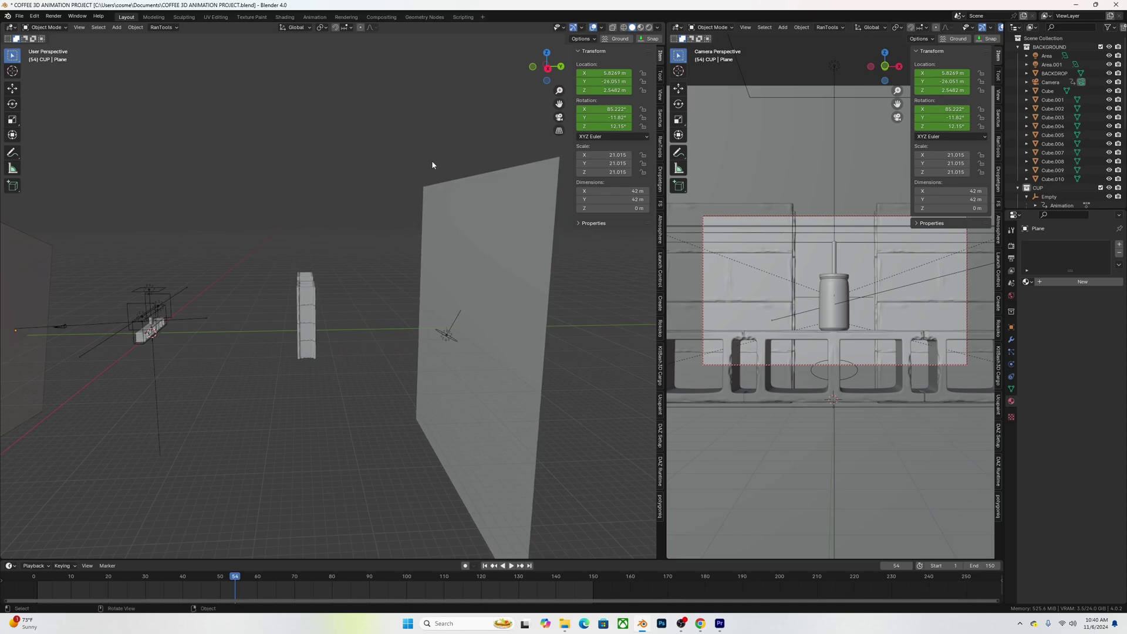
- Box-select the cup and table setup and the block walls behind it to single them out, and clear the selection
left_click_drag(381, 151, 534, 513)
middle_click_drag(248, 250, 328, 330)
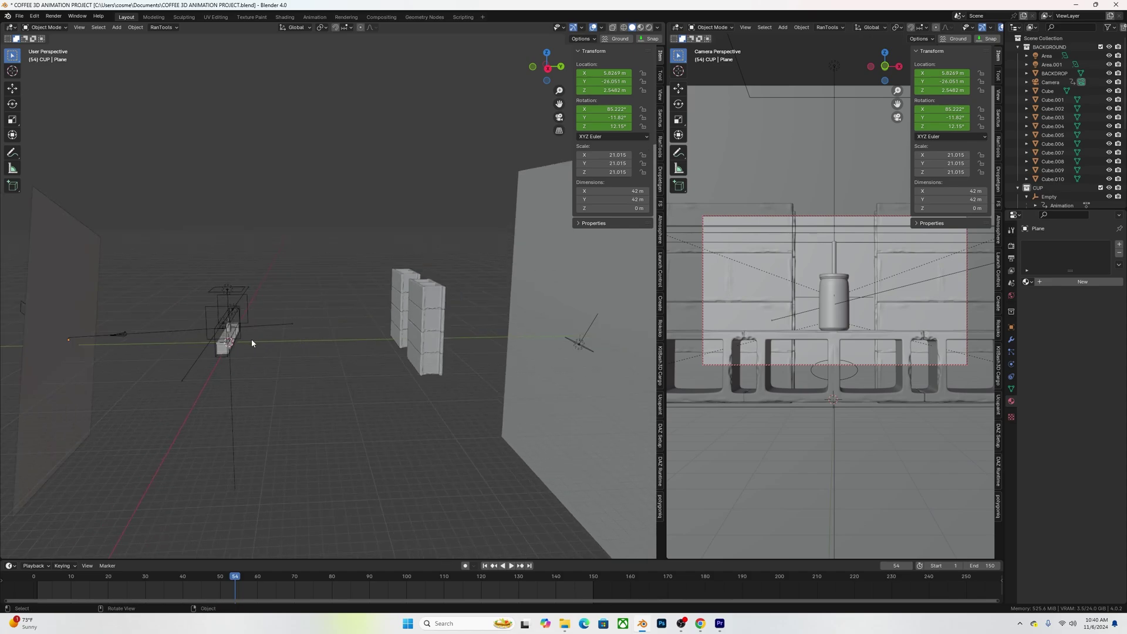
left_click_drag(184, 258, 305, 487)
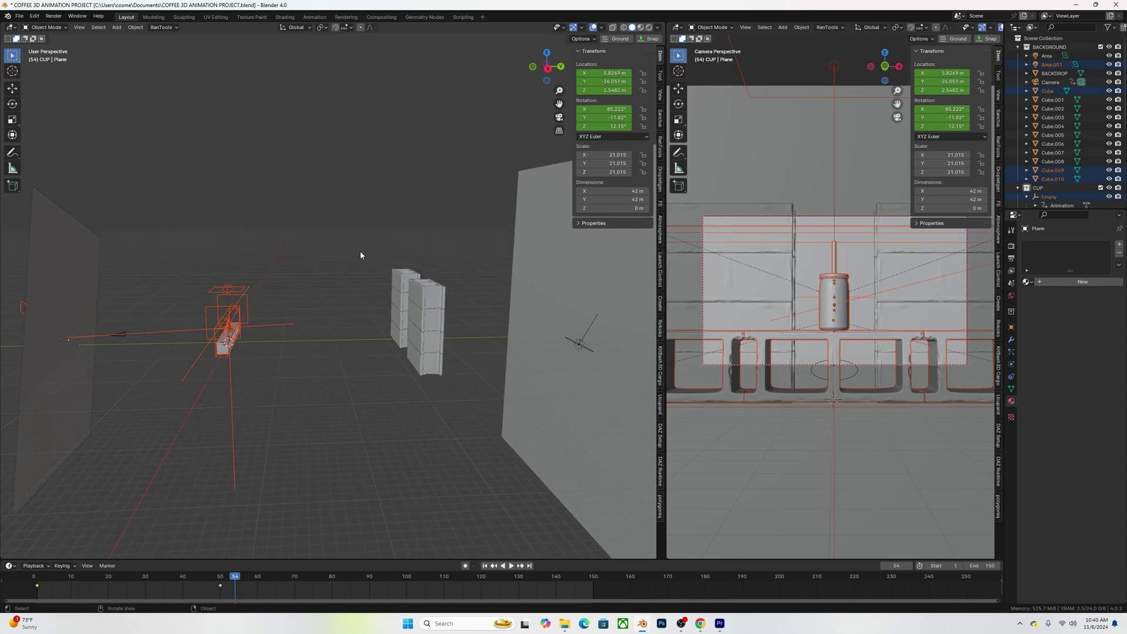
left_click_drag(365, 235, 470, 418, "shift")
middle_click_drag(470, 418, 276, 323)
left_click(263, 328)
- View the scene through the camera in Rendered shading
scroll(276, 323, "down", 4)
middle_click_drag(184, 340, 230, 343)
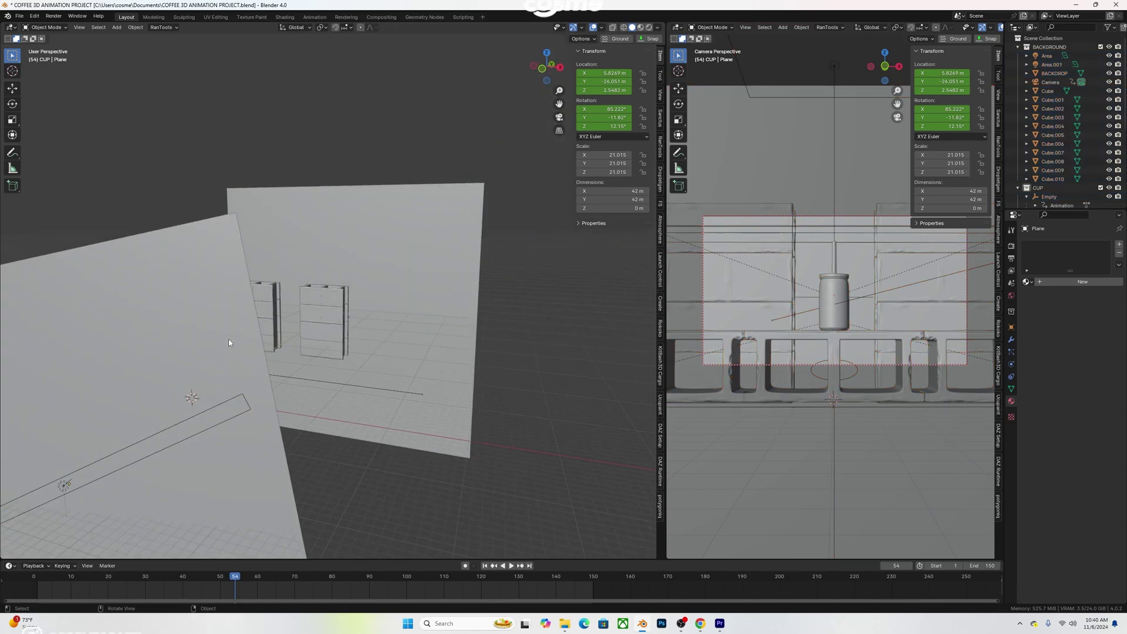
scroll(229, 343, "up", 2)
key("KP_0")
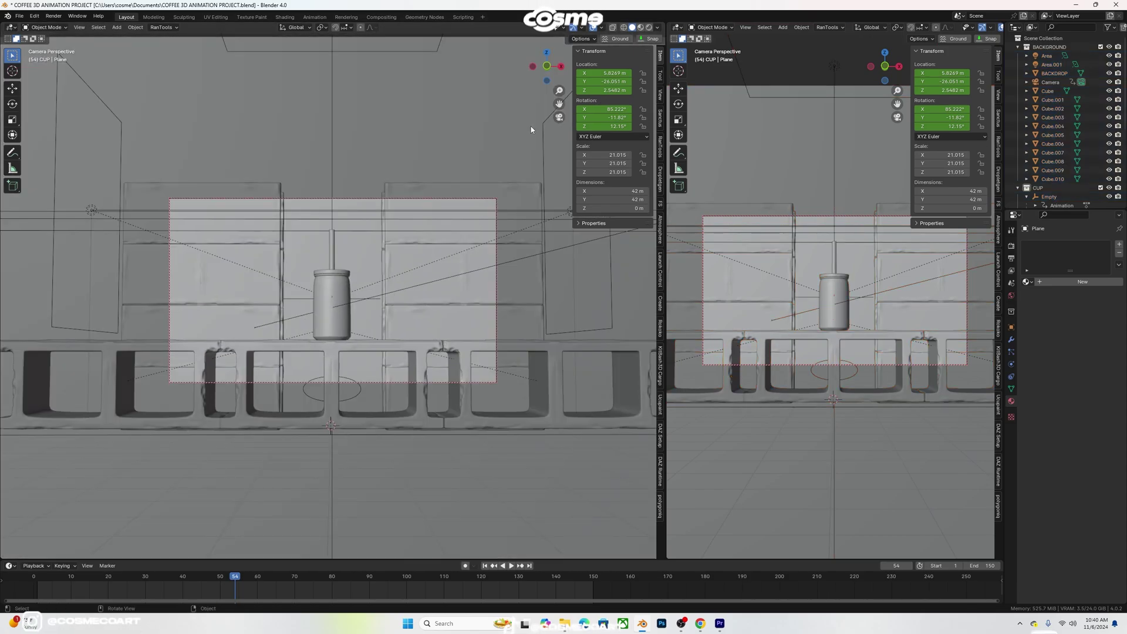
left_click(649, 28)
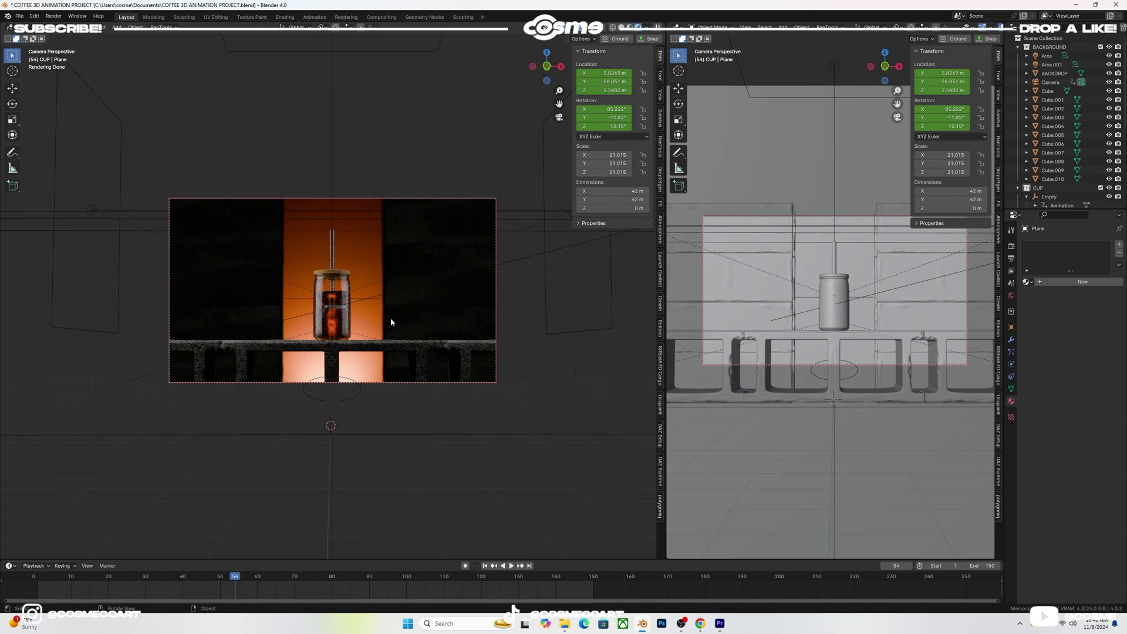